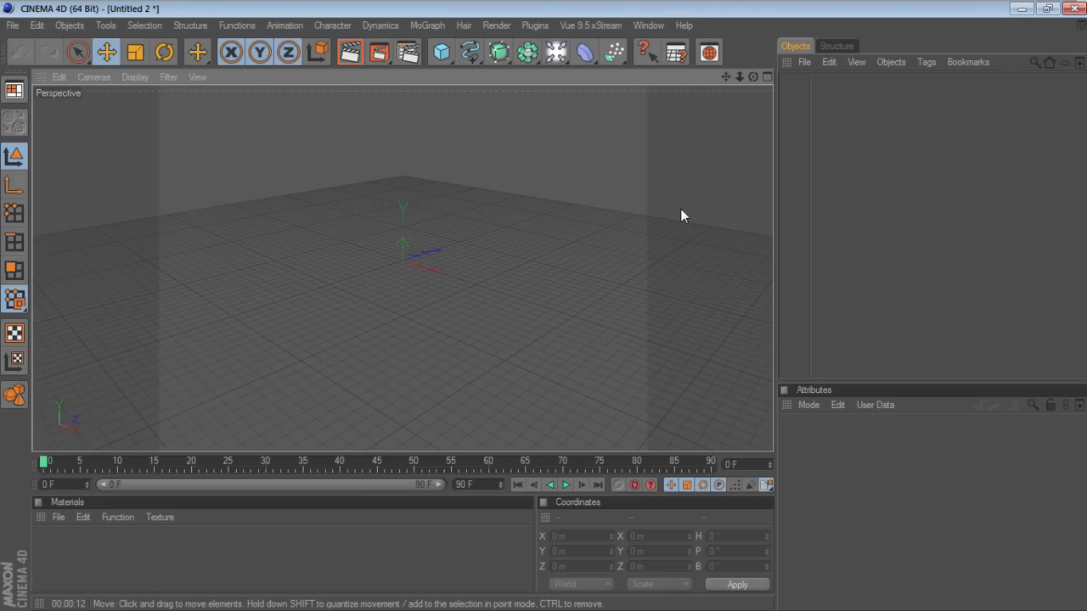
Apply the NTSC D1 Widescreen Square Pixel output preset (864 x 486, 29.97 fps) in Render Settings
mouse_move(752, 77)
left_mouse_down()
mouse_move(718, 93)
mouse_move(732, 88)
left_mouse_up()
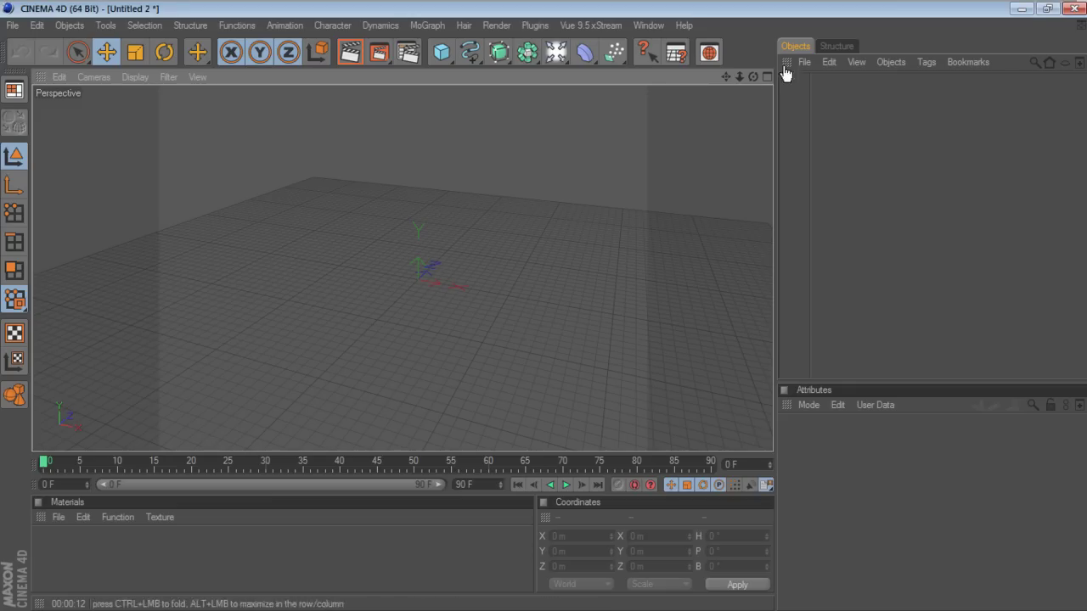
left_click_drag(578, 281, 595, 270, "alt")
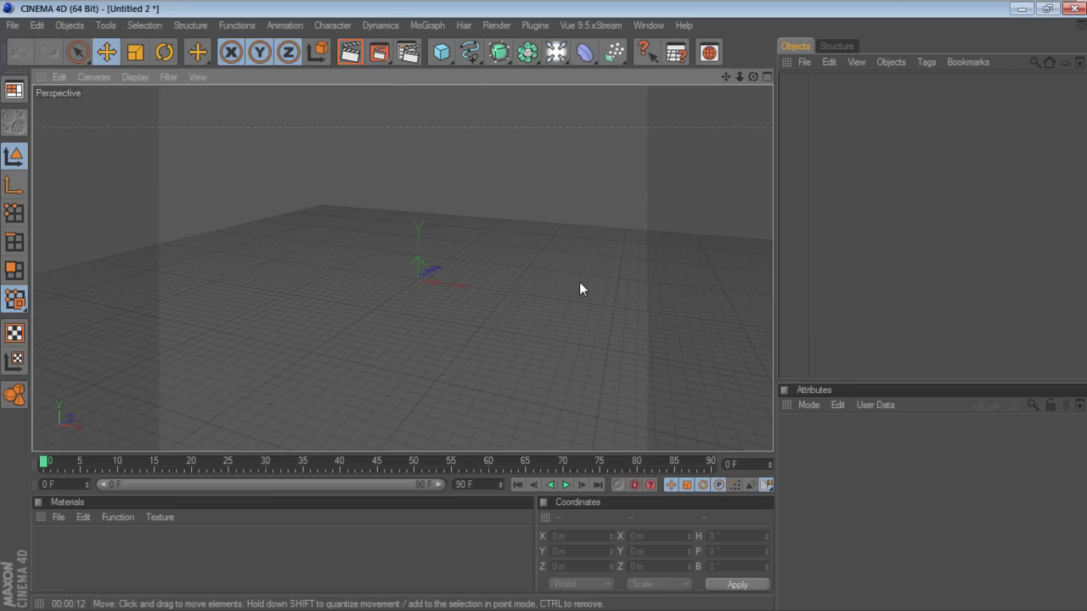
left_click_drag(726, 77, 726, 102)
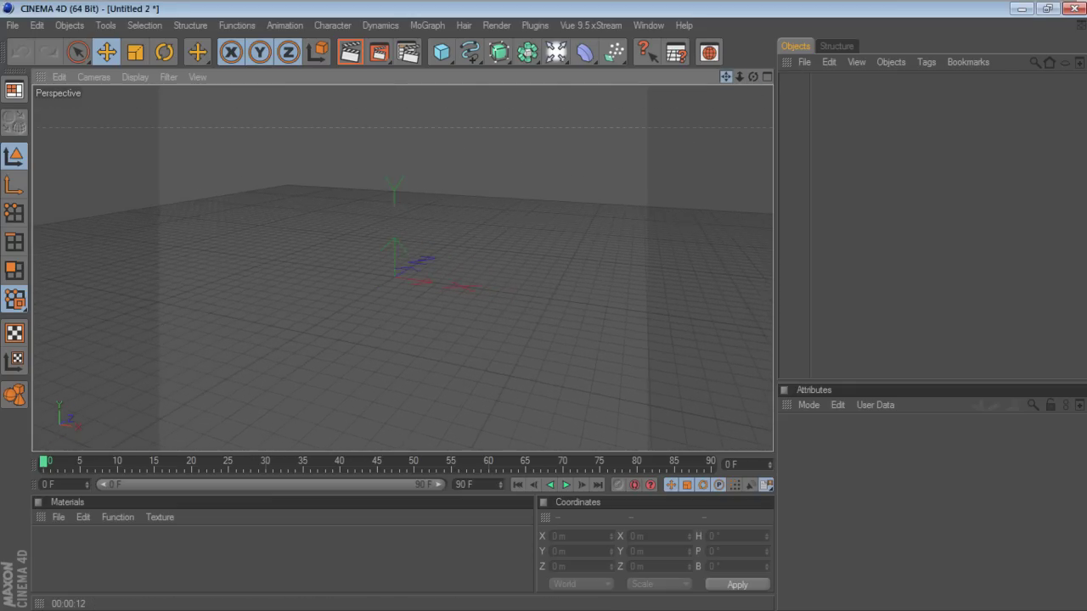
left_click(408, 52)
left_click(153, 58)
left_click(249, 64)
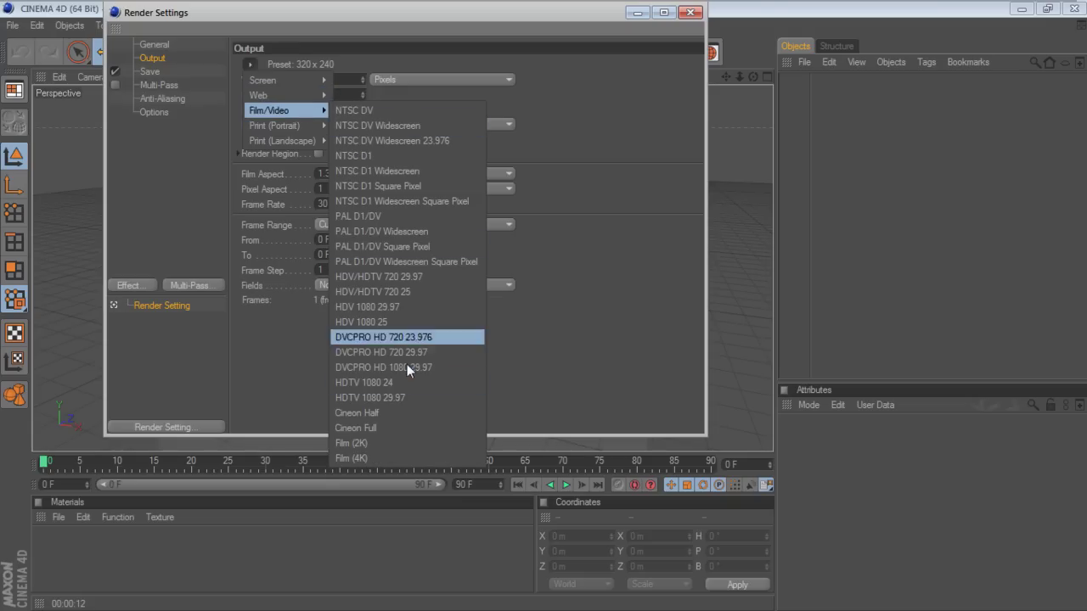
mouse_move(280, 110)
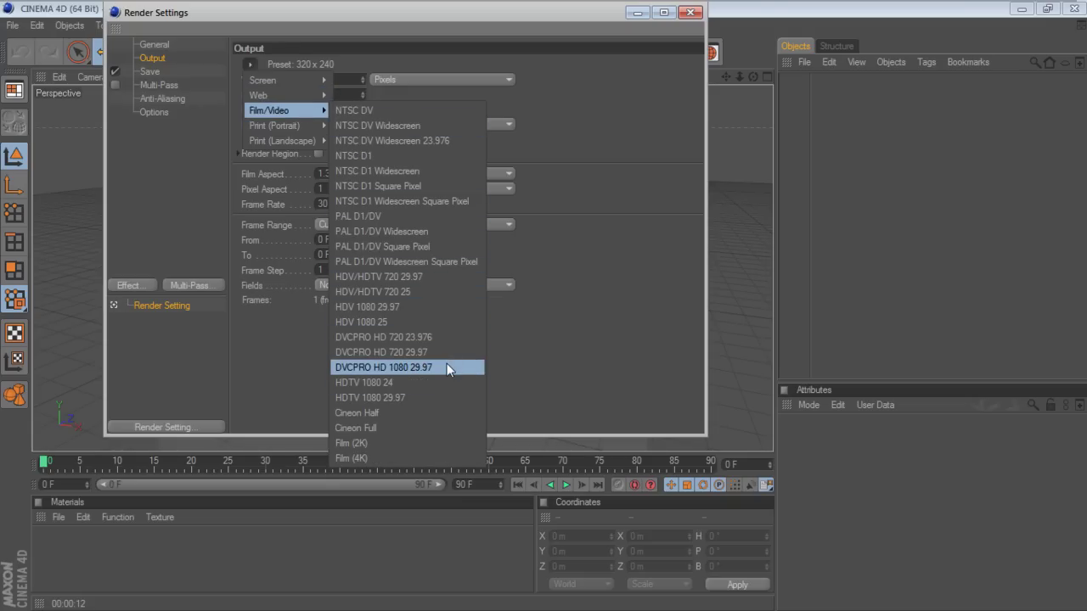
left_click(425, 261)
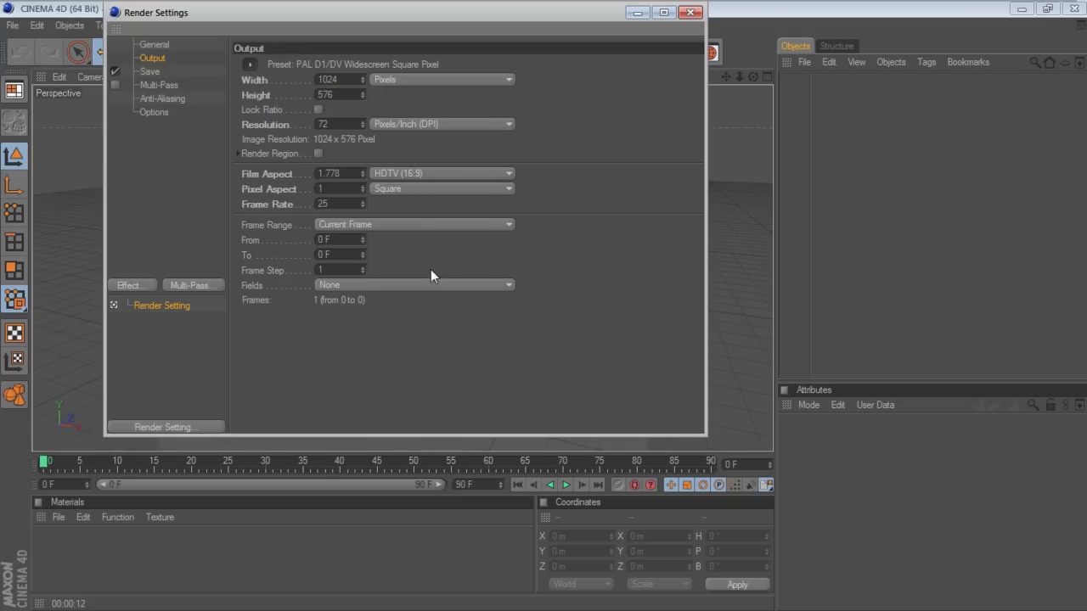
left_click(248, 65)
mouse_move(276, 110)
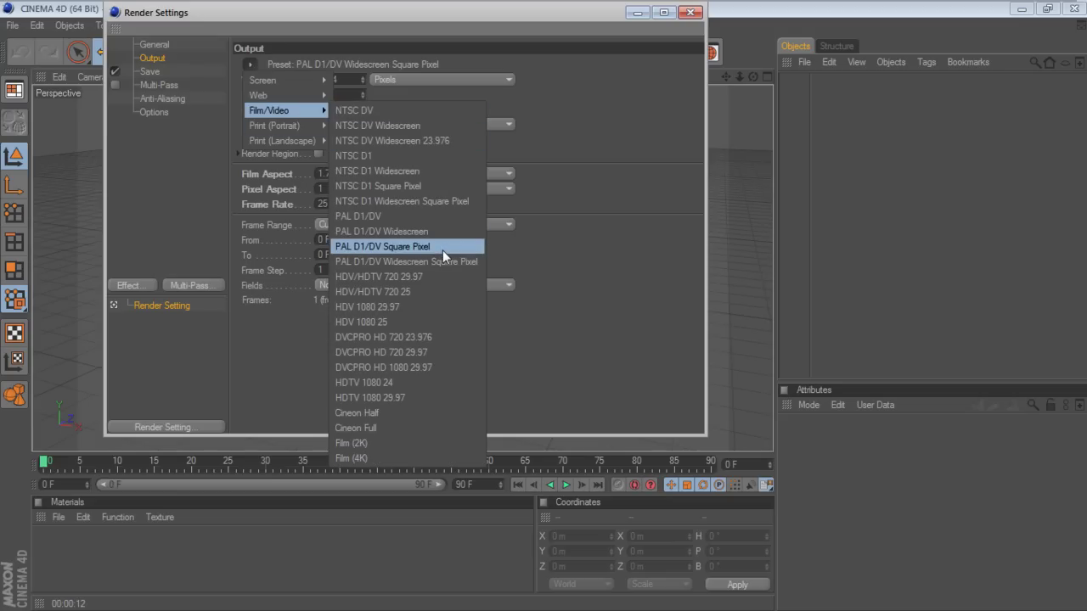
left_click(442, 202)
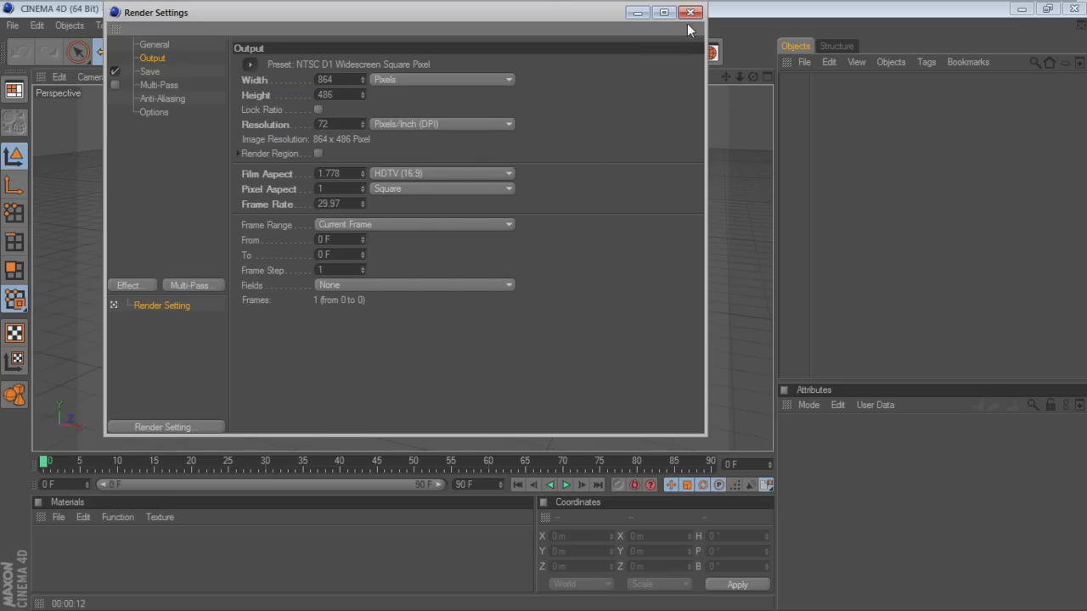
left_click(690, 12)
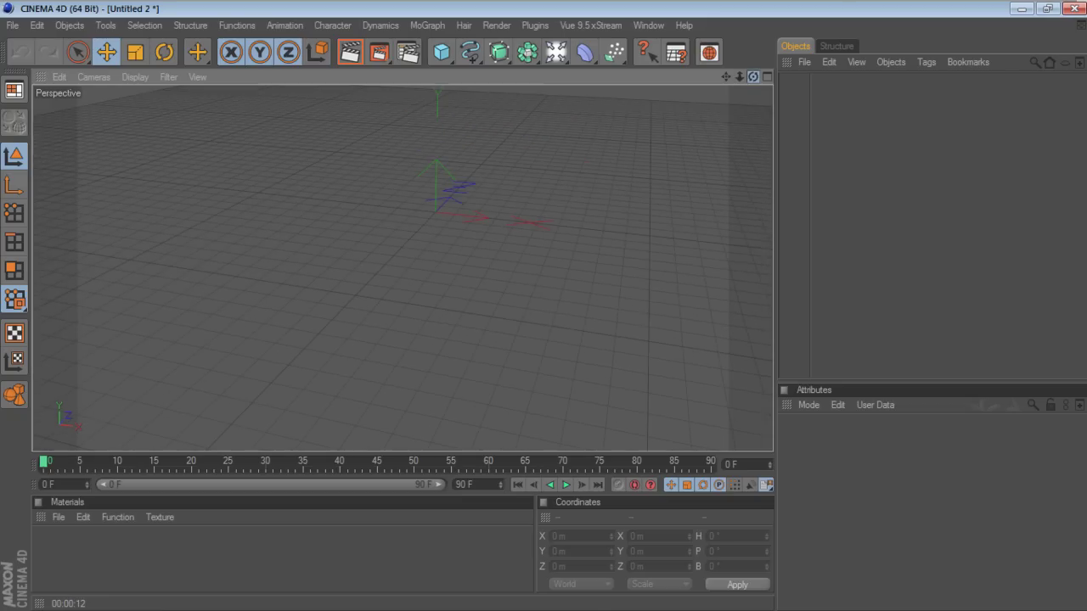
Add an icosahedron Platonic and lift it to about 24 m above the floor
left_click_drag(725, 77, 725, 119)
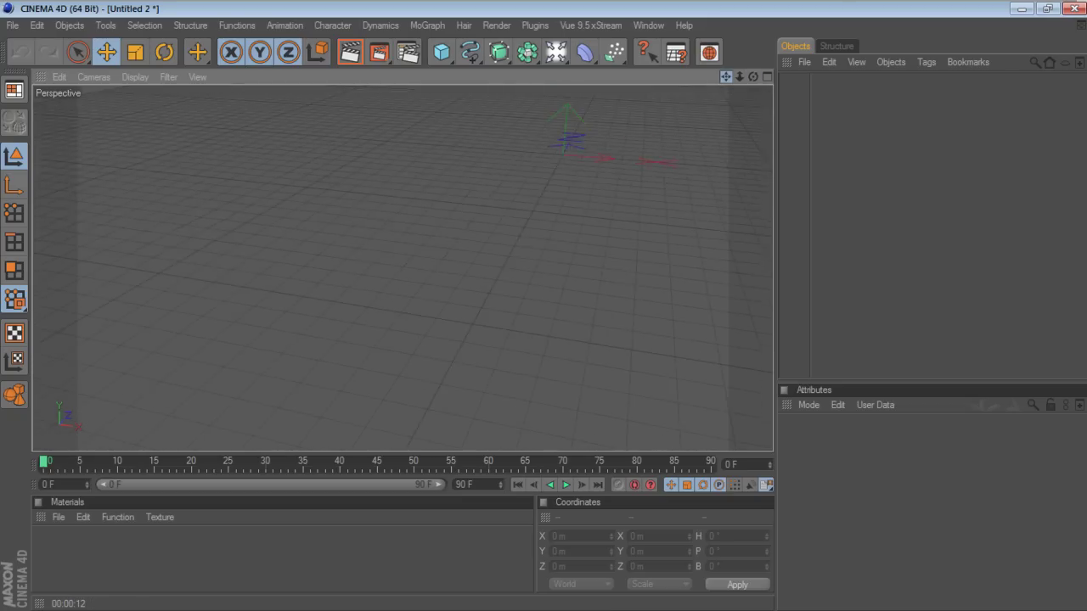
left_click_drag(725, 77, 626, 113)
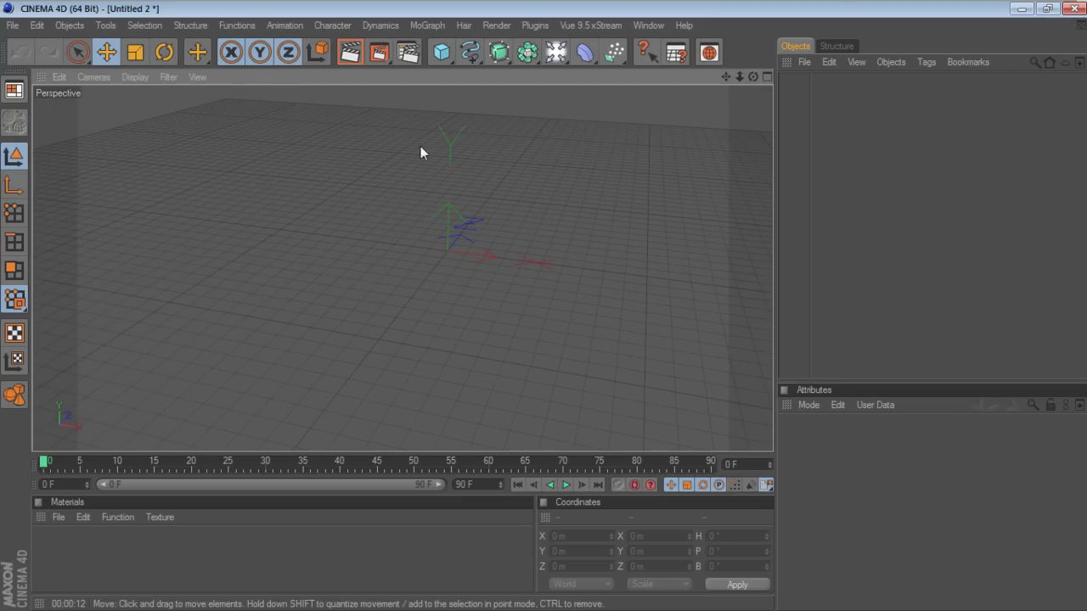
left_click(447, 62)
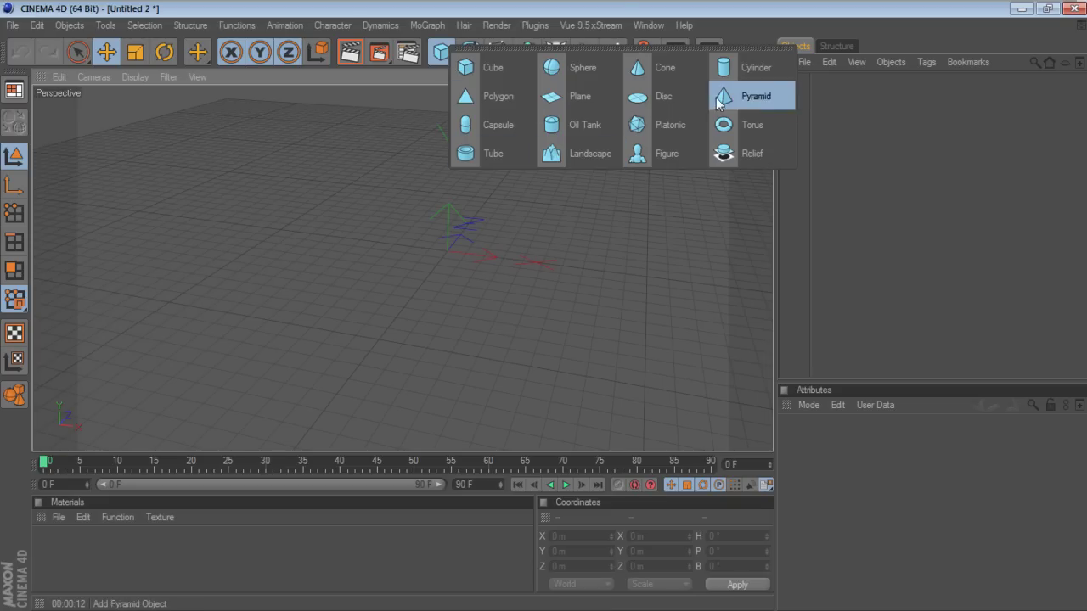
left_click(665, 126)
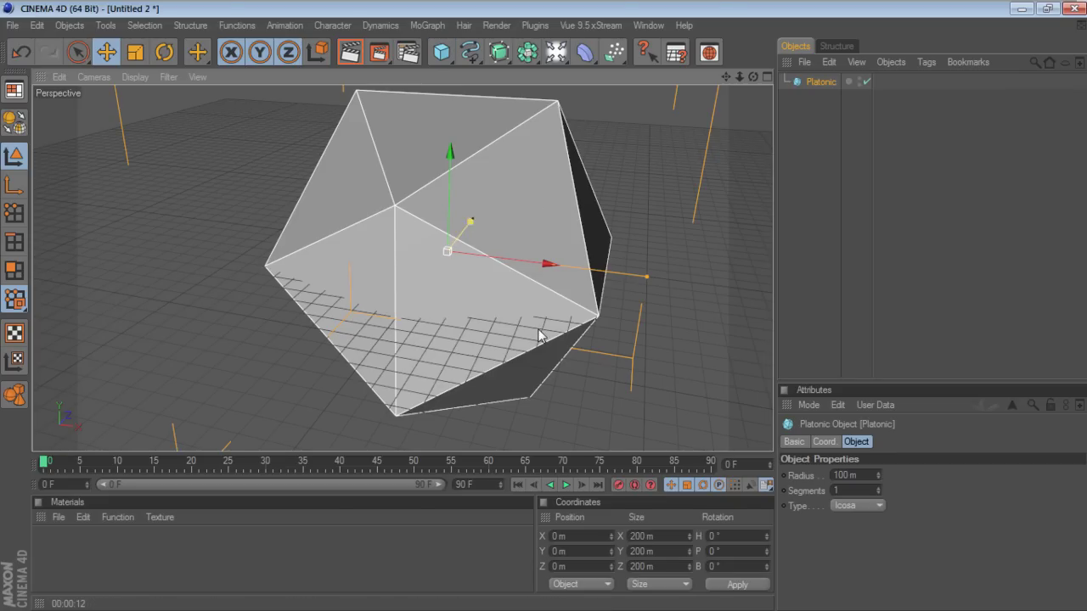
left_click_drag(877, 479, 877, 526)
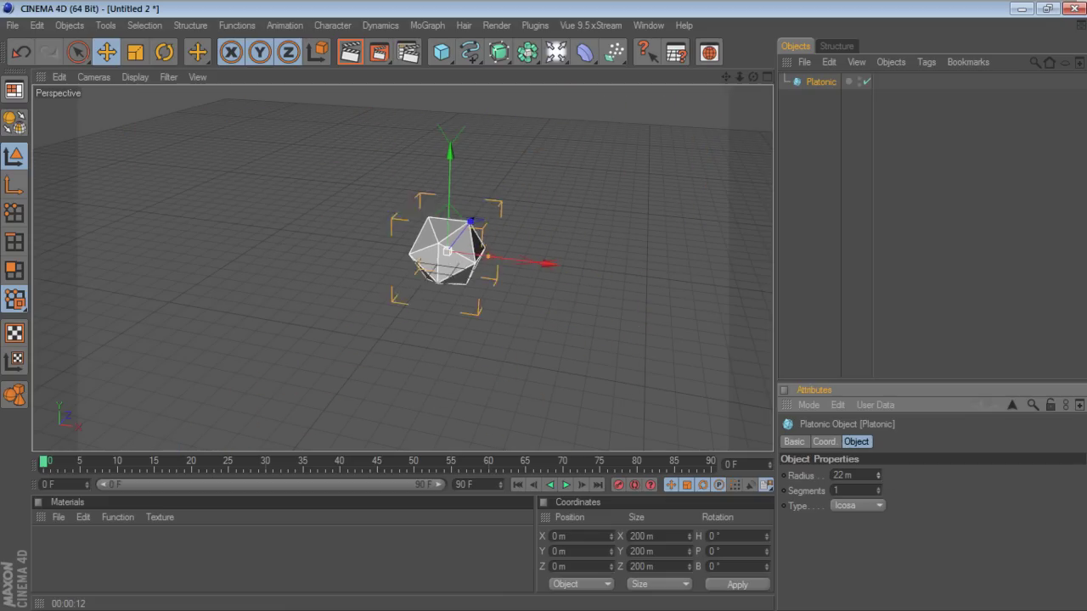
left_click_drag(450, 187, 450, 149)
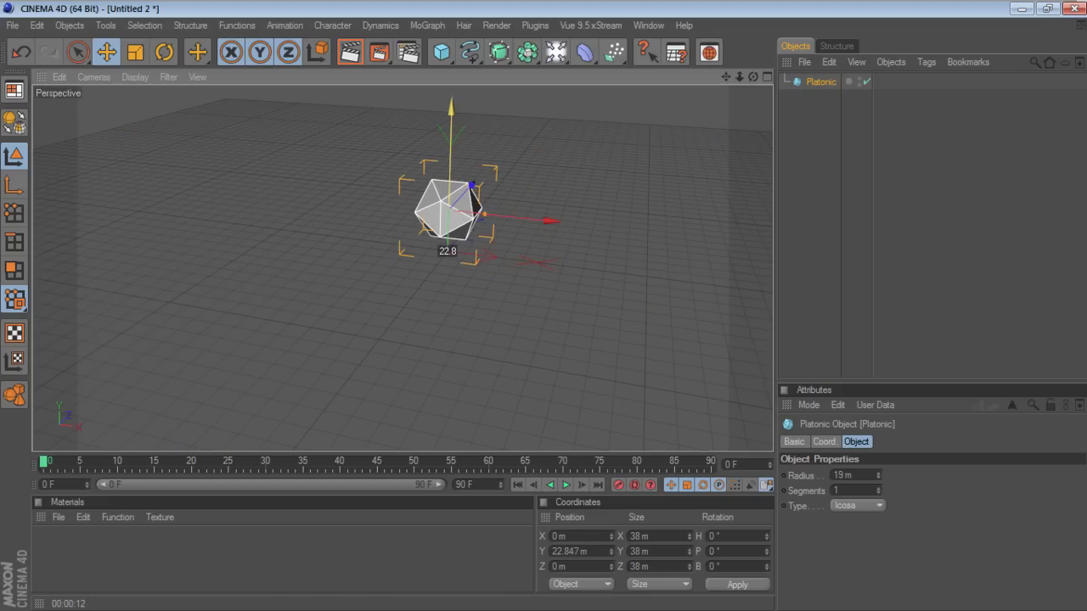
mouse_move(725, 77)
left_mouse_down()
mouse_move(705, 93)
mouse_move(747, 80)
left_mouse_up()
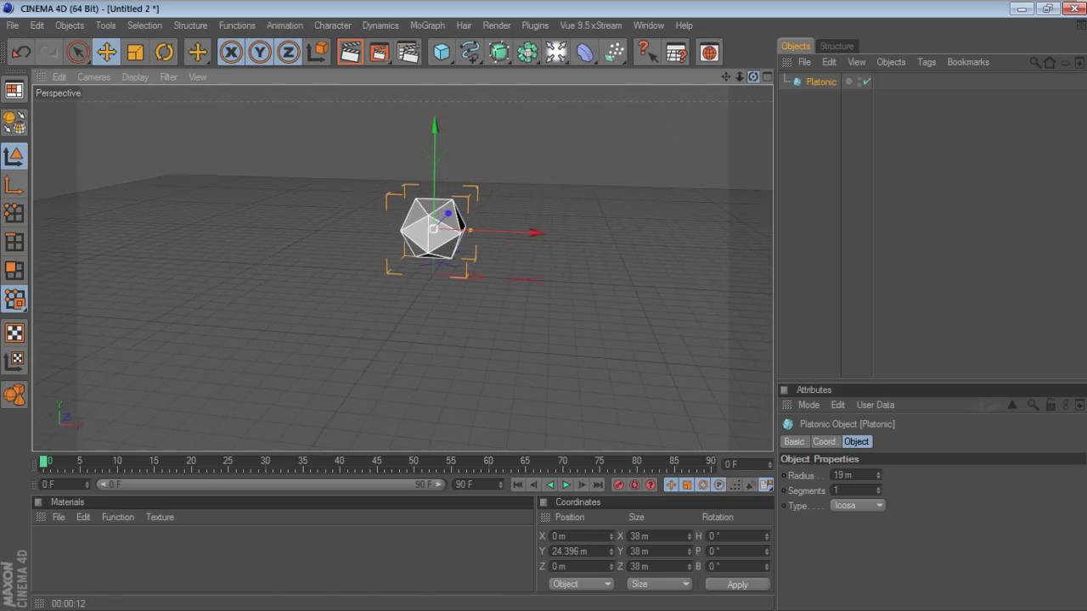
Set the Platonic's radius to 15 m
left_click(871, 478)
type("15")
key("Return")
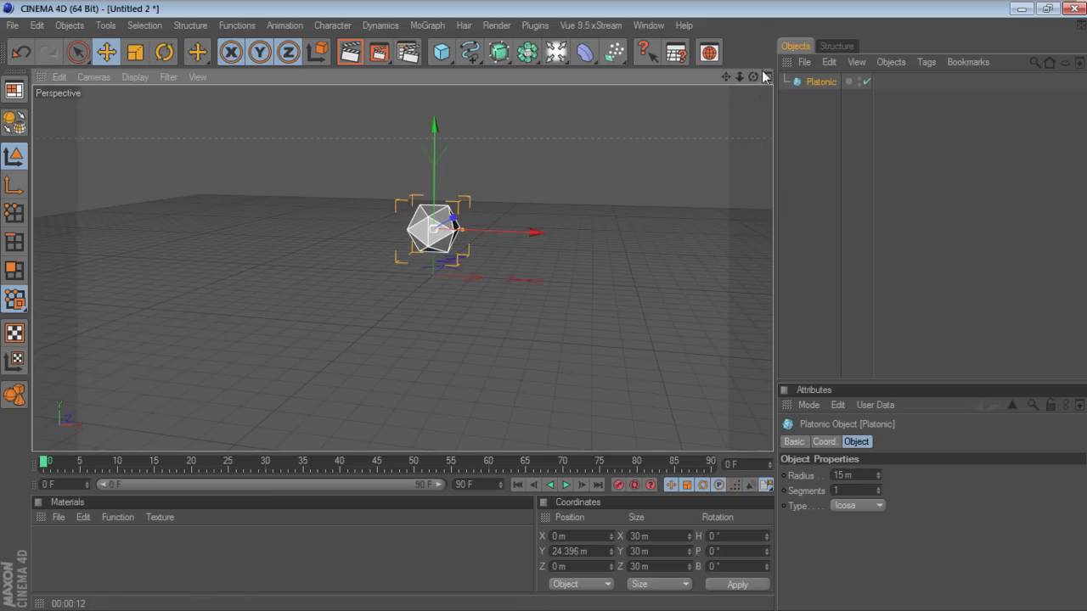
left_click_drag(752, 76, 544, 306)
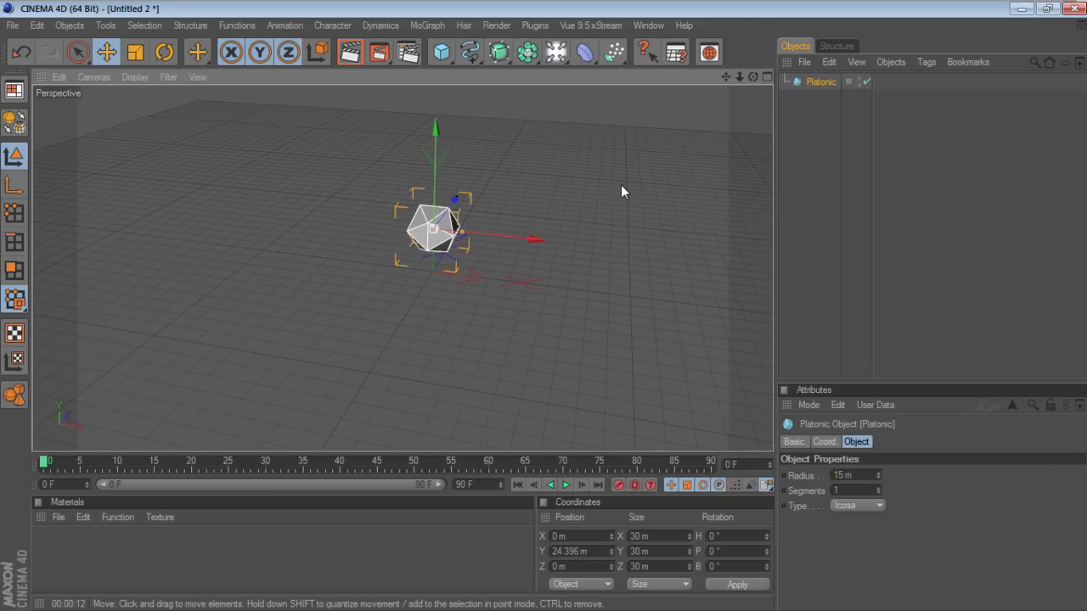
Add a Cloner Object and a Sphere to the scene
left_click(427, 25)
left_click(441, 113)
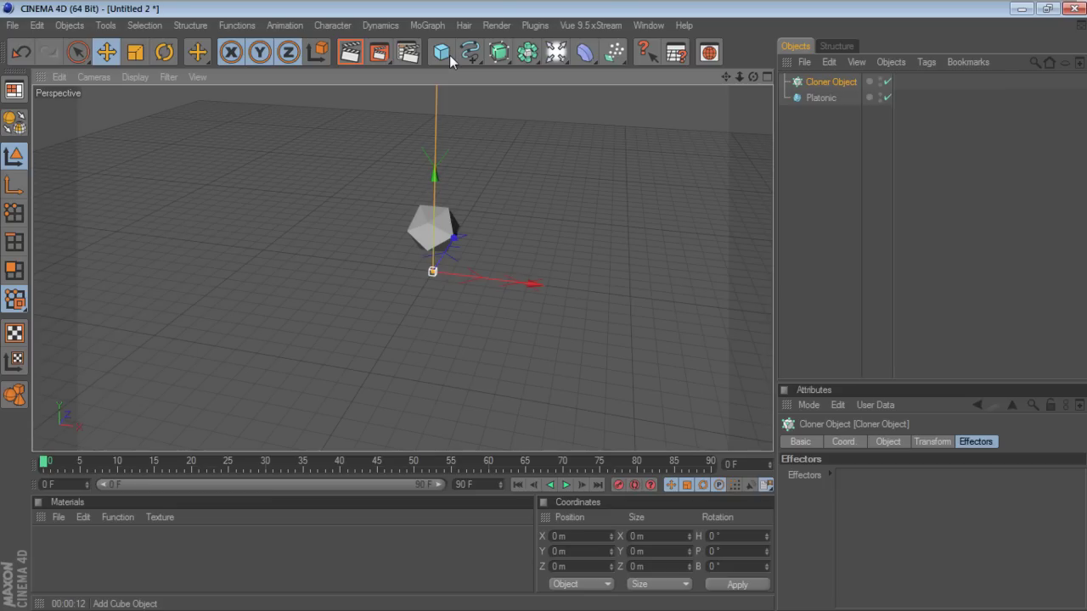
left_click_drag(449, 54, 553, 68)
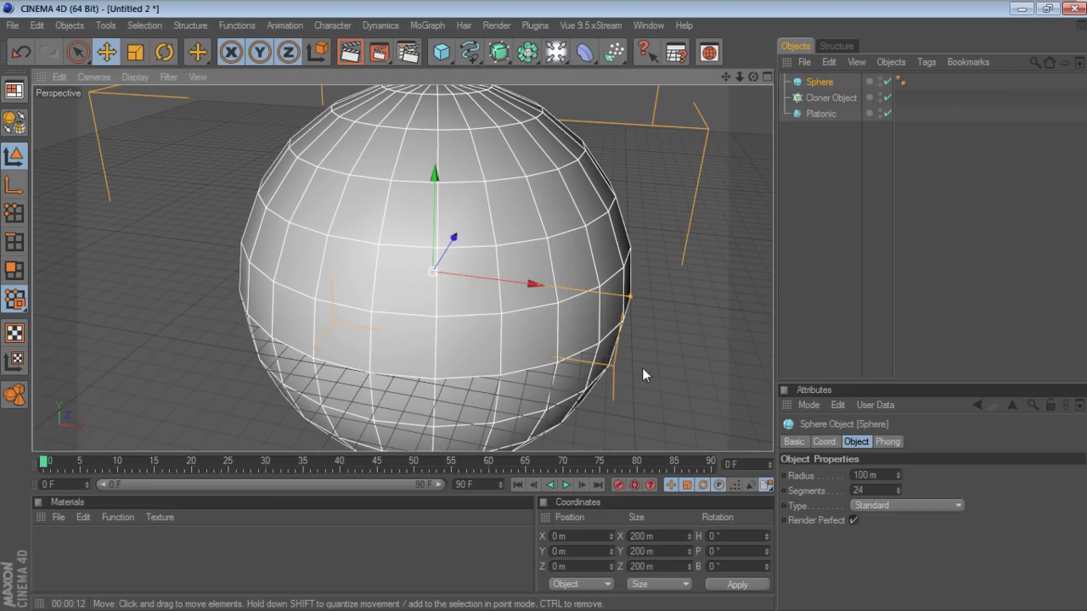
Give the sphere 25 segments and a 50 m radius, and nest the Platonic under the Cloner
left_click(827, 472)
scroll(679, 349, "down", 3)
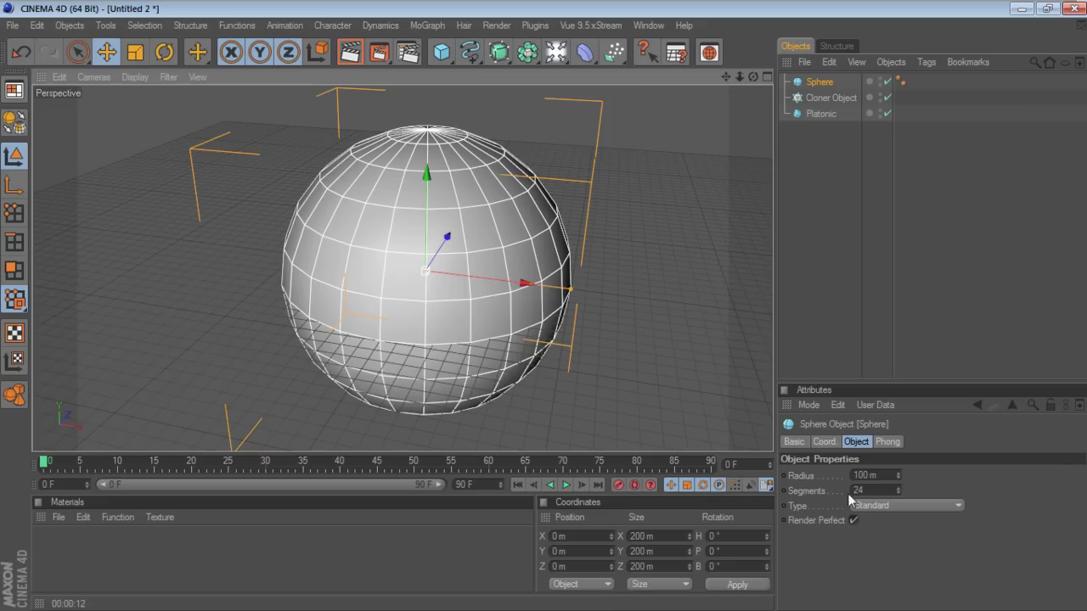
left_click(899, 490)
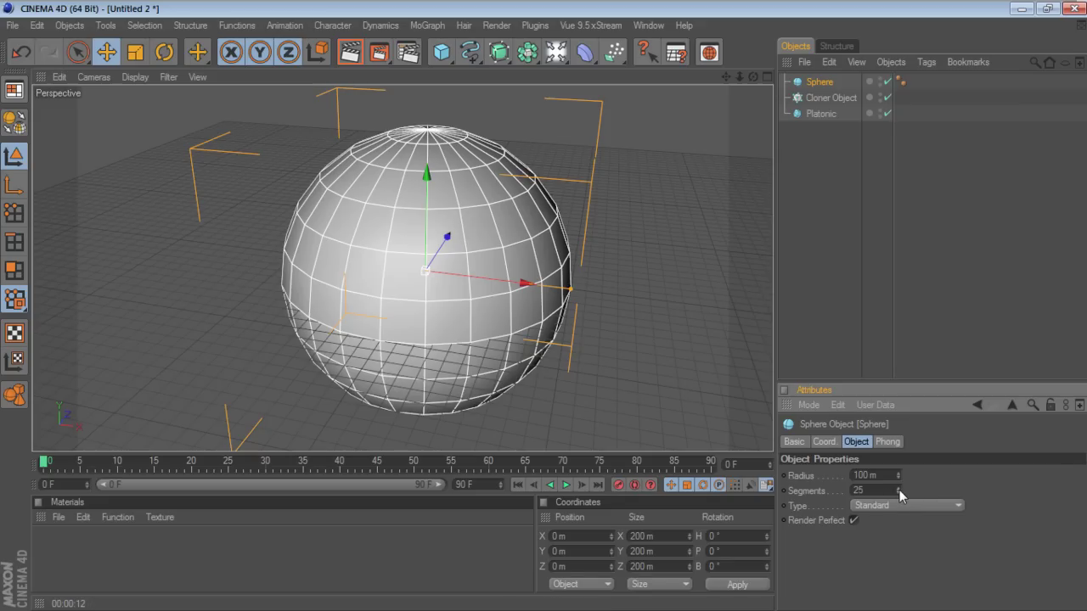
mouse_move(753, 77)
left_mouse_down()
mouse_move(798, 85)
mouse_move(779, 150)
left_mouse_up()
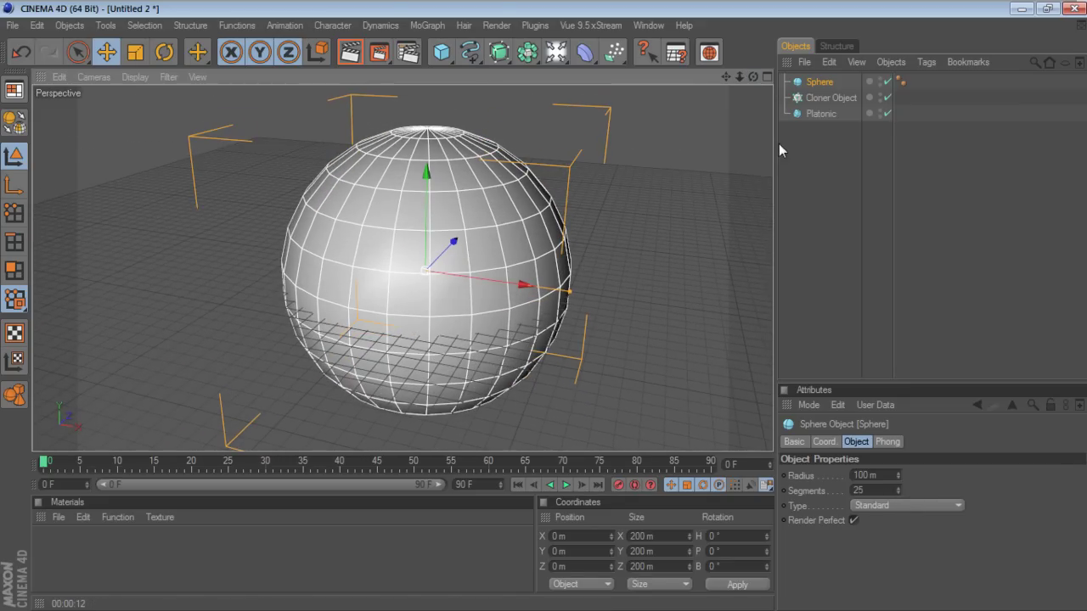
left_click(866, 474)
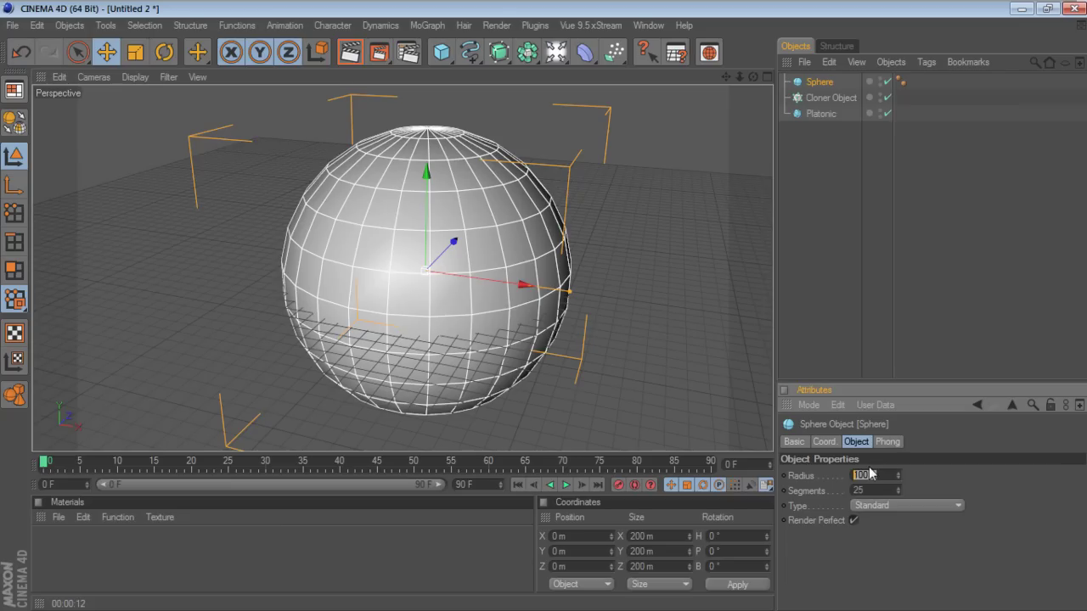
type("50")
key("Return")
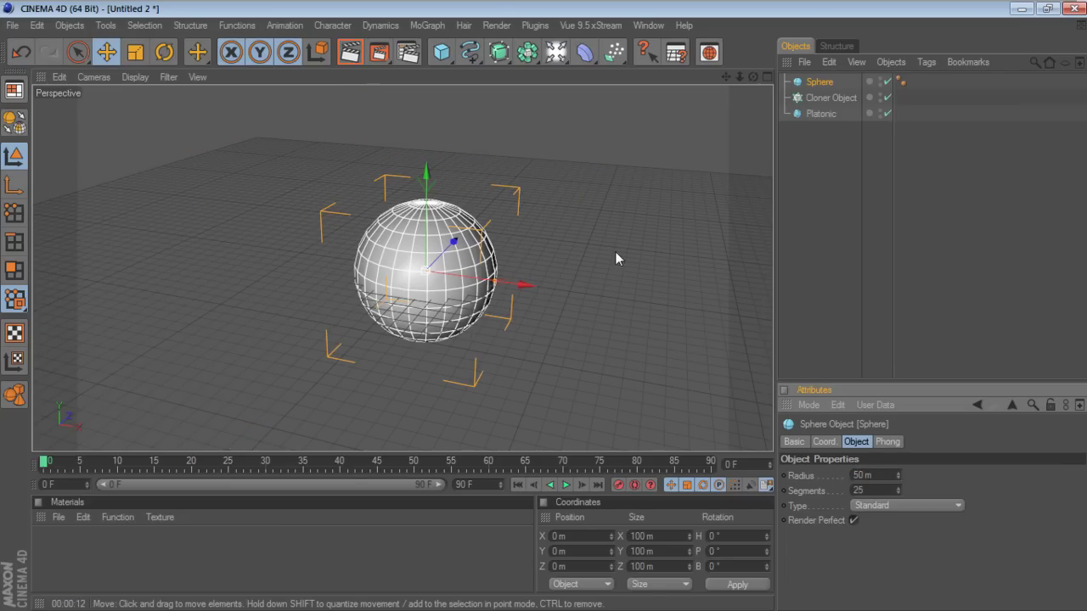
scroll(616, 250, "up", 1)
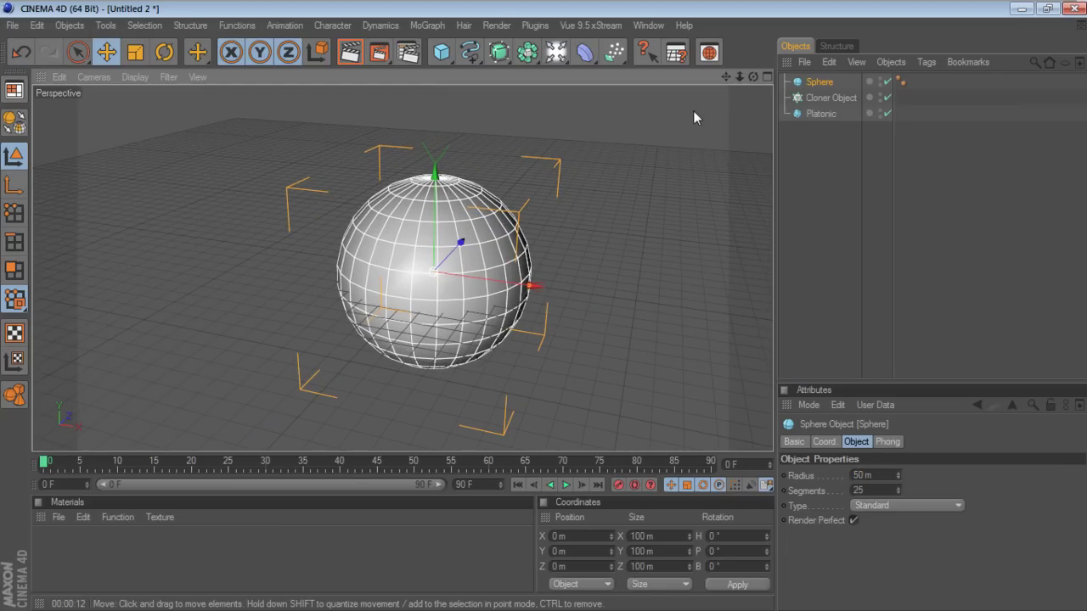
left_click_drag(817, 114, 825, 100)
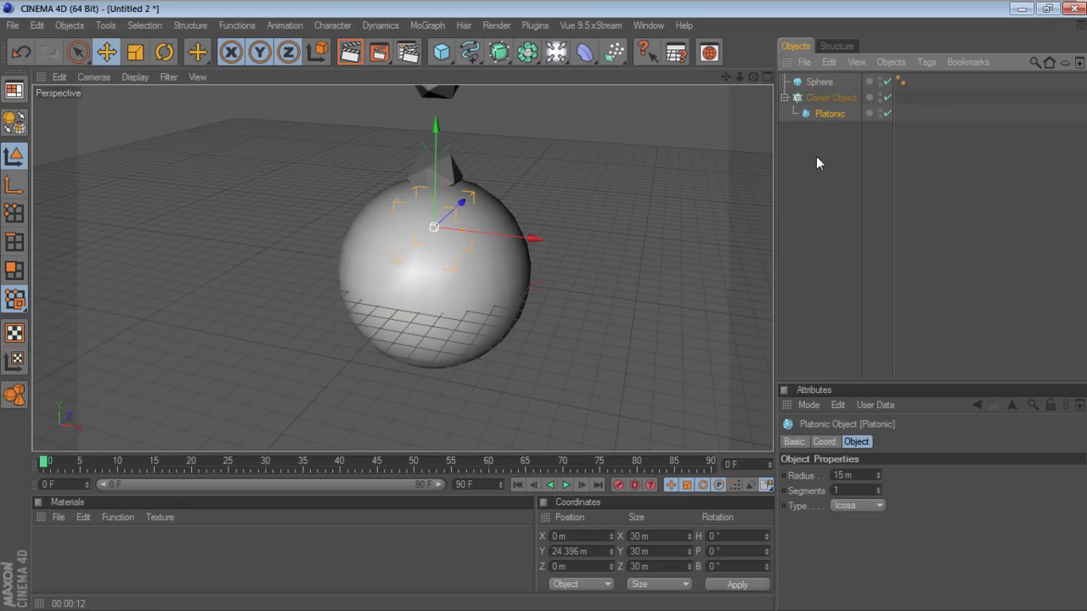
Raise the Sphere to Y 46.133 m so it encloses the cloned Platonics
left_click(837, 97)
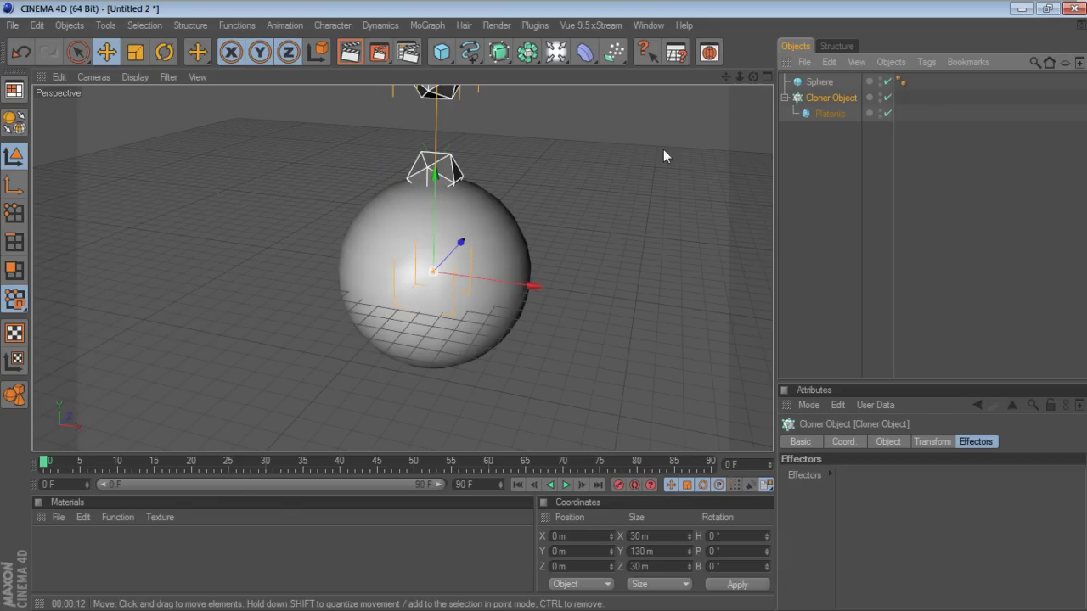
left_click_drag(725, 78, 413, 201)
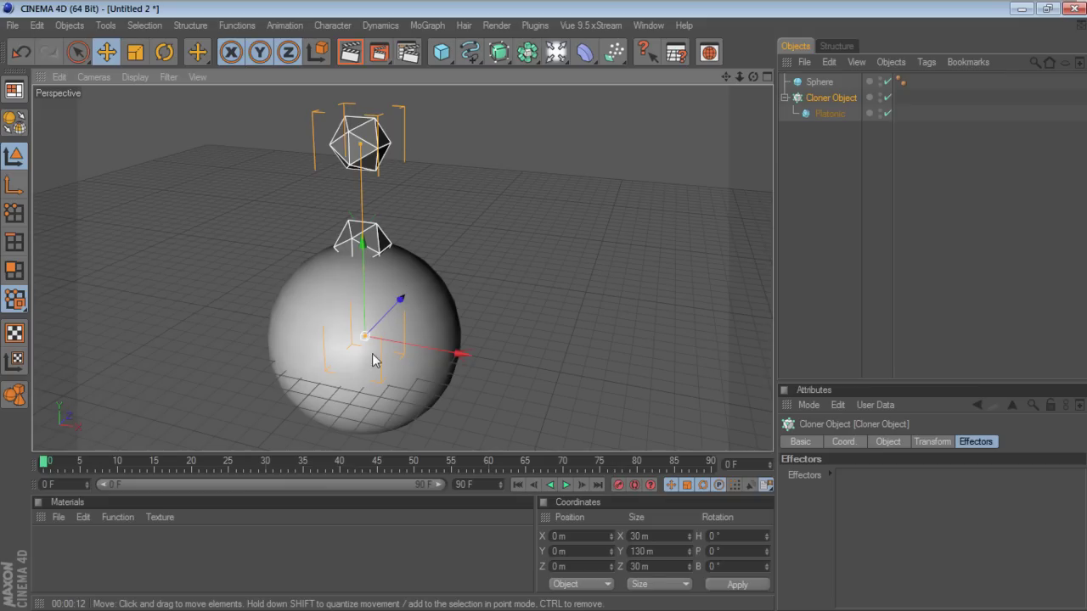
left_click(811, 82)
left_click_drag(373, 270, 374, 188)
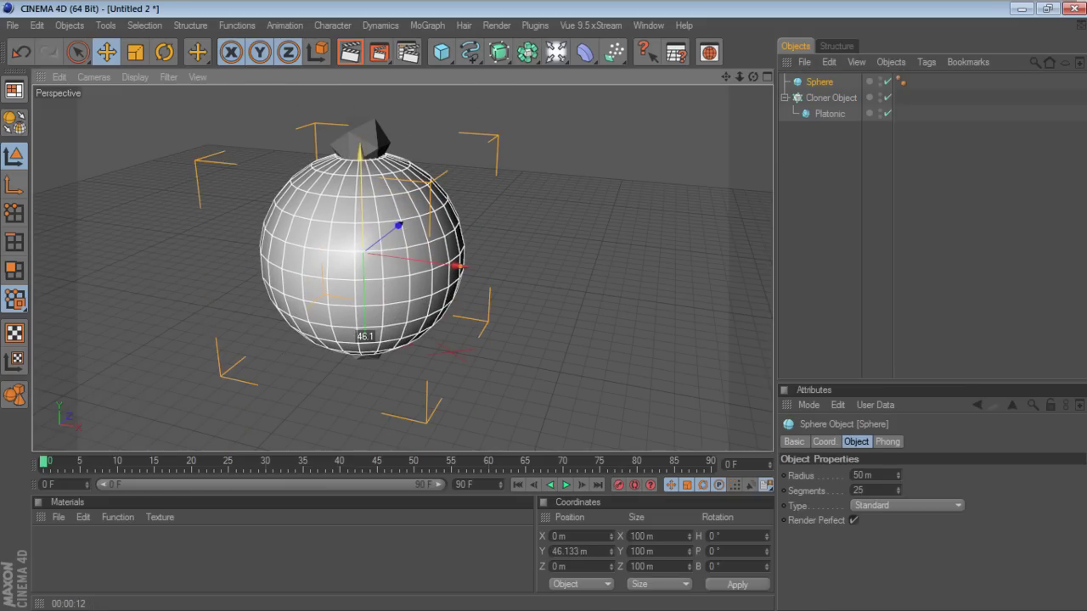
mouse_move(752, 77)
left_mouse_down()
mouse_move(752, 110)
mouse_move(777, 163)
left_mouse_up()
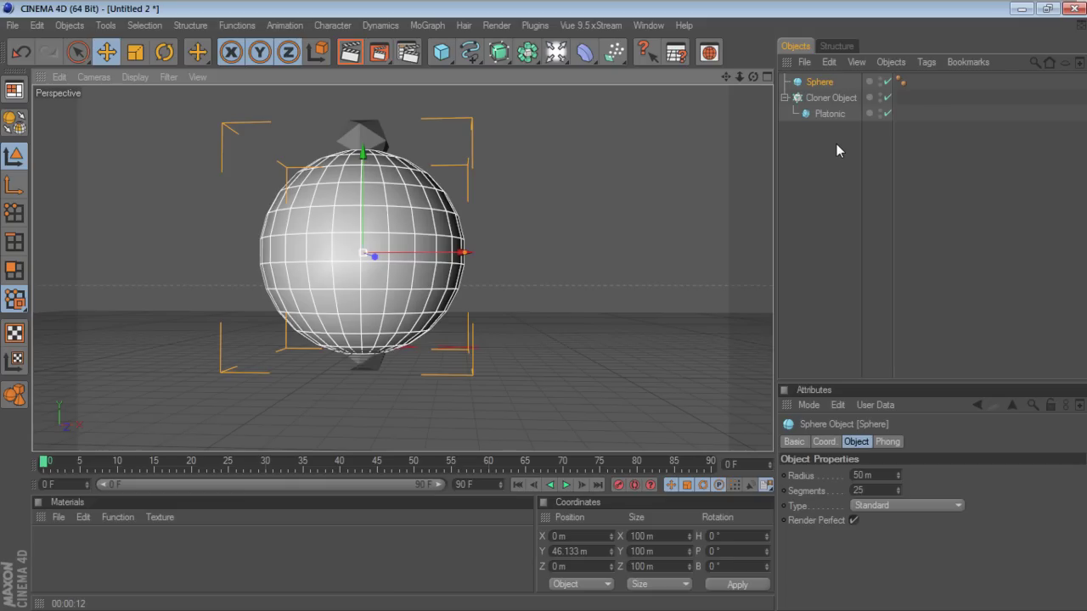
Move the Platonic out of the Cloner, then disable the Cloner and hide the Sphere
left_click_drag(829, 114, 836, 91)
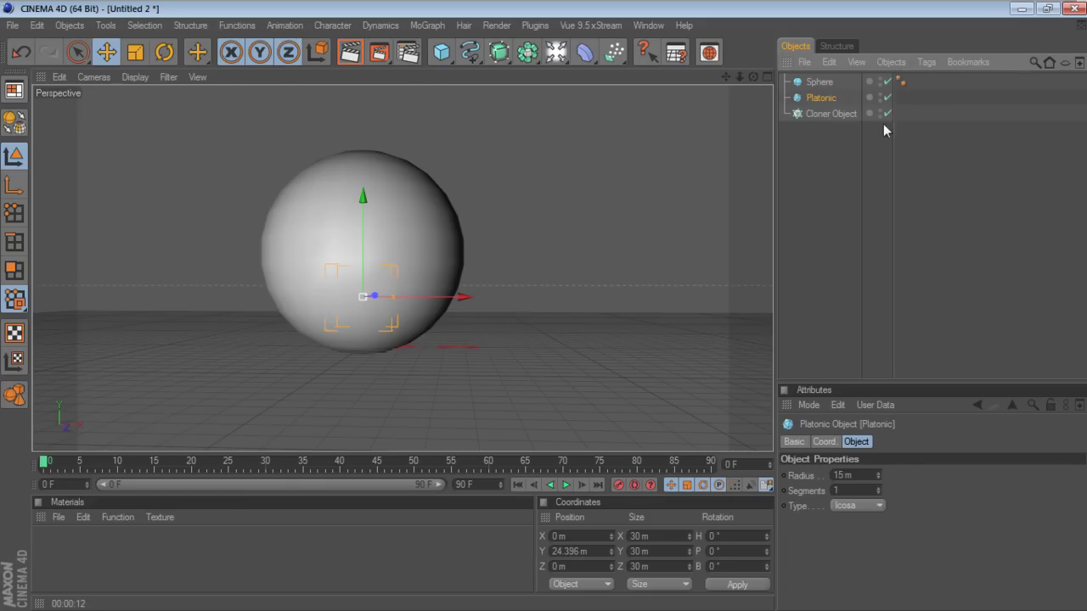
left_click(887, 113)
left_click(887, 81)
mouse_move(408, 293)
left_mouse_down("alt")
mouse_move(382, 288)
mouse_move(595, 271)
left_mouse_up("alt")
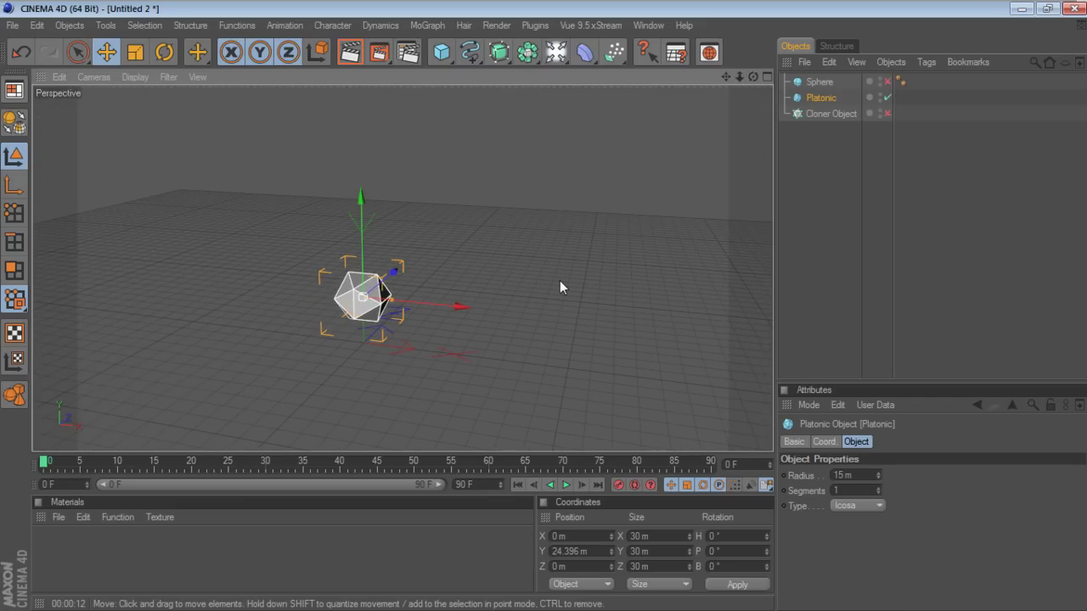
Set the animation end frame to 250 and widen the timeline range to match
left_click(480, 484)
type("250")
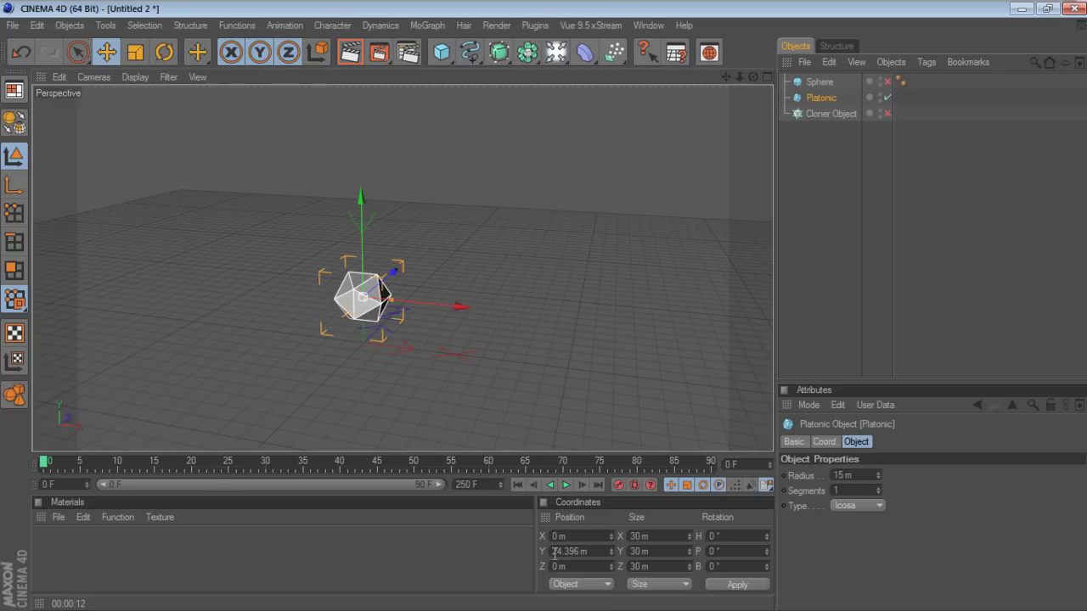
key("Return")
left_click_drag(228, 485, 443, 485)
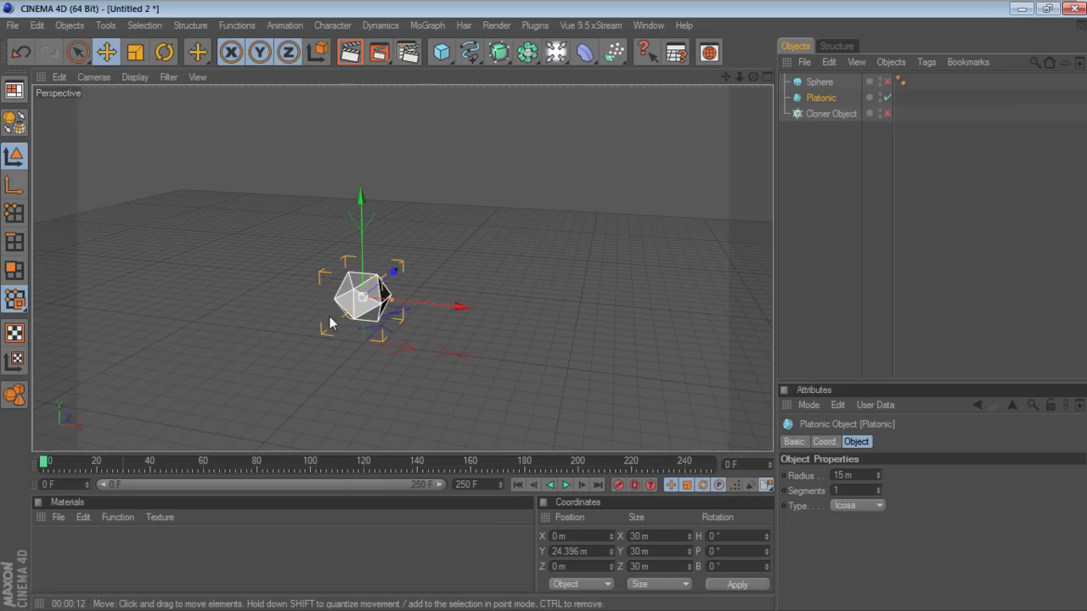
Place the Platonic at Z -3.154 m for frame 0, deleting the trial position keyframes
left_click(824, 442)
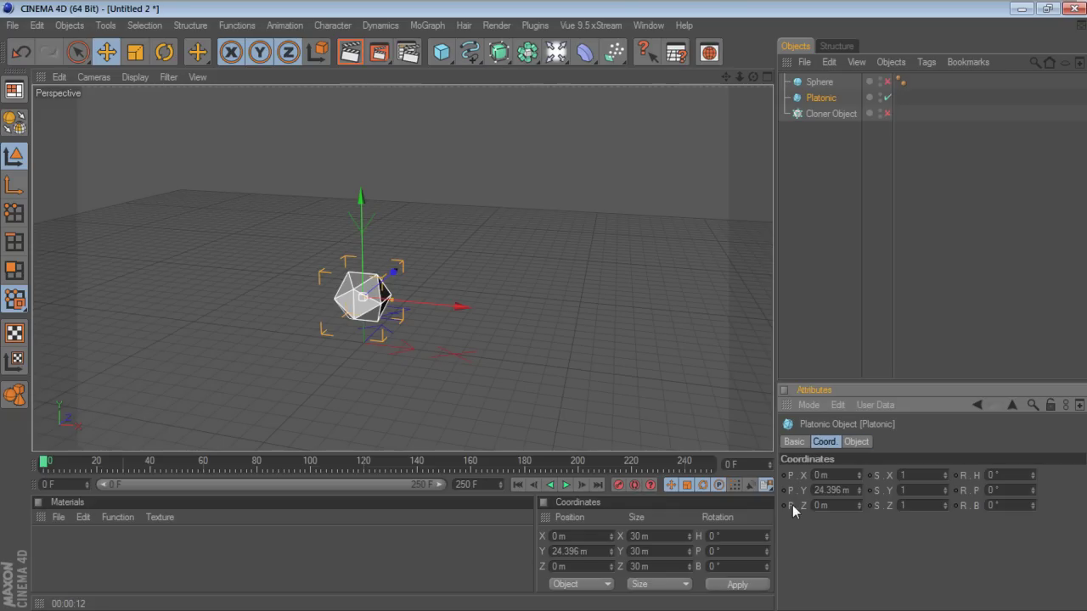
left_click(789, 505)
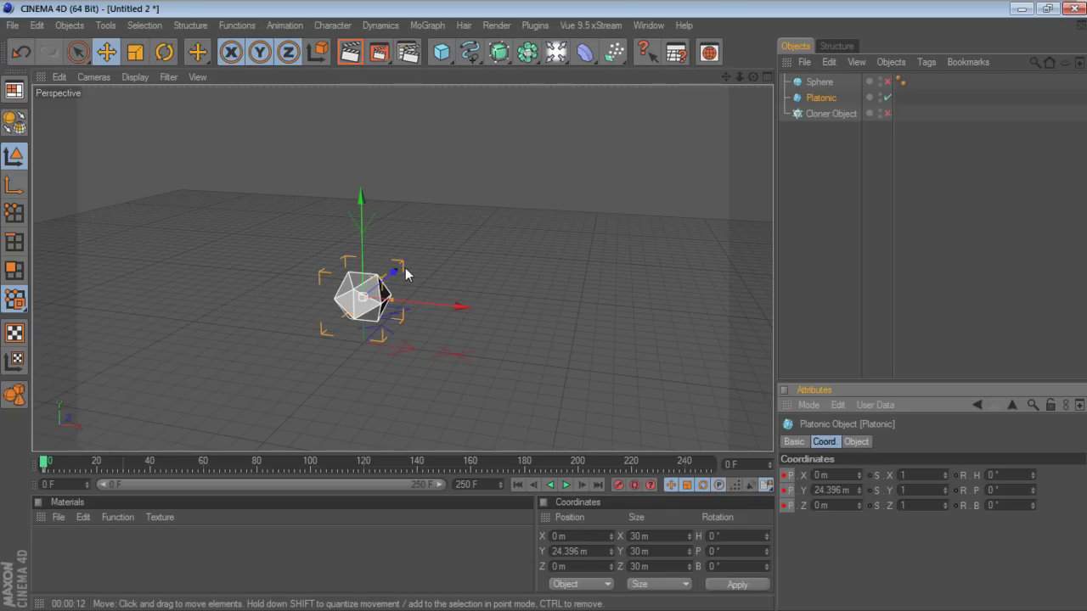
left_click_drag(394, 272, 445, 231)
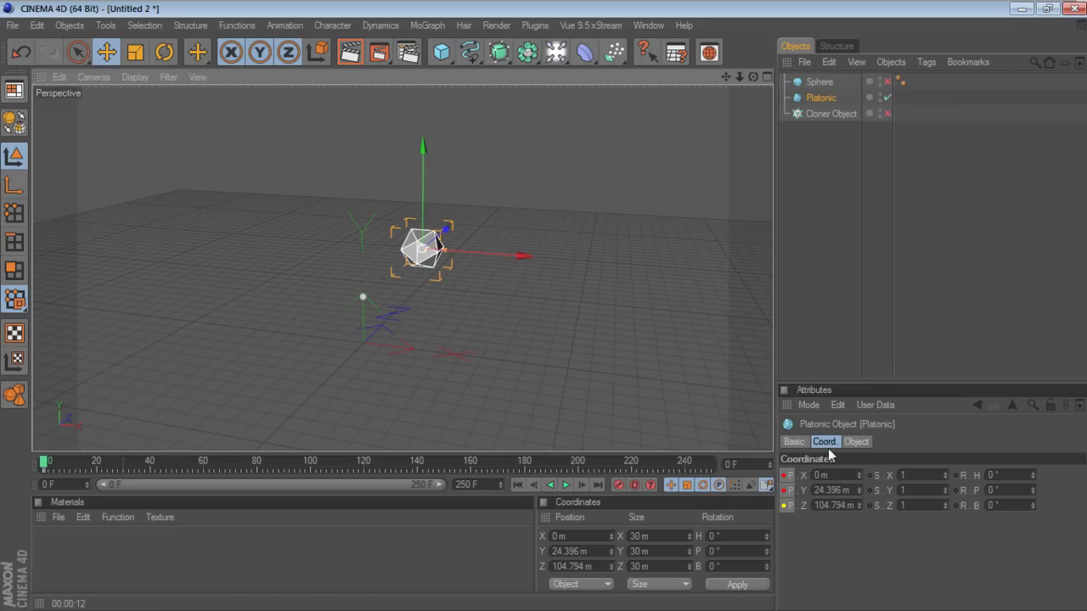
left_click(785, 501)
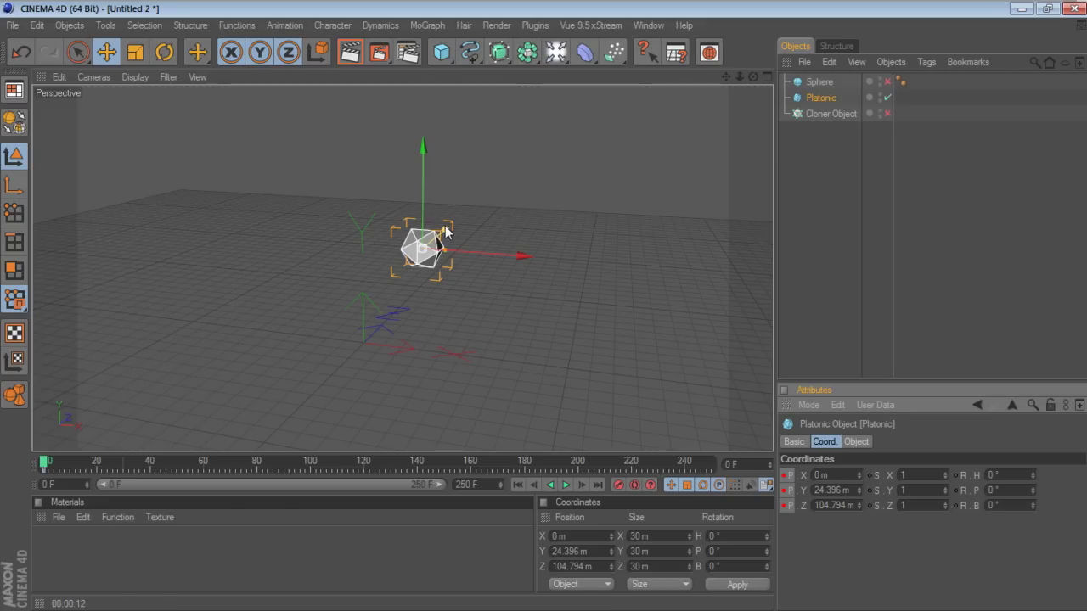
left_click_drag(444, 231, 414, 260)
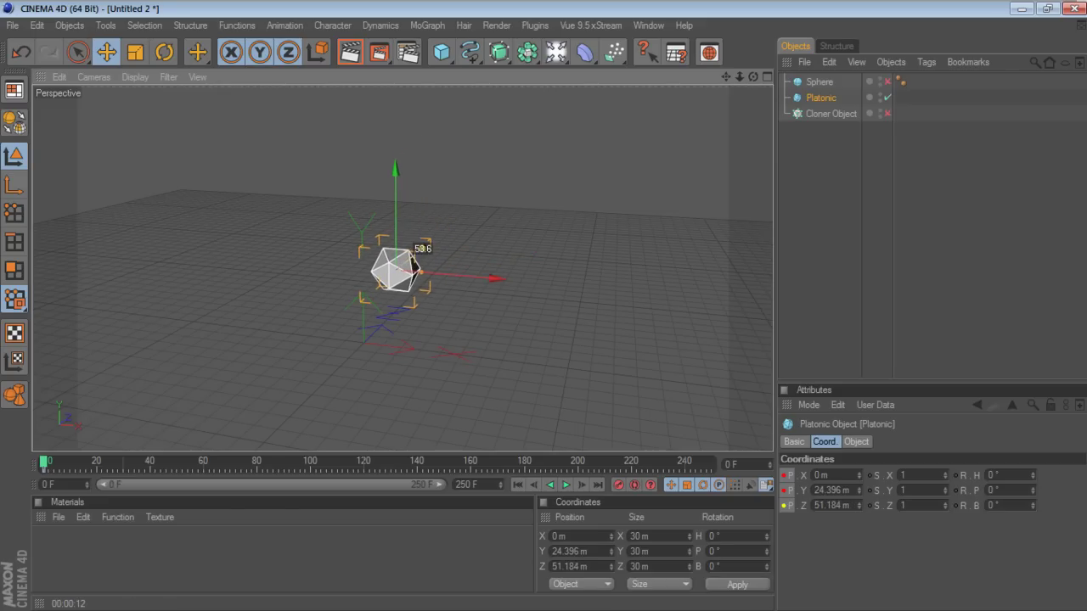
left_click_drag(414, 262, 412, 207)
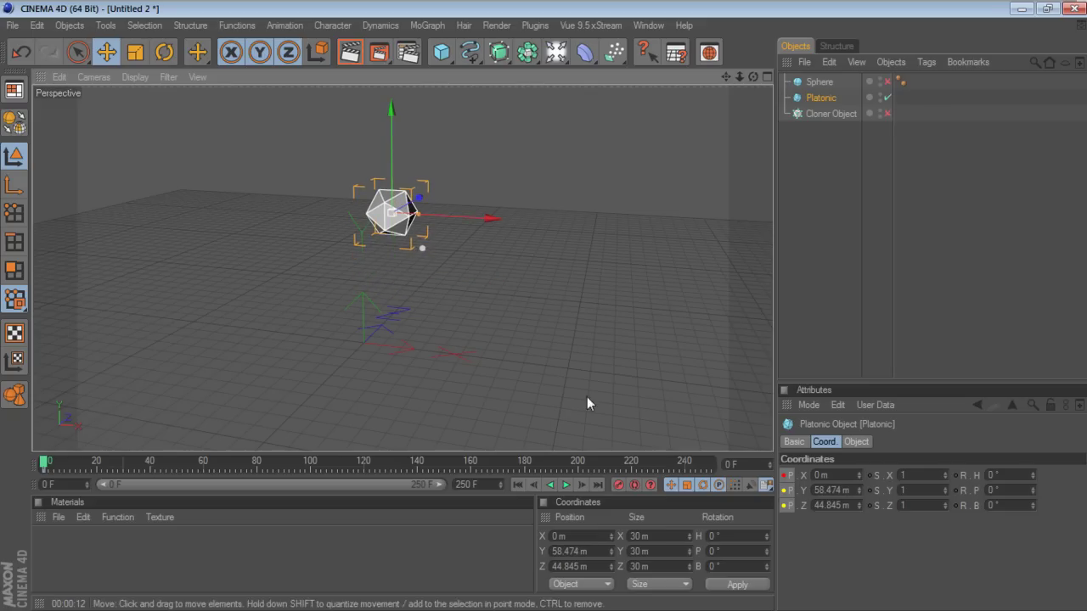
left_click(783, 506)
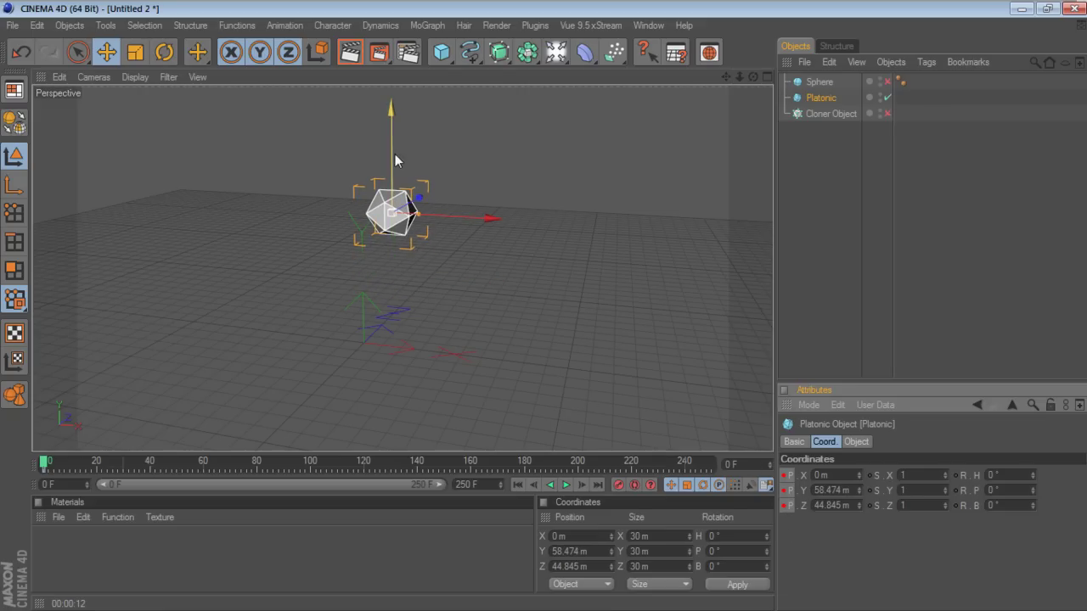
left_click_drag(394, 154, 395, 213)
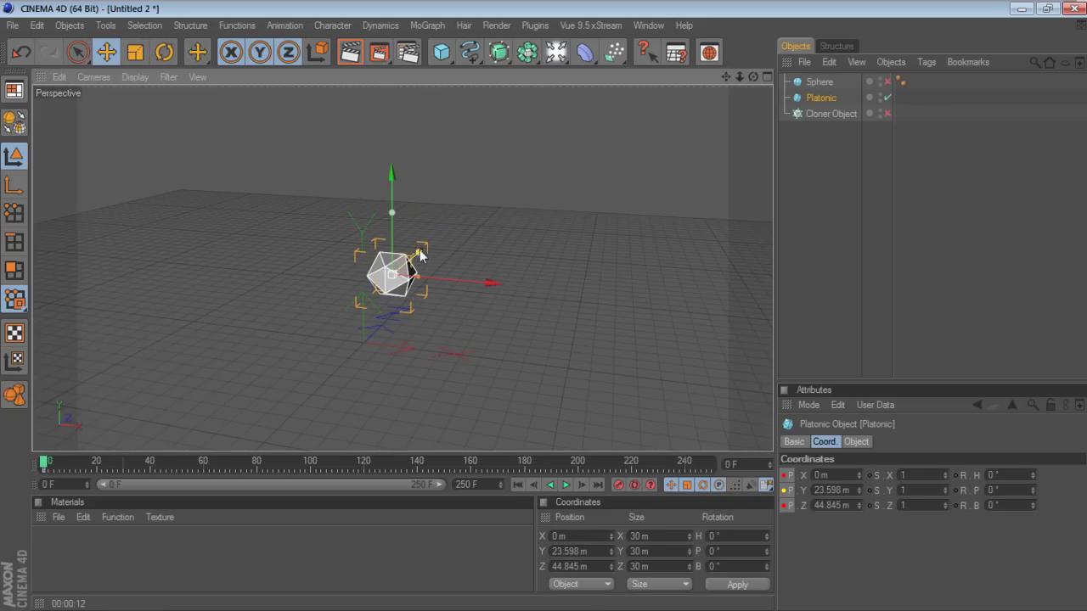
left_click_drag(419, 254, 387, 284)
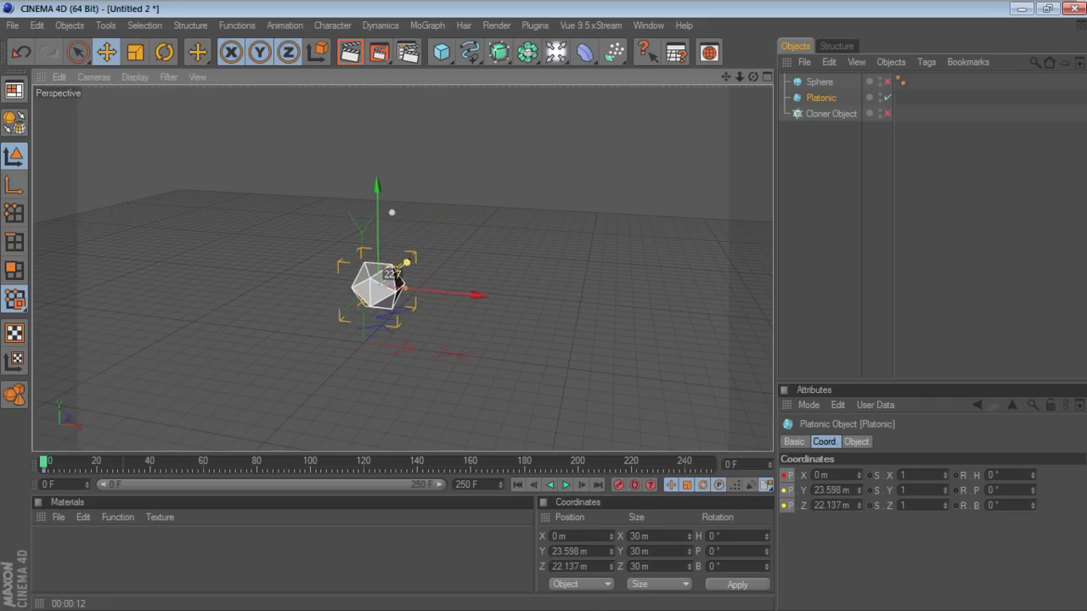
right_click(802, 505)
mouse_move(827, 332)
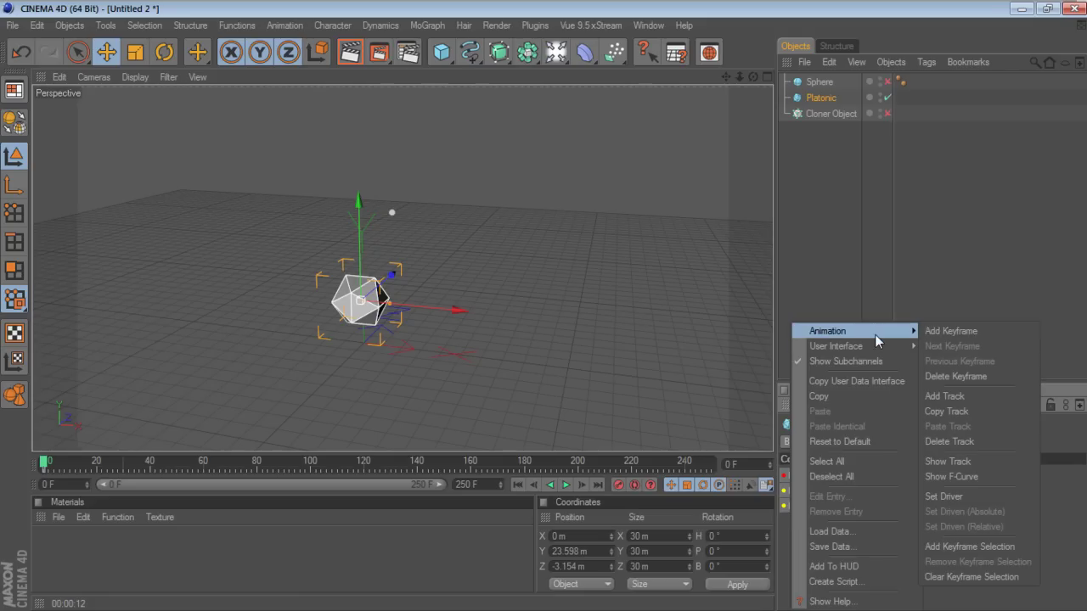
left_click(958, 441)
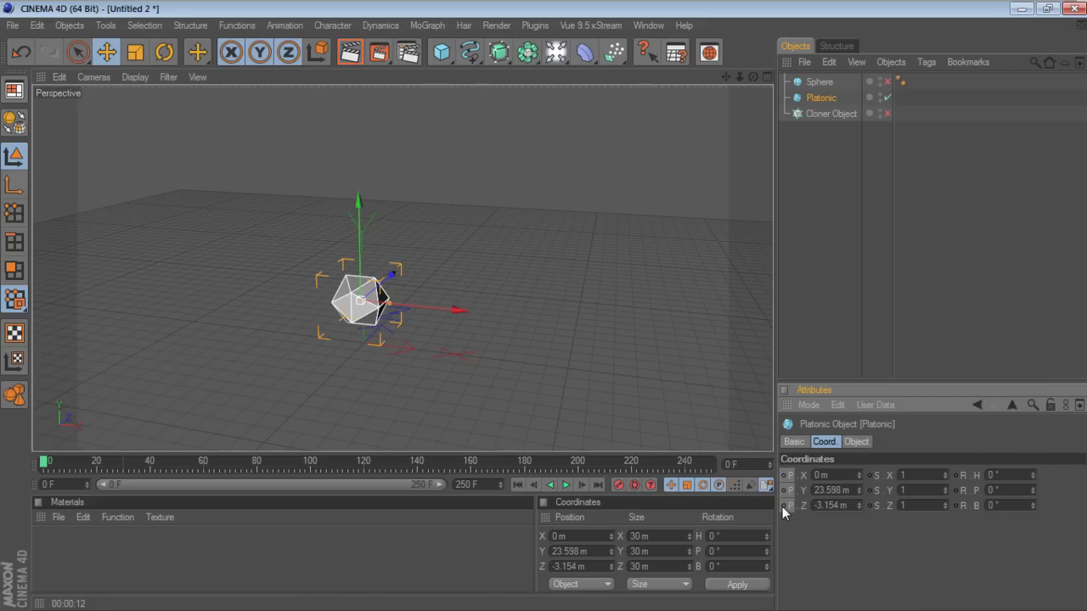
Key the Platonic at Z 76.299 m around frame 20 and preview the motion
left_click_drag(389, 274, 397, 280)
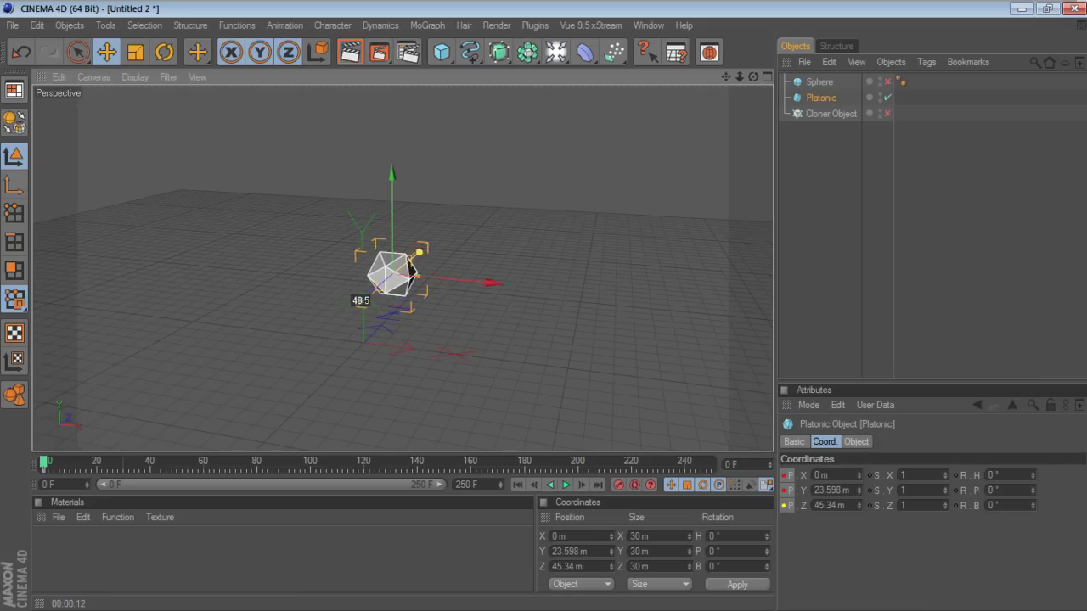
mouse_move(47, 466)
left_mouse_down()
mouse_move(150, 470)
mouse_move(97, 475)
left_mouse_up()
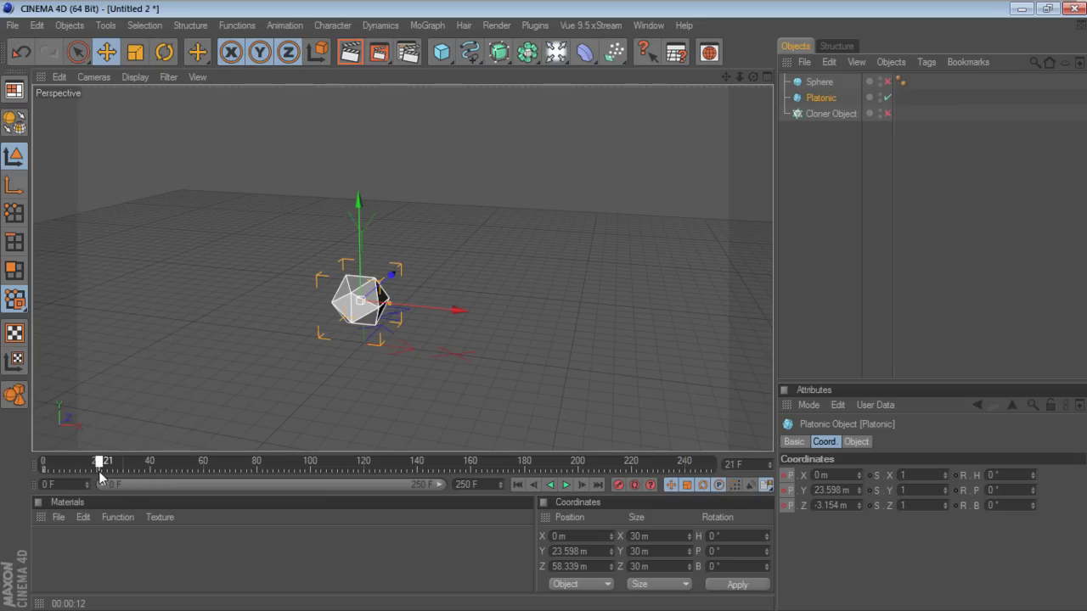
left_click_drag(392, 274, 434, 240)
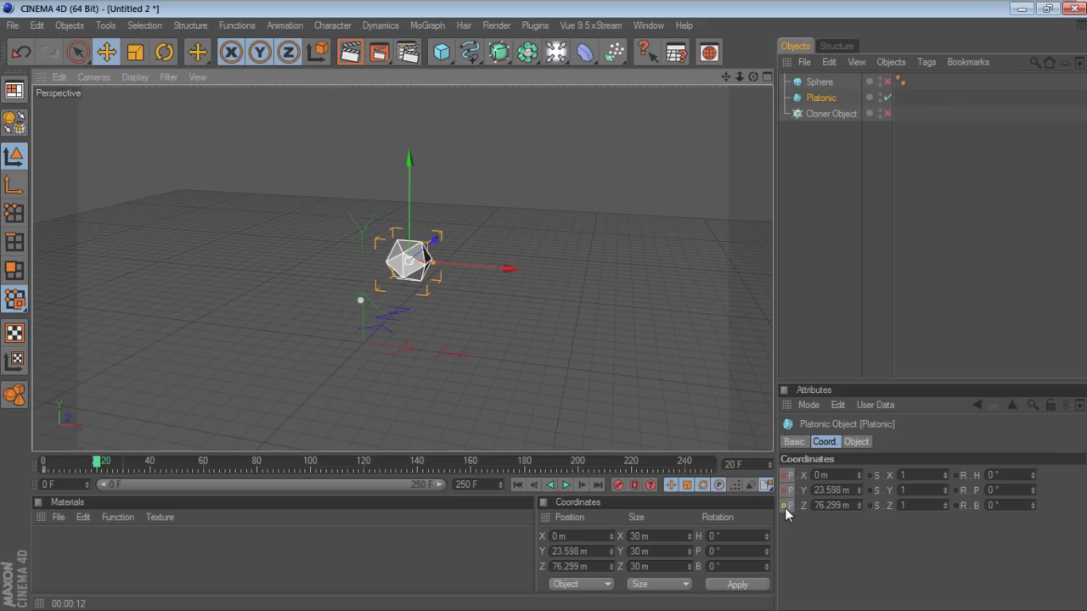
left_click(517, 484)
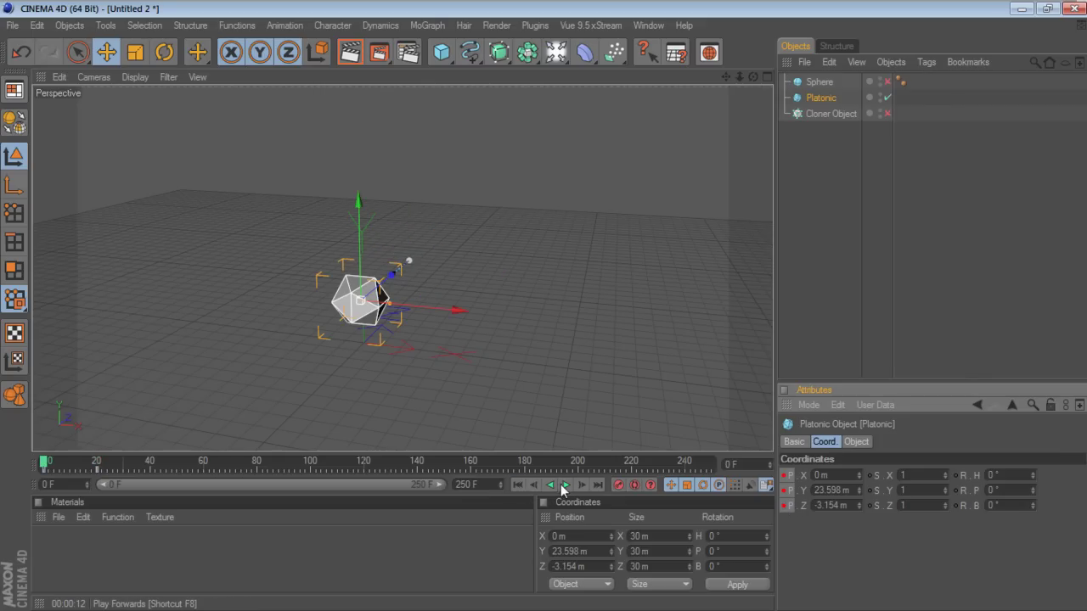
left_click(564, 485)
left_click(565, 484)
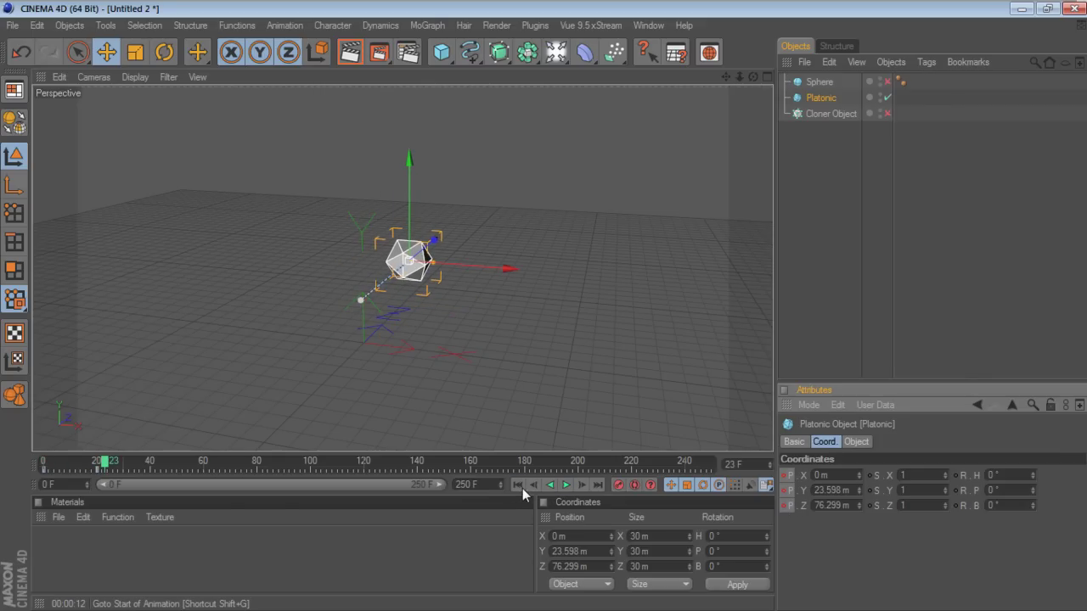
left_click(519, 486)
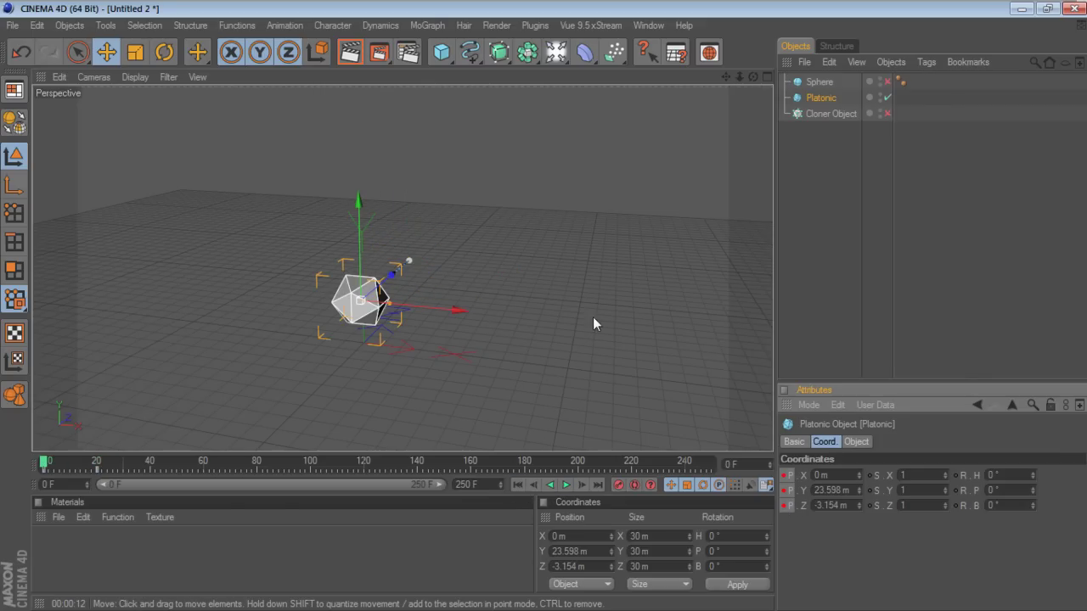
mouse_move(752, 78)
left_mouse_down()
mouse_move(721, 80)
mouse_move(515, 348)
left_mouse_up()
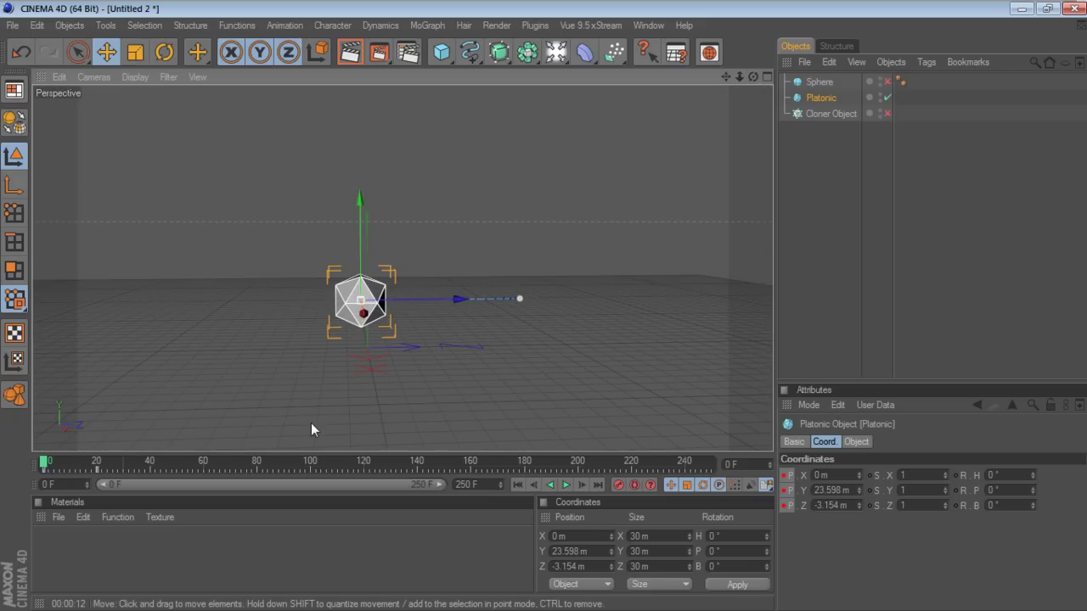
Add a Platonic position keyframe at frame 10, then return to frame 0
left_click_drag(47, 463, 72, 463)
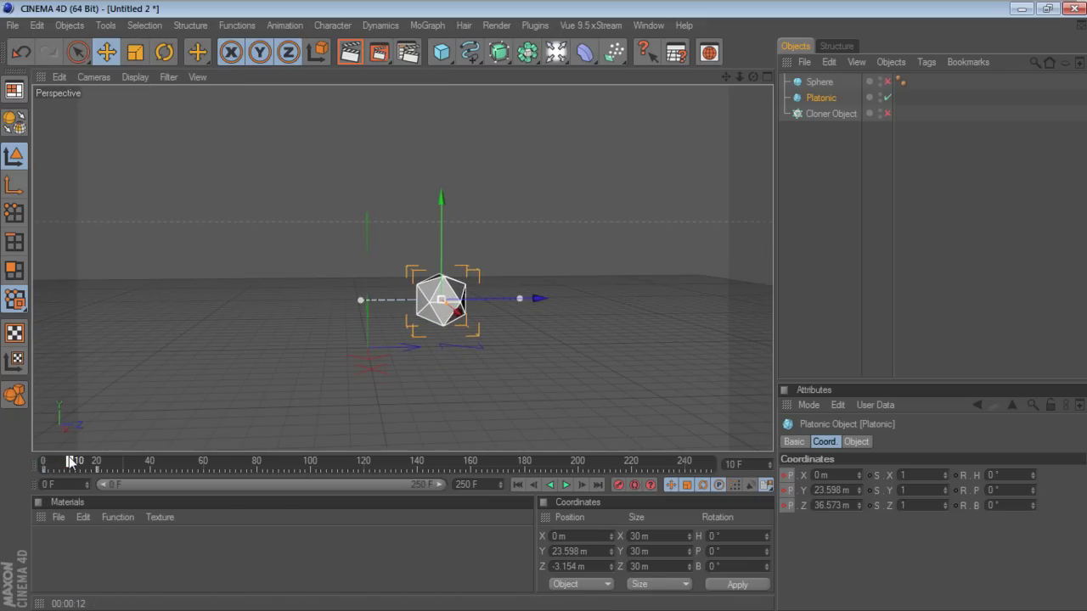
left_click(782, 506)
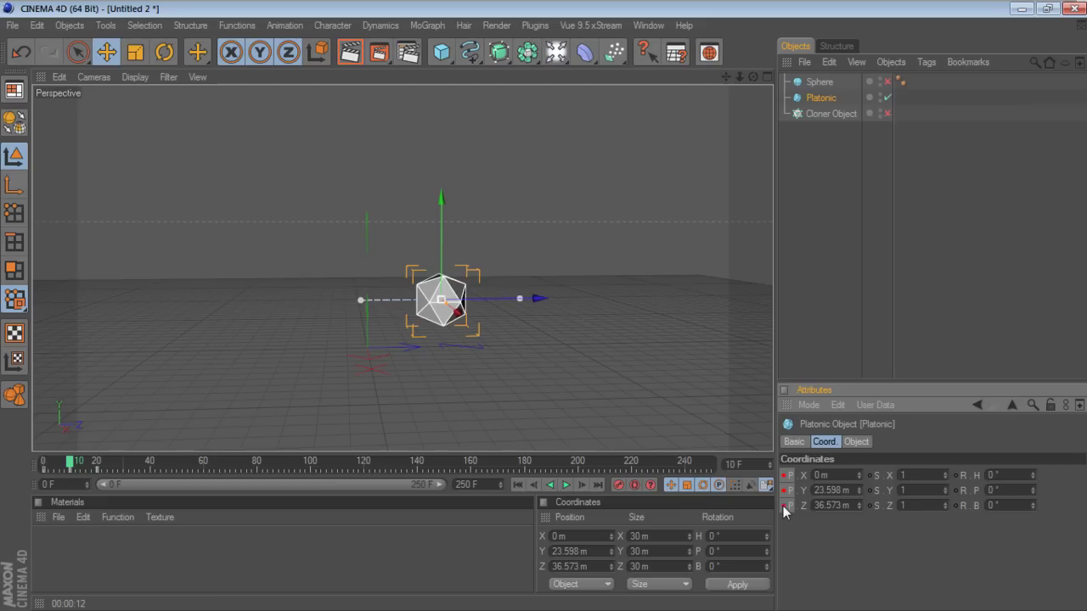
left_click(517, 484)
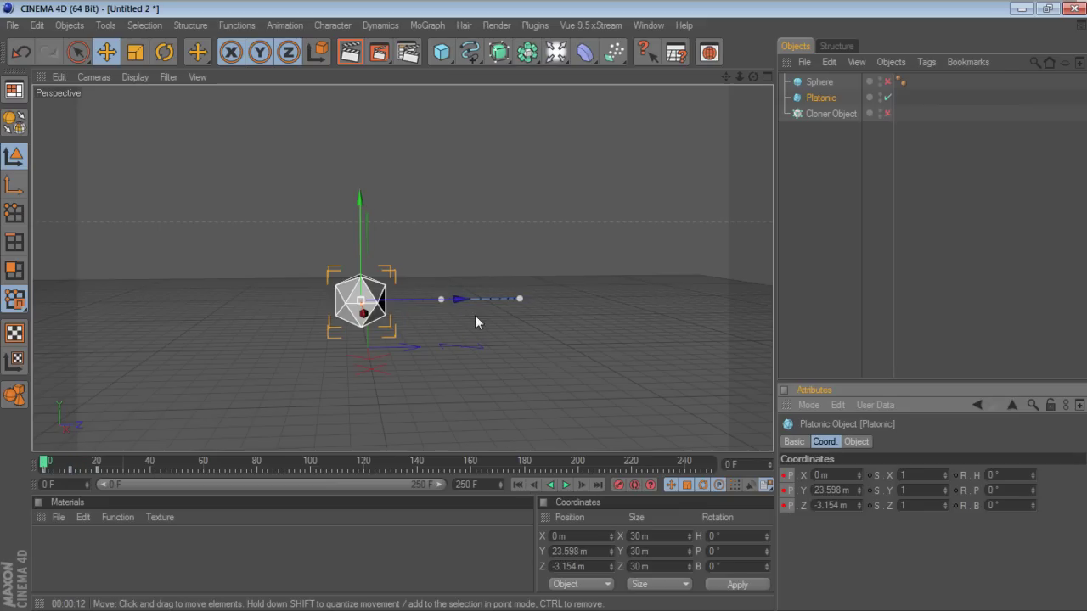
mouse_move(753, 76)
left_mouse_down()
mouse_move(753, 102)
mouse_move(753, 51)
left_mouse_up()
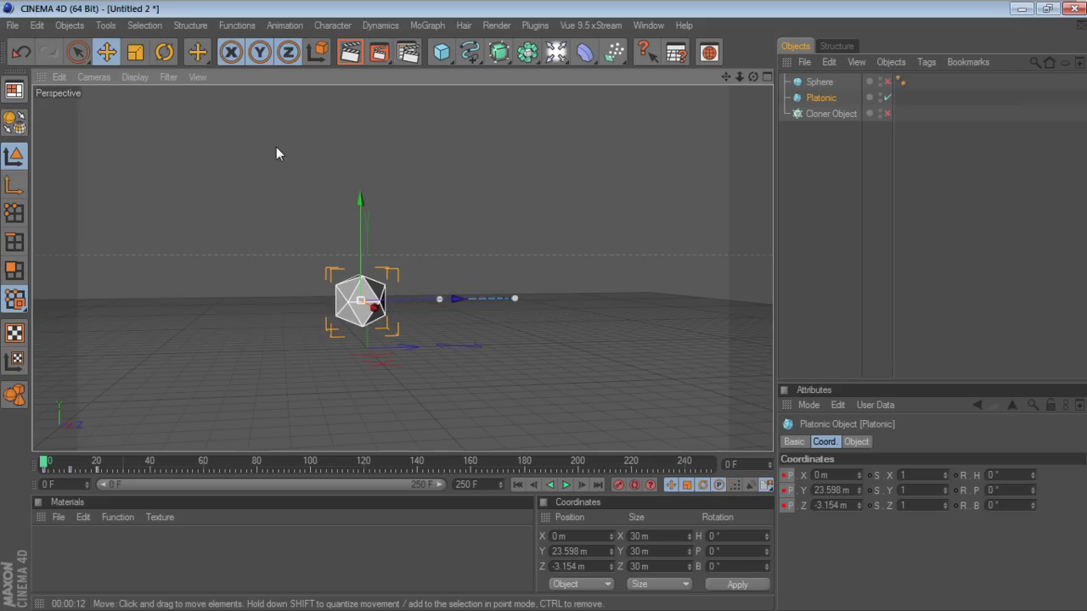
With axes hidden, drag the frame-10 path keyframe upward to arc the motion, then restore axes
left_click(166, 76)
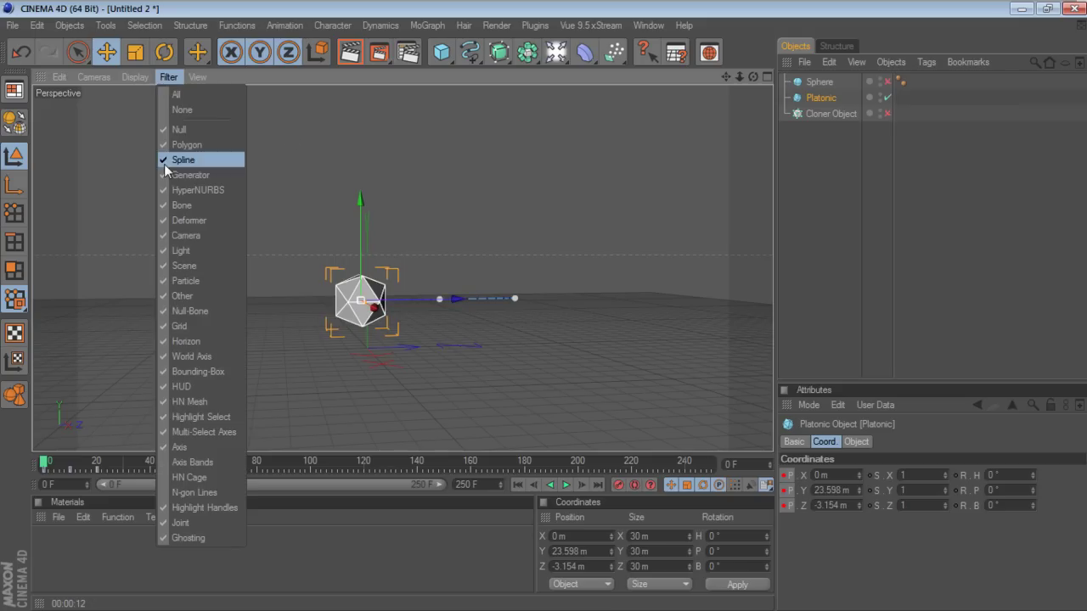
left_click(174, 448)
left_click(439, 299)
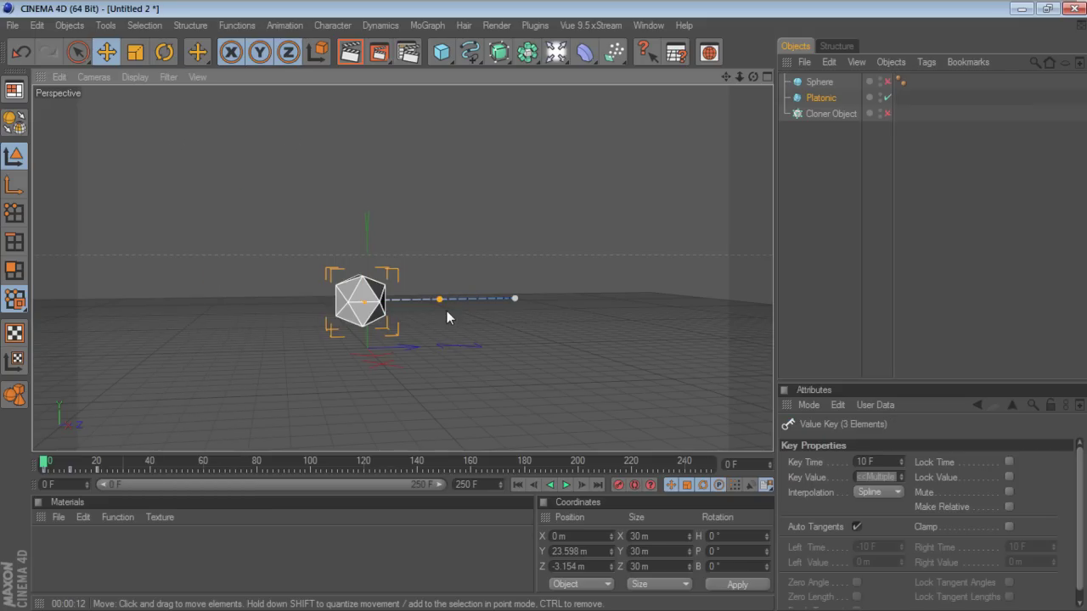
left_click_drag(439, 299, 437, 265)
left_click(170, 76)
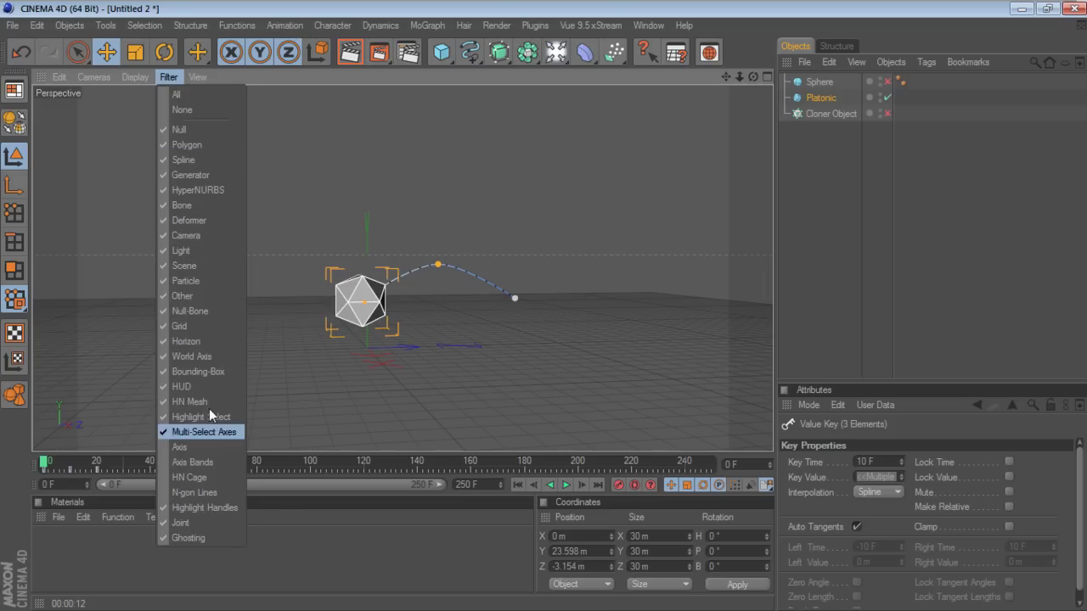
left_click(201, 446)
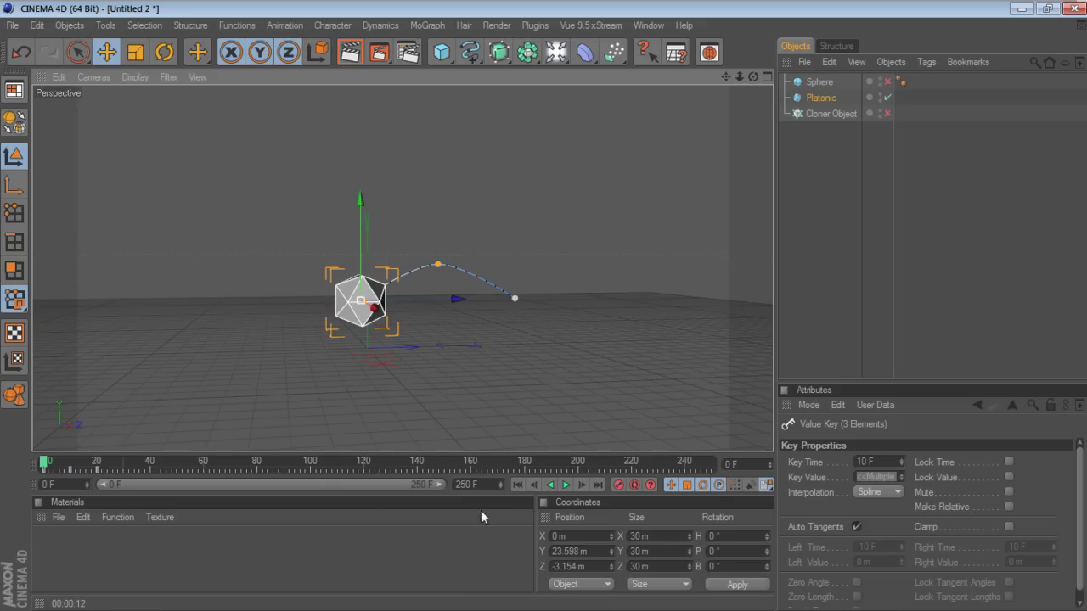
Preview the arced motion, then undo three edits to the Platonic at frame 6
left_click(565, 484)
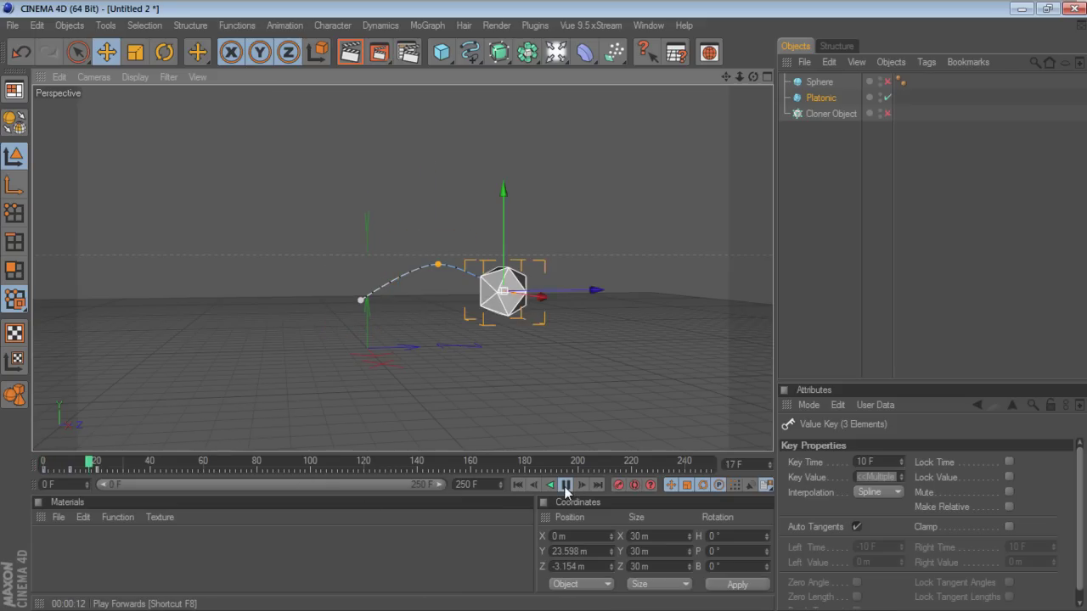
left_click(565, 487)
left_click(520, 486)
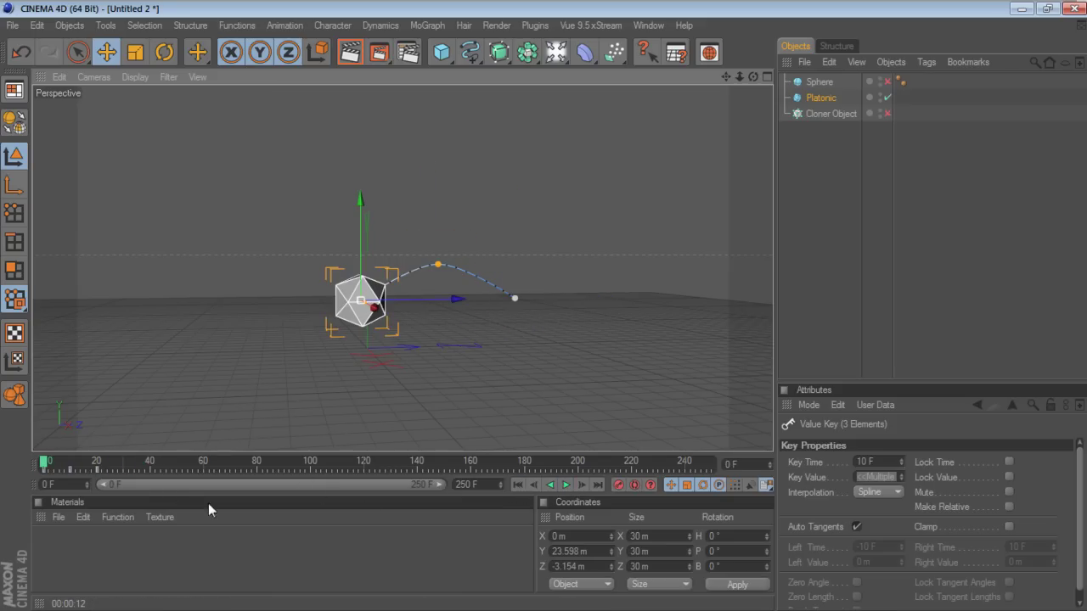
left_click(60, 466)
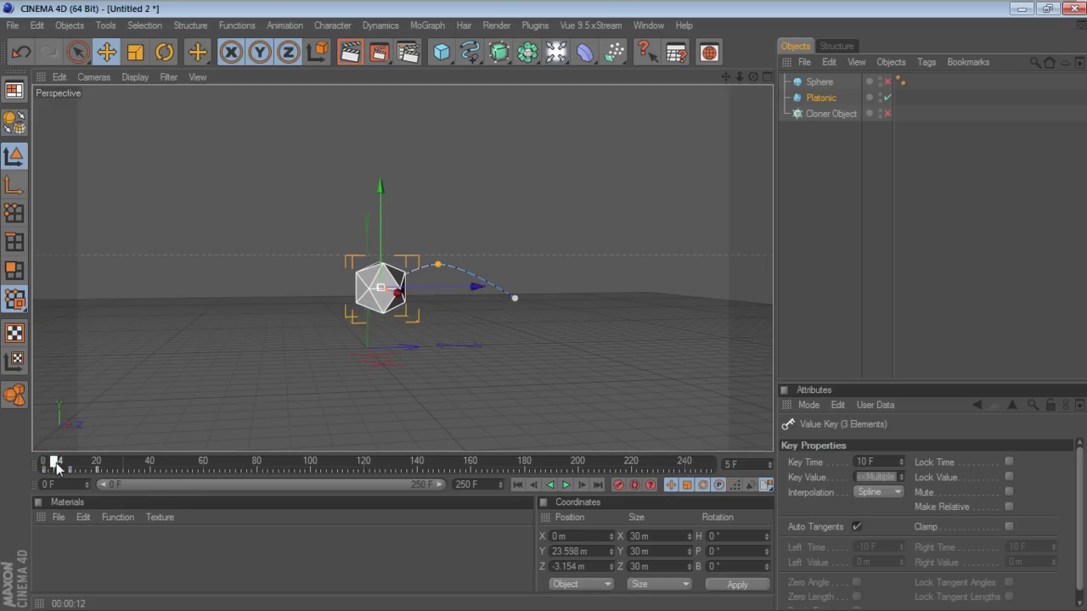
key("ctrl+z")
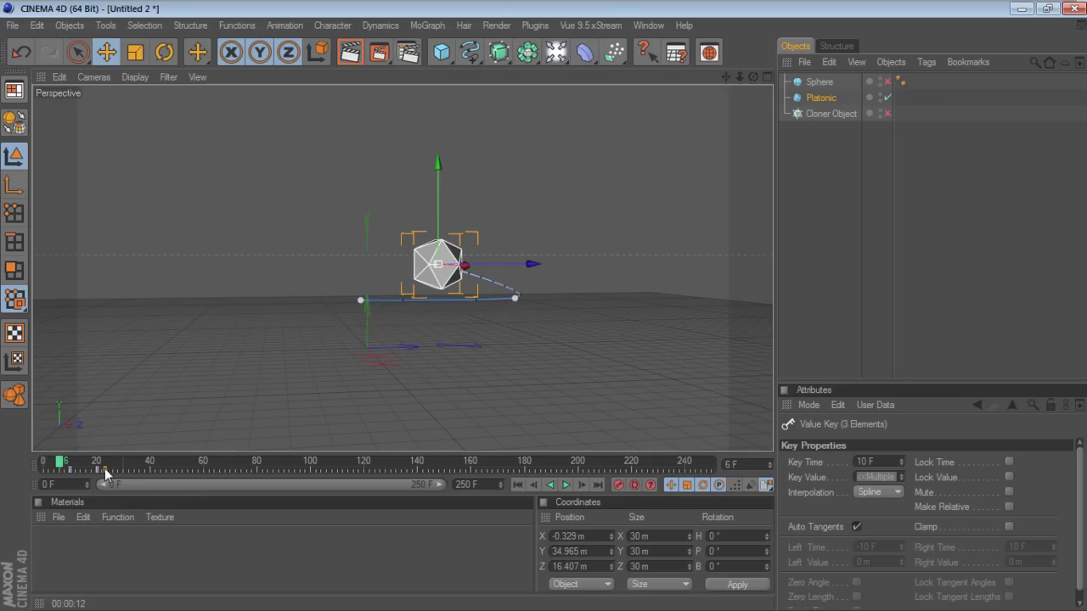
key("ctrl+z")
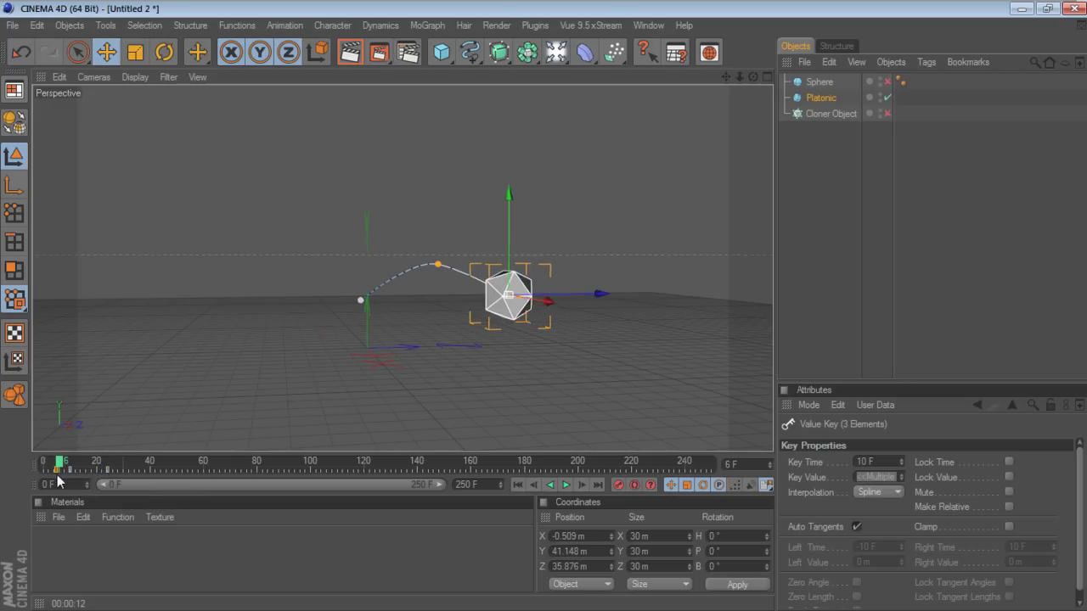
key("ctrl+z")
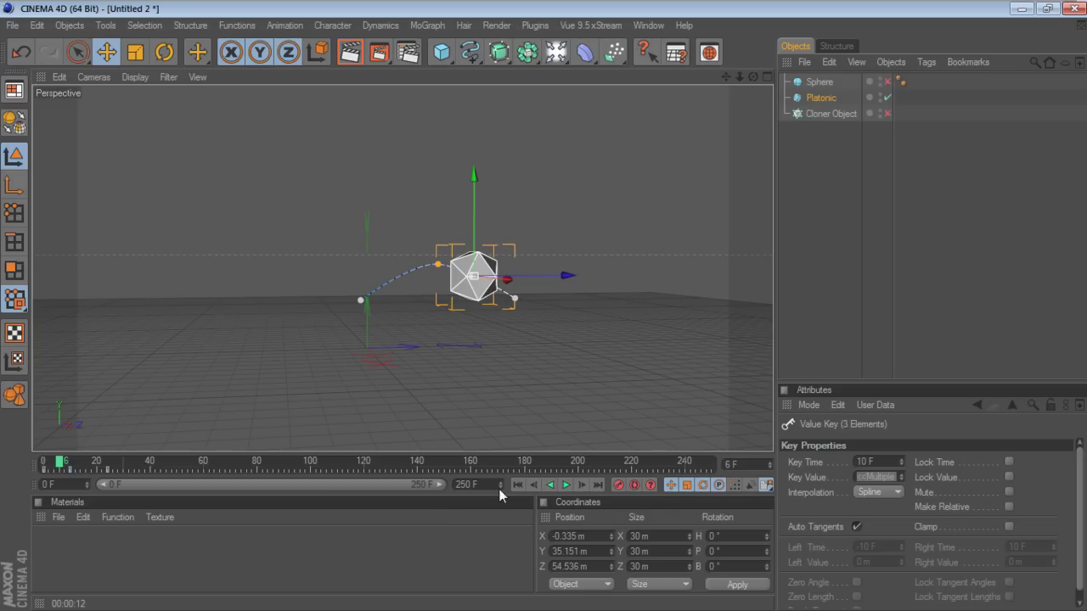
Replay the animation from frame 0 to confirm the arc to Z 76.299 m
left_click(515, 485)
left_click(566, 484)
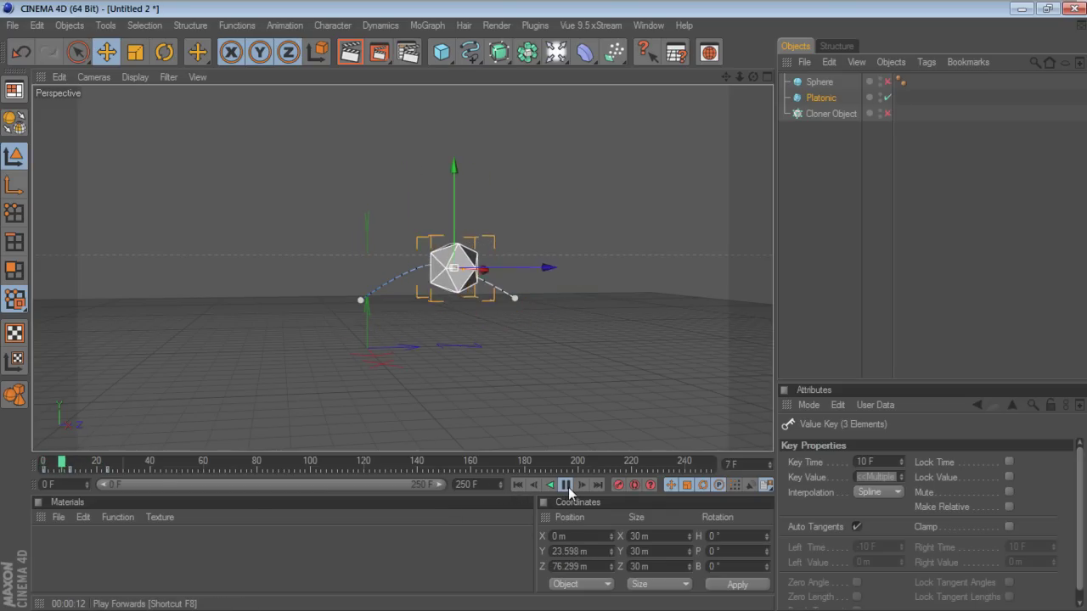
left_click(565, 484)
left_click(519, 487)
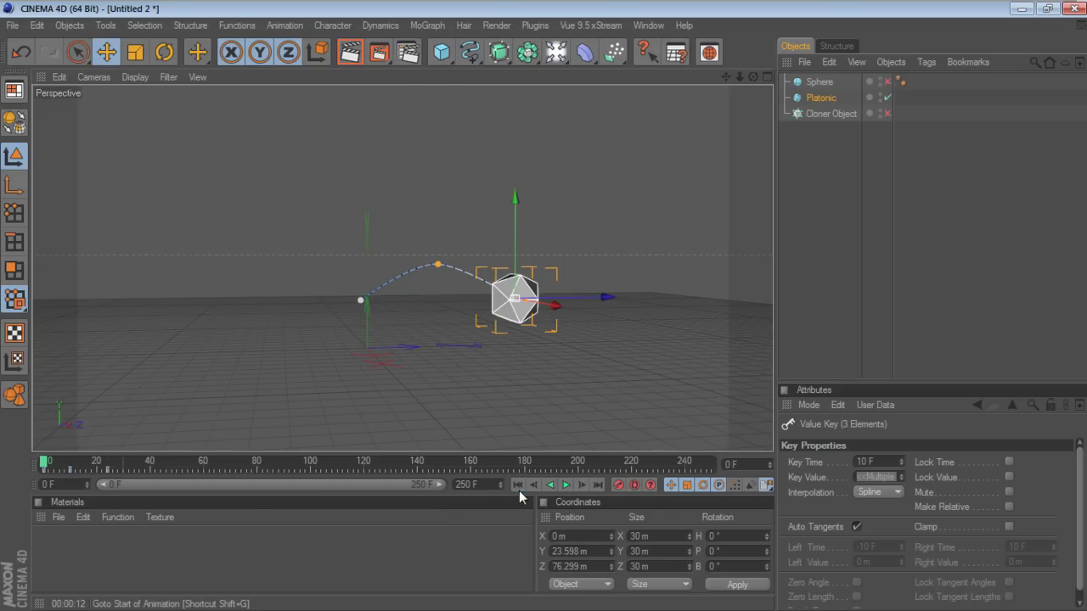
mouse_move(753, 76)
left_mouse_down()
mouse_move(730, 79)
mouse_move(824, 143)
left_mouse_up()
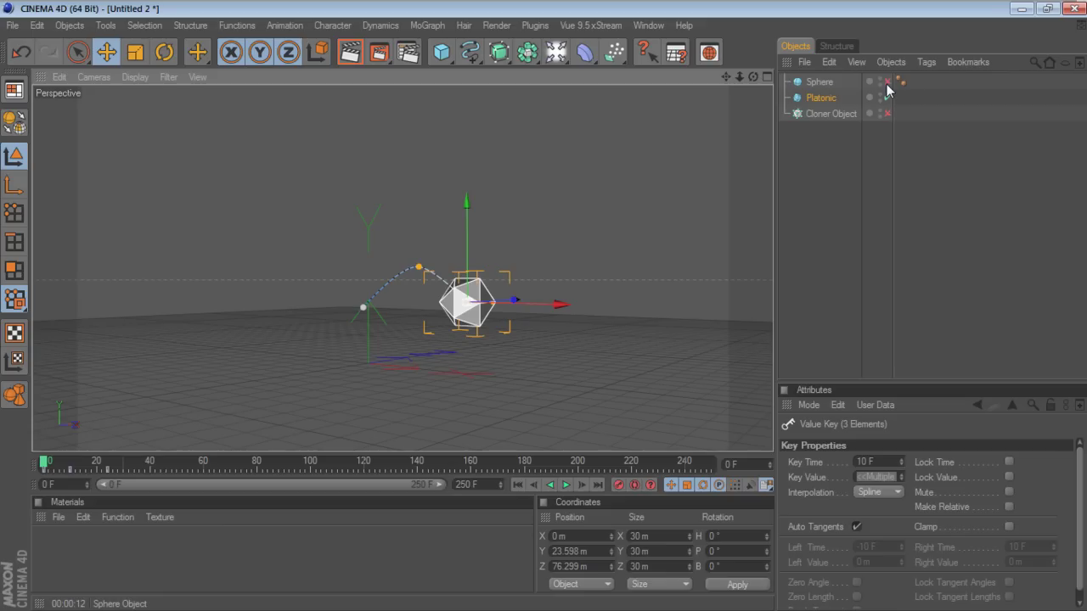
Turn the Sphere and Cloner Object back on and nest the Platonic under the Cloner Object
left_click_drag(886, 82, 886, 110)
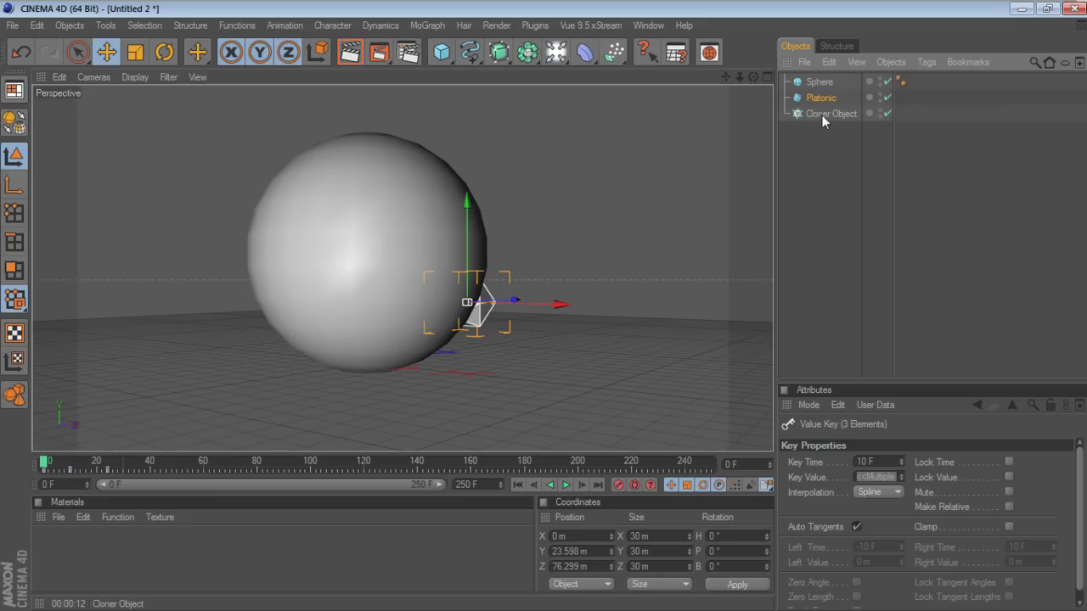
left_click_drag(819, 99, 825, 115)
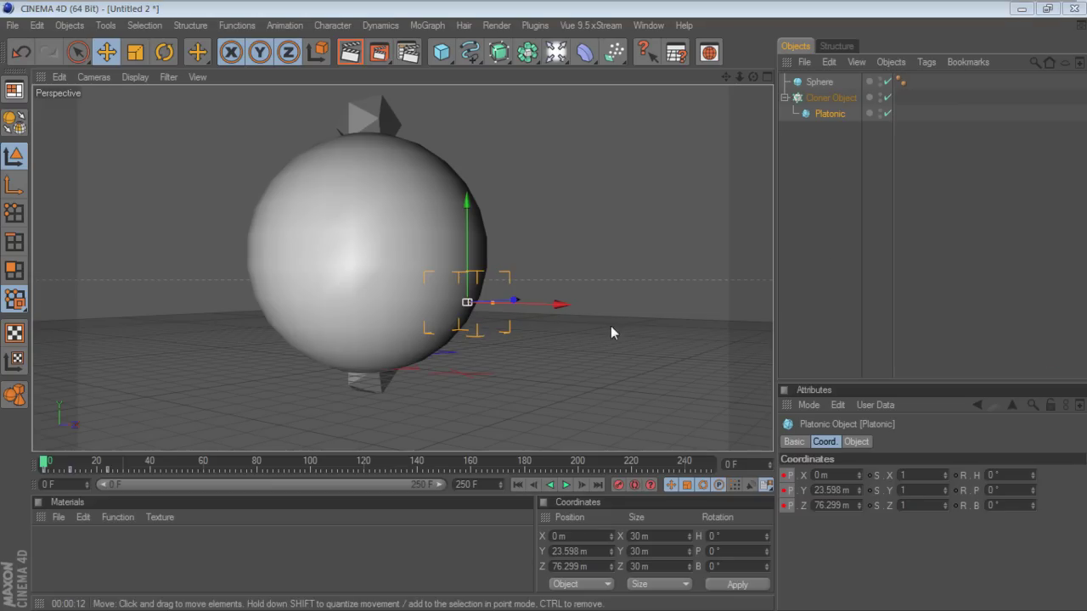
left_click(566, 484)
left_click(566, 485)
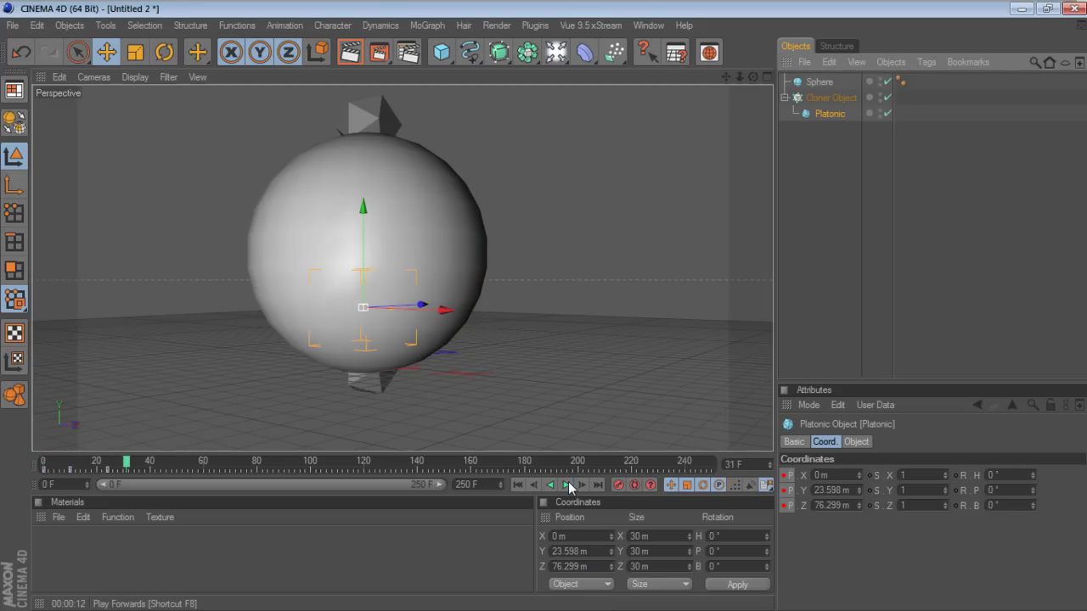
left_click(519, 484)
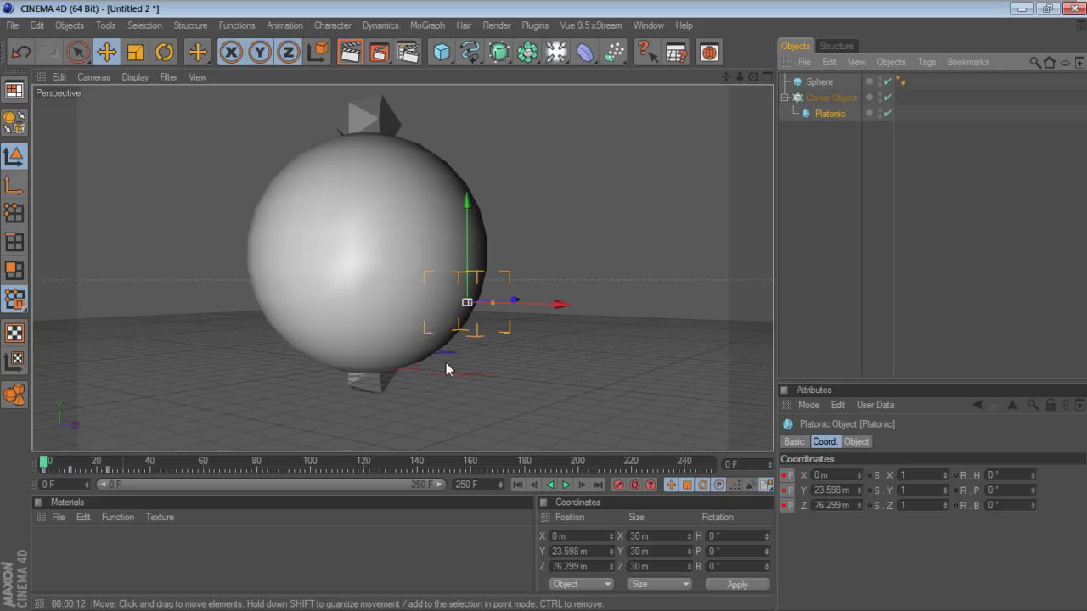
Change the Cloner Object's Mode from Linear to Object in its Object tab
left_click(830, 98)
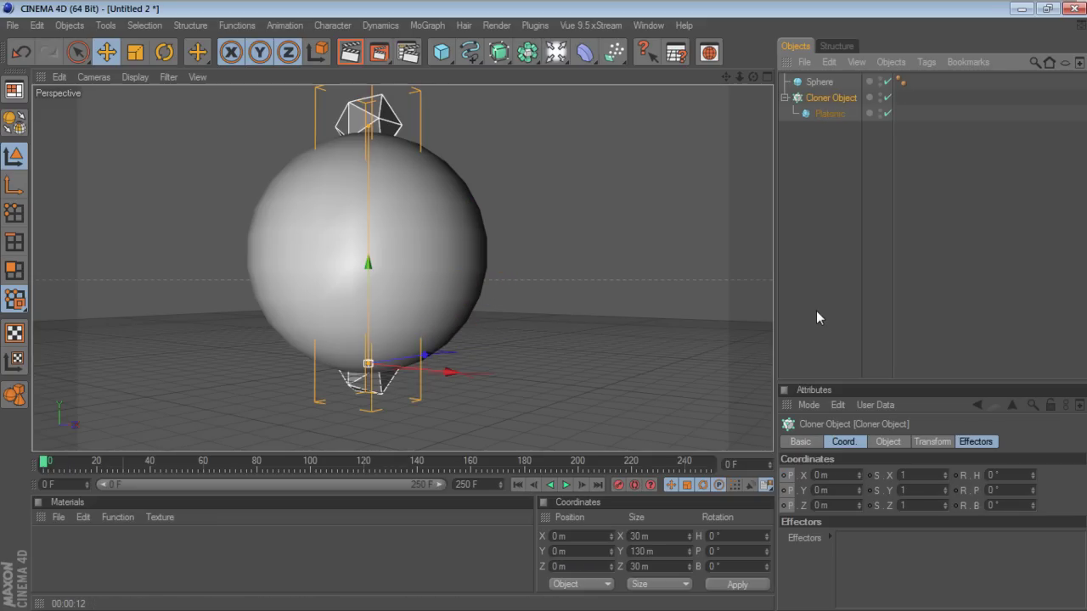
left_click_drag(883, 382, 879, 222)
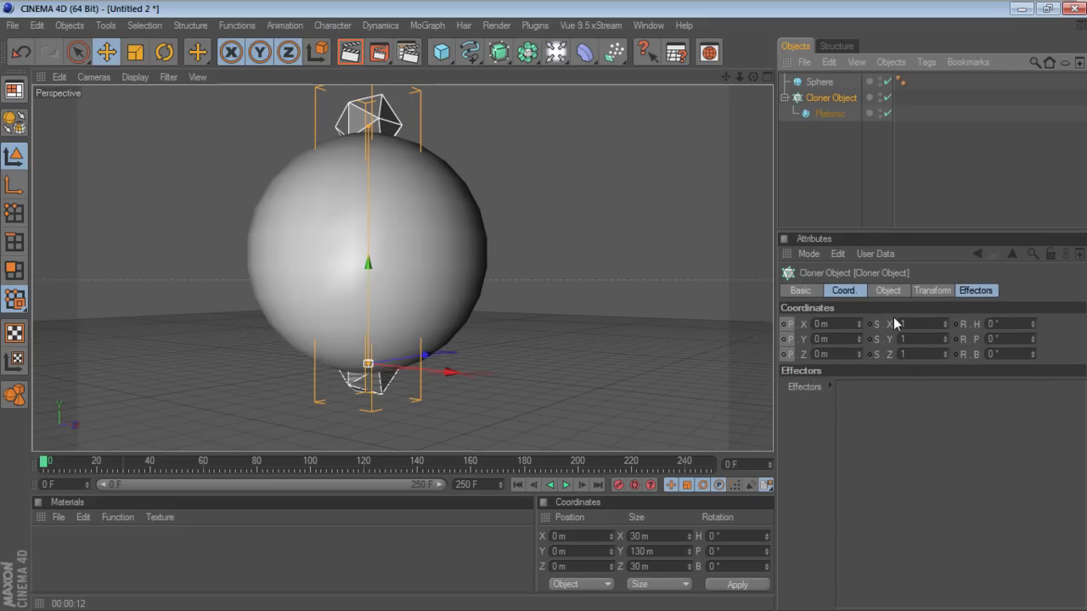
left_click(887, 290)
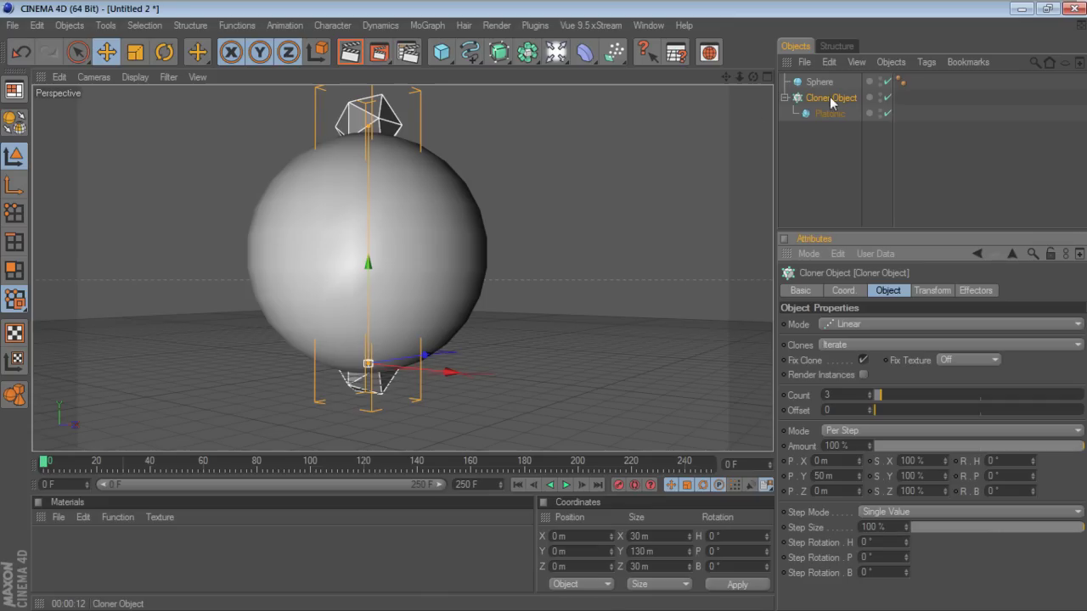
left_click(823, 326)
left_click(844, 344)
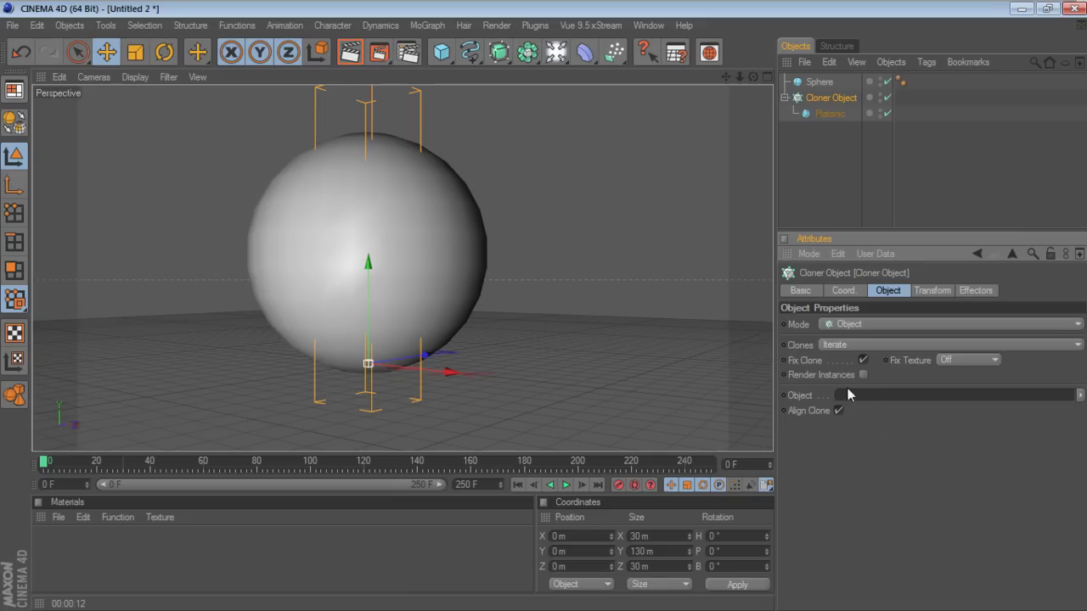
Drop the Sphere into the Cloner's Object field and orbit to inspect the clones
left_click_drag(823, 85, 860, 399)
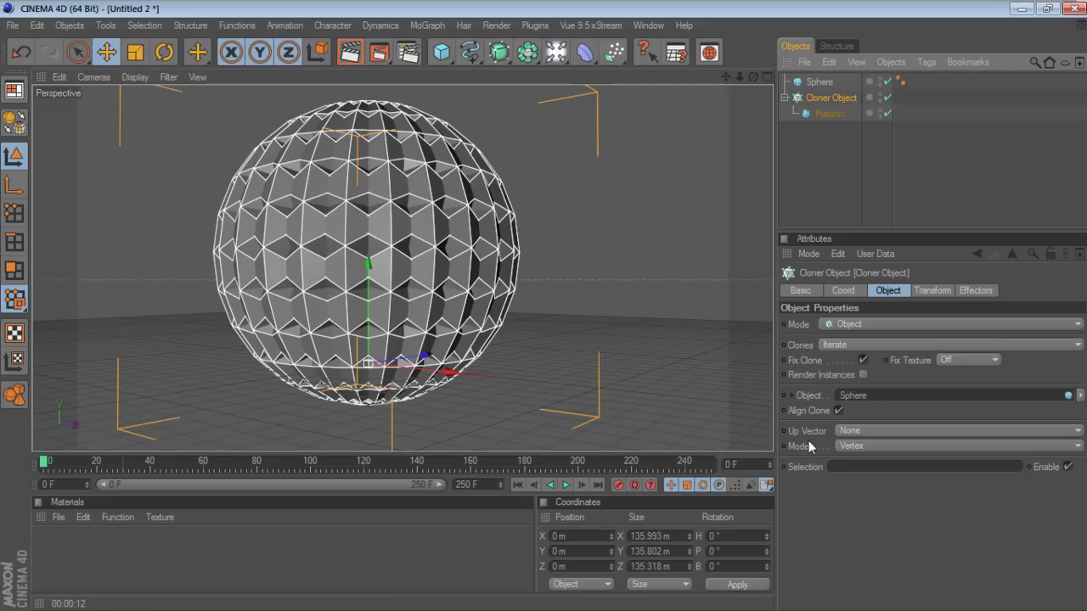
left_click_drag(509, 255, 556, 208, "alt")
left_click_drag(752, 77, 753, 80)
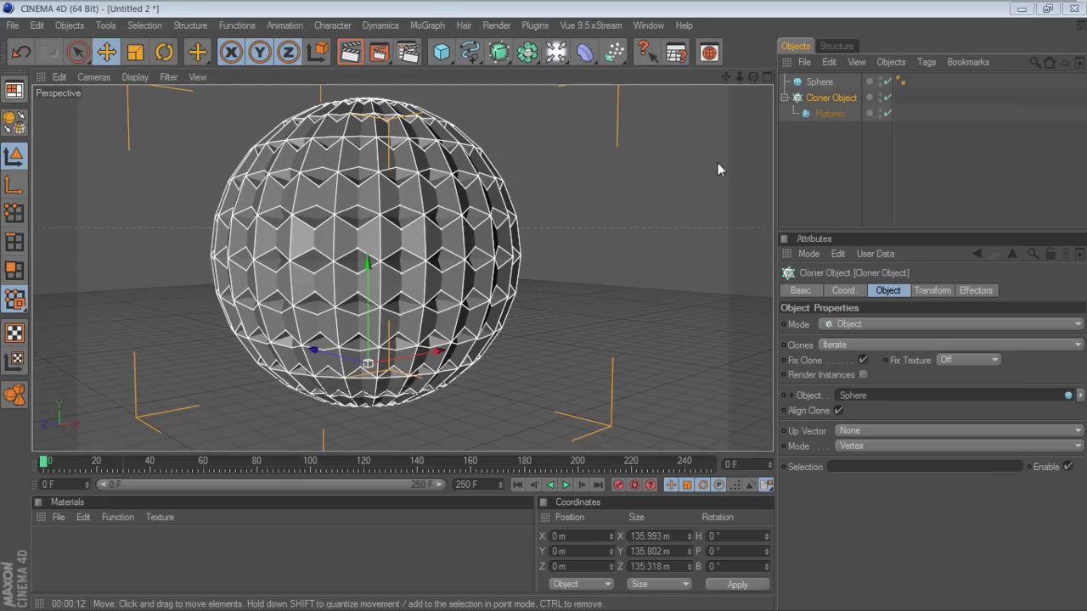
Set the Platonic's radius to 10 m, then 8 m, and orbit to check the clones
left_click(821, 114)
left_click(854, 323)
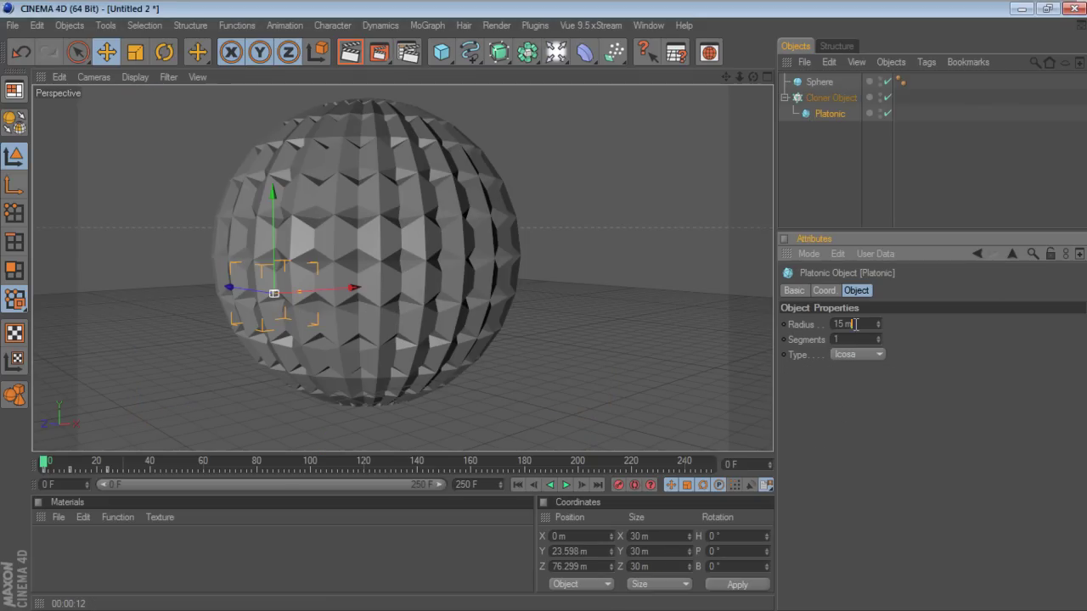
type("10")
key("Return")
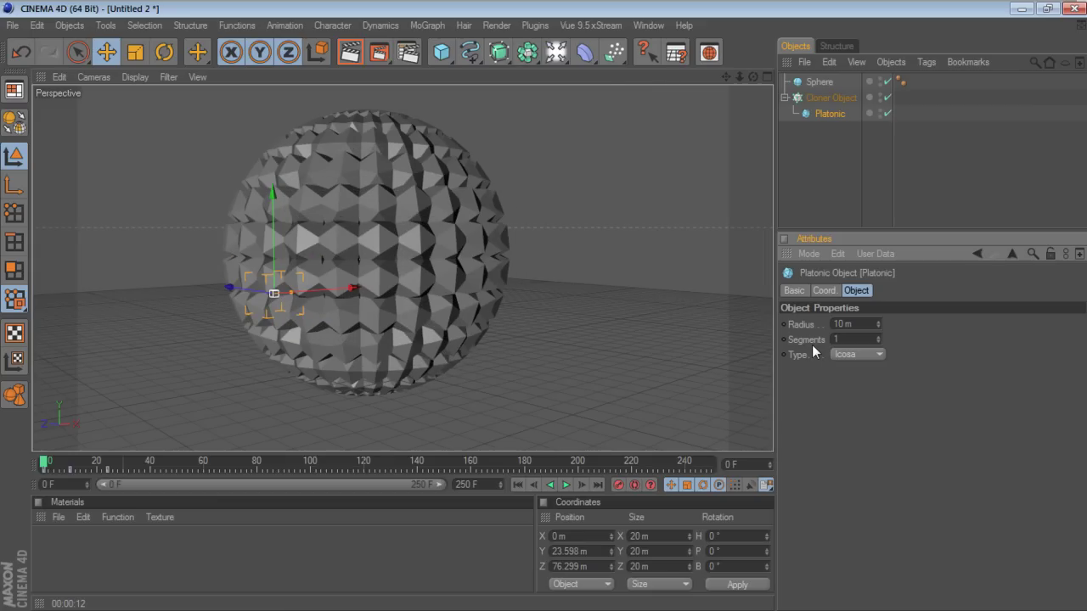
left_click(856, 324)
type("8")
key("Return")
left_click_drag(752, 77, 361, 64)
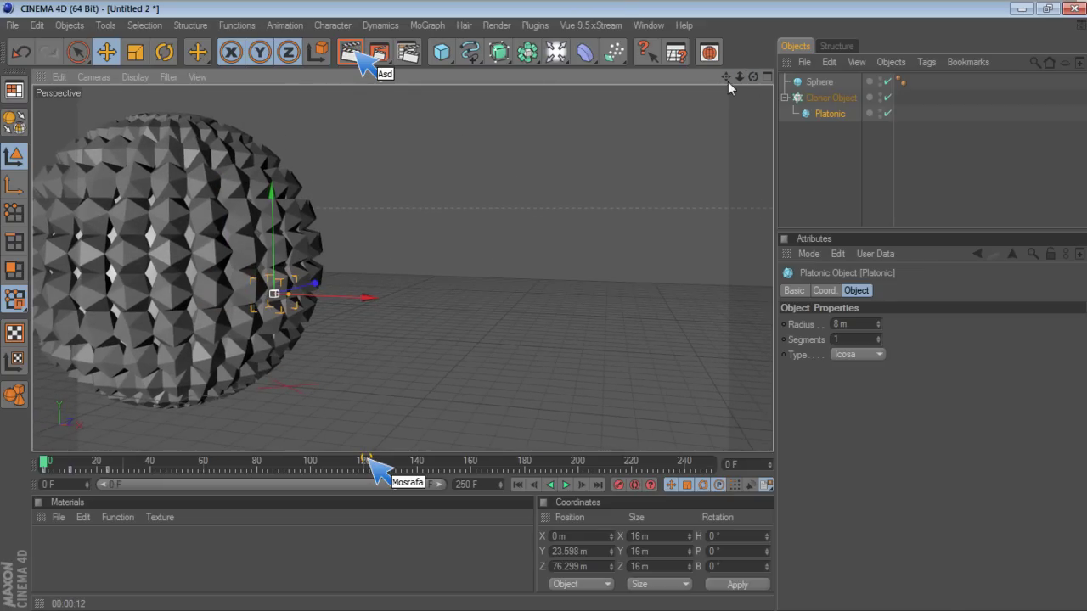
mouse_move(361, 63)
left_mouse_down()
mouse_move(371, 465)
mouse_move(553, 392)
left_mouse_up()
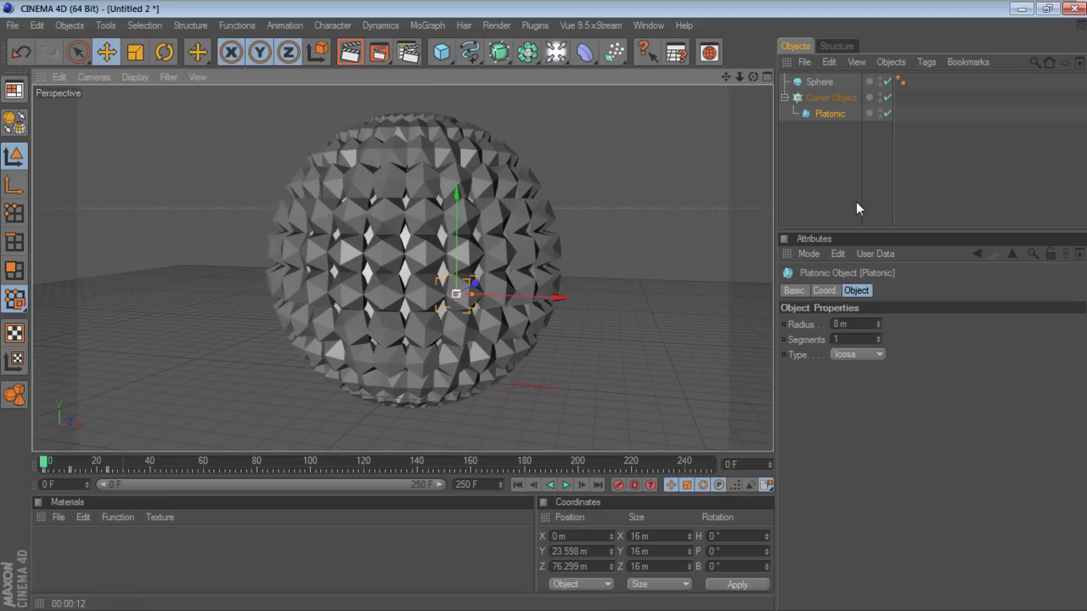
Turn the Sphere's editor-visibility dot red to hide it, then reselect the Cloner Object
left_click(818, 83)
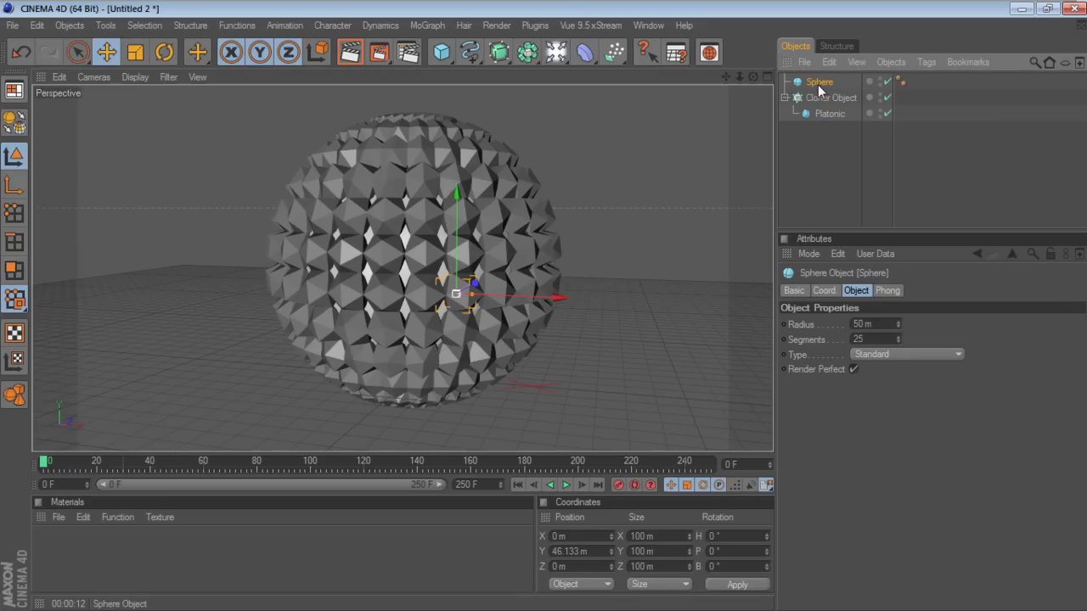
left_click(880, 81)
left_click(880, 80)
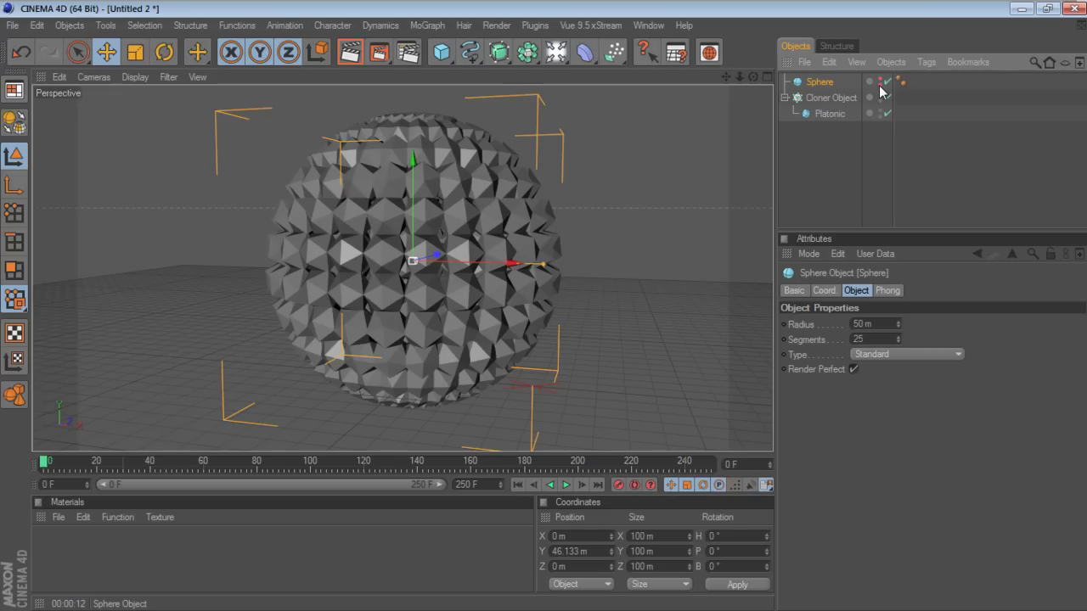
left_click_drag(753, 76, 832, 176)
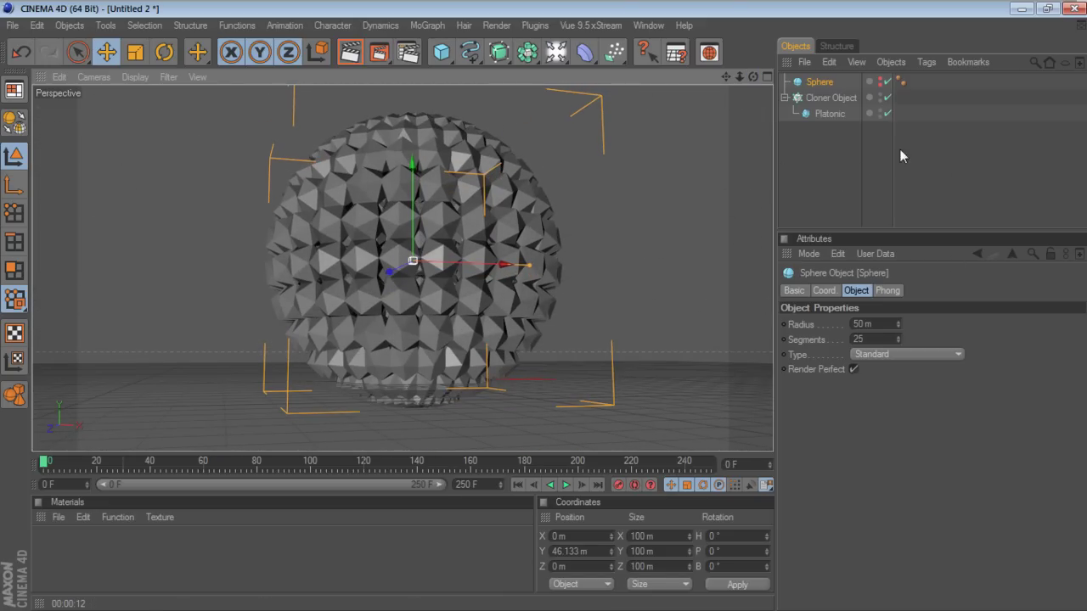
left_click(838, 102)
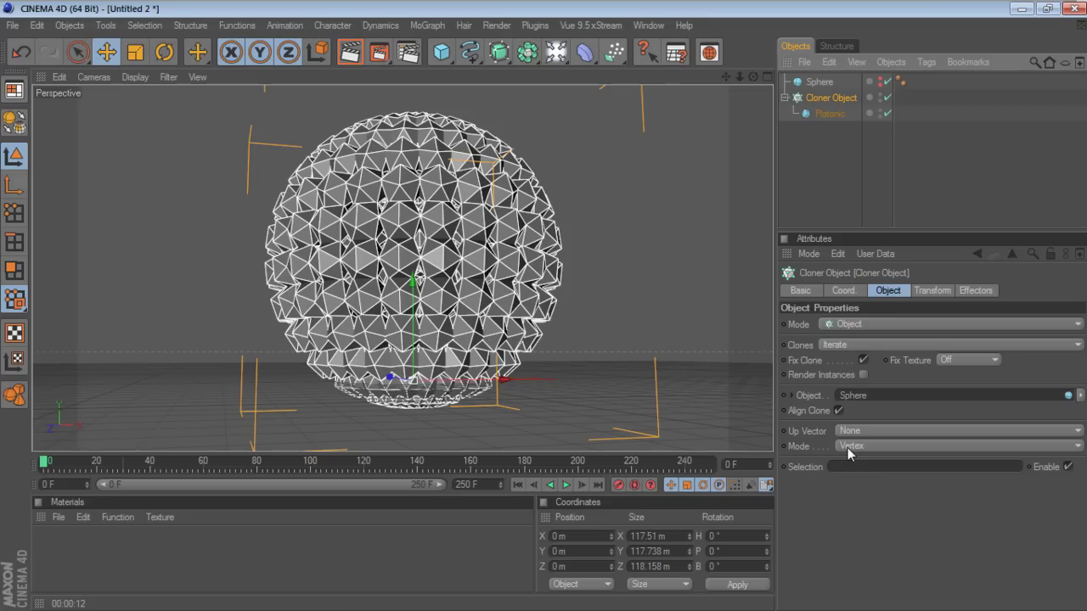
Change the Sphere's Segments from 25 to 15 and view the clones from the side
left_click(817, 82)
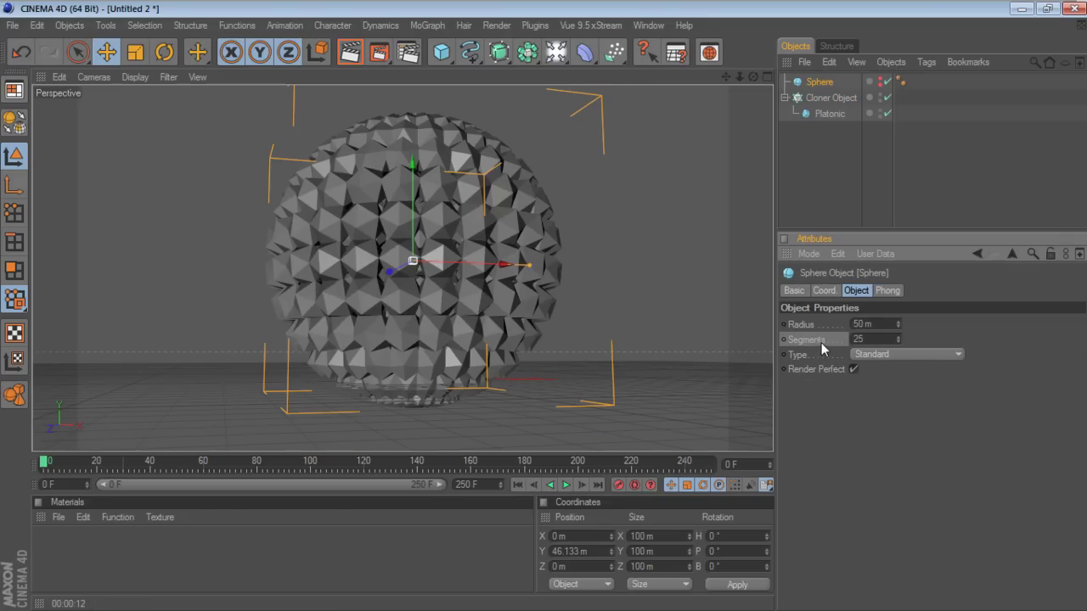
left_click(874, 339)
left_click_drag(875, 340, 828, 348)
type("15")
key("Return")
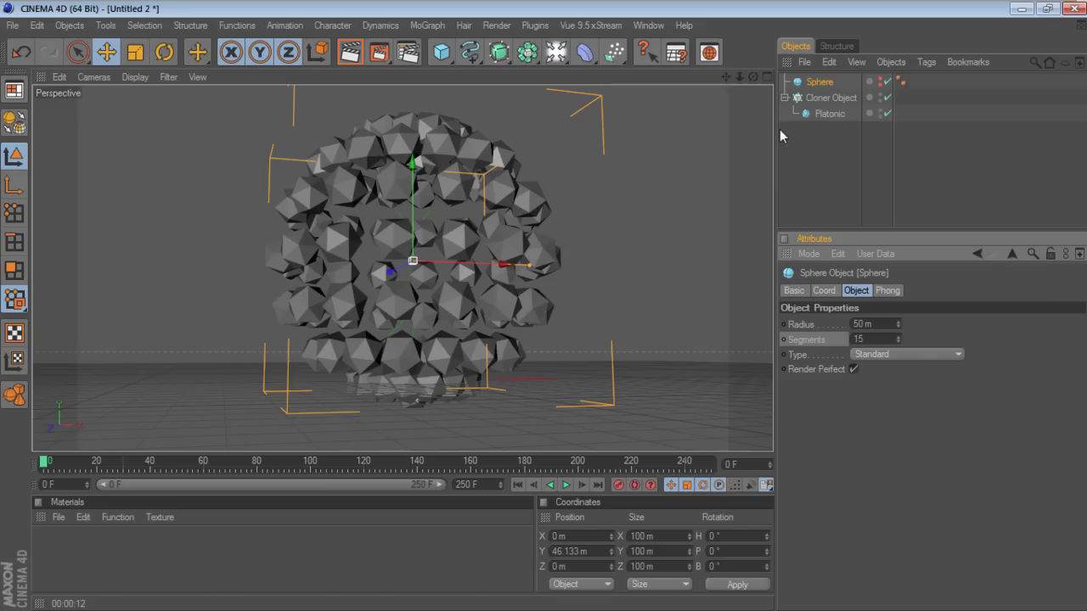
left_click_drag(753, 79, 753, 79)
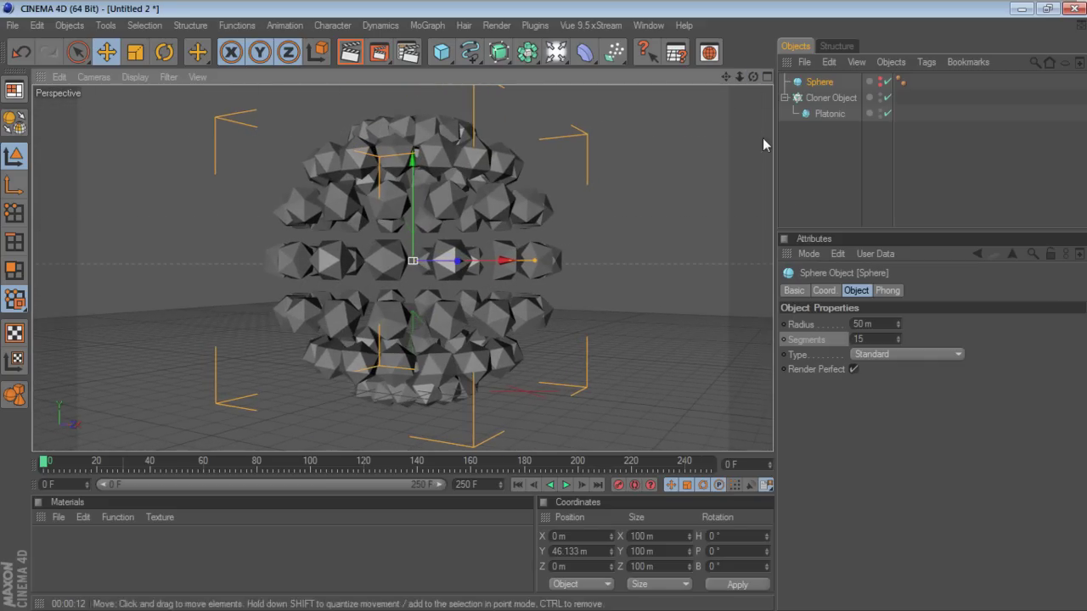
left_click(824, 148)
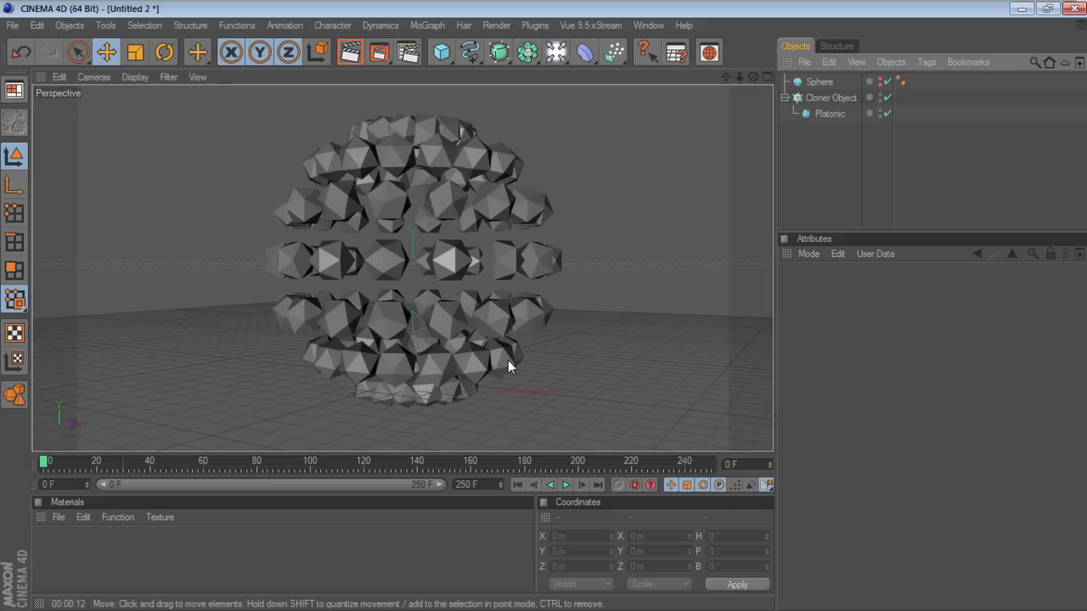
left_click(565, 484)
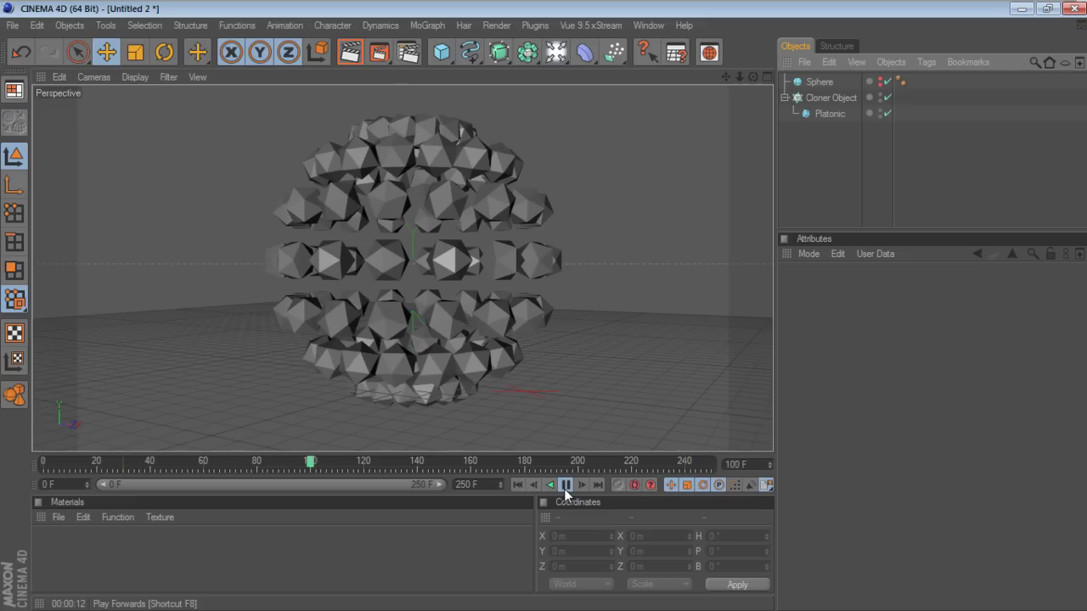
left_click(565, 484)
left_click(516, 484)
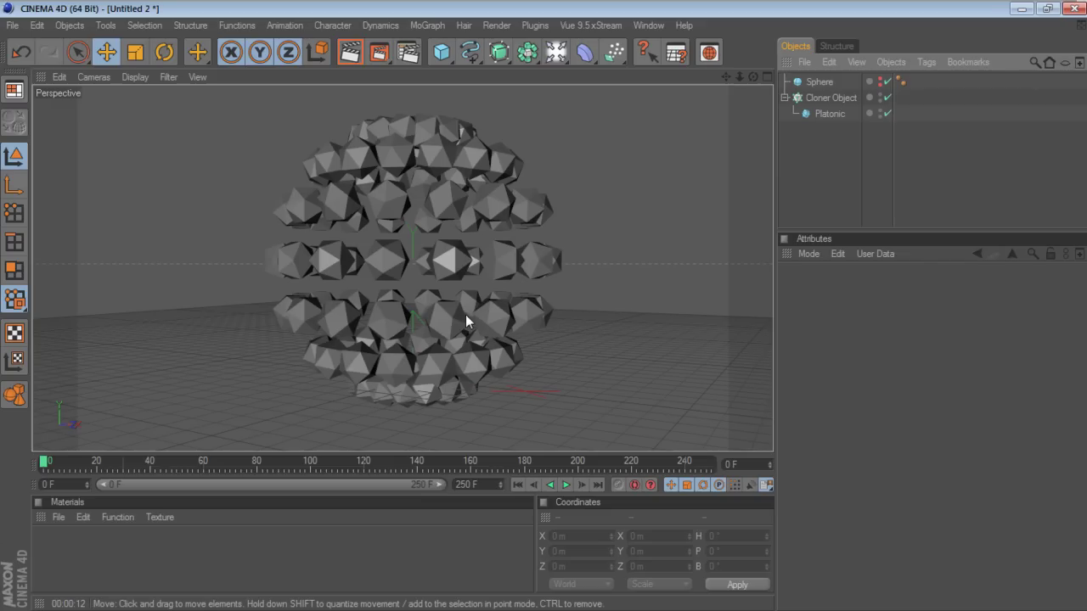
left_click(455, 272)
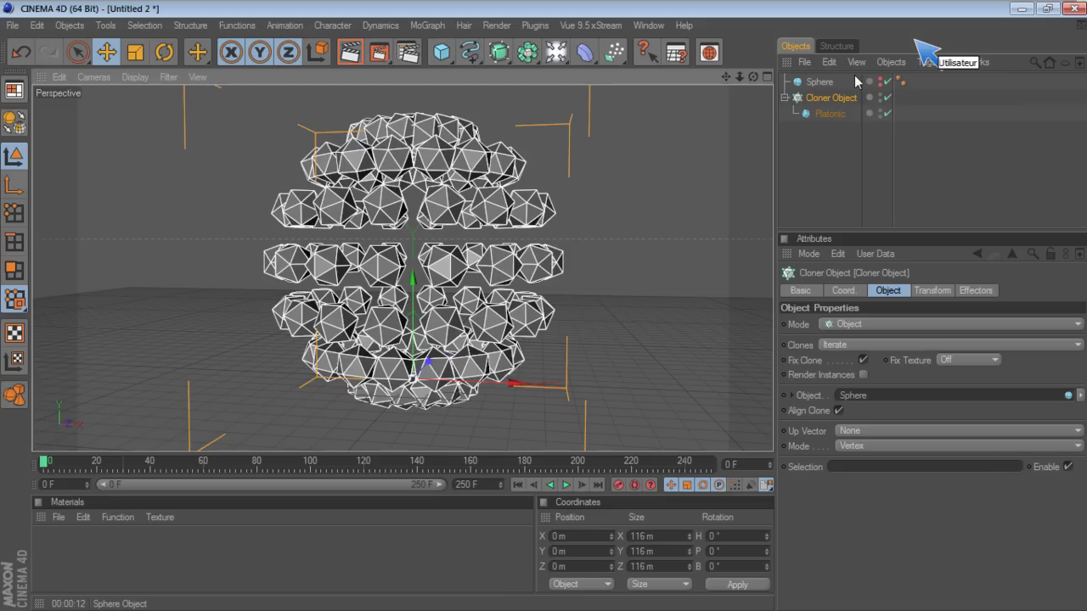
Lift the cloned sphere along Y to 16.508 m, then bring up the MoGraph menu
left_click_drag(754, 79, 753, 80)
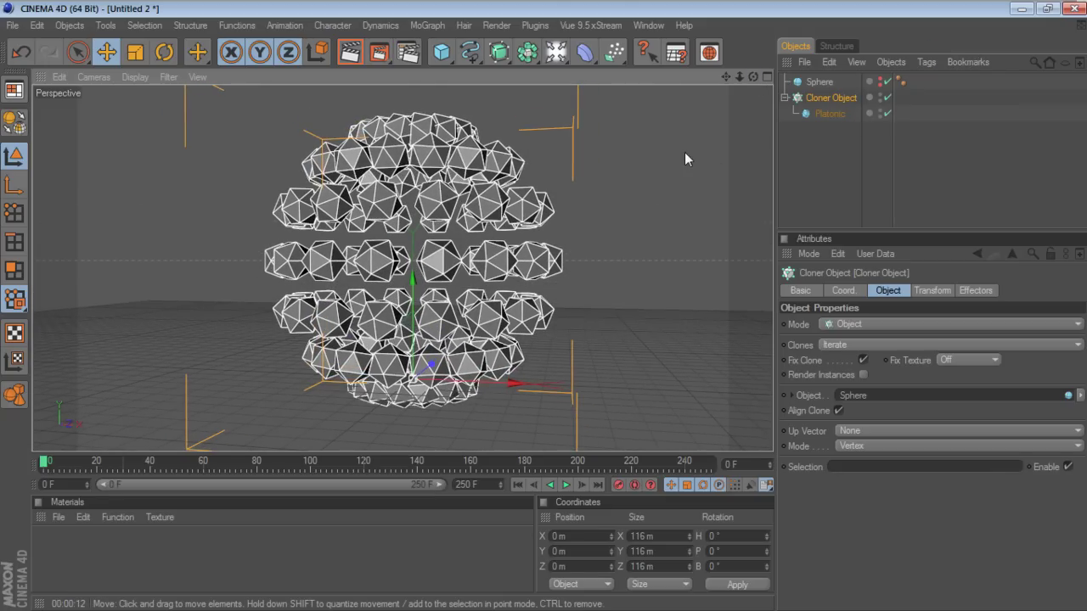
scroll(602, 182, "down", 2)
scroll(600, 184, "down", 1)
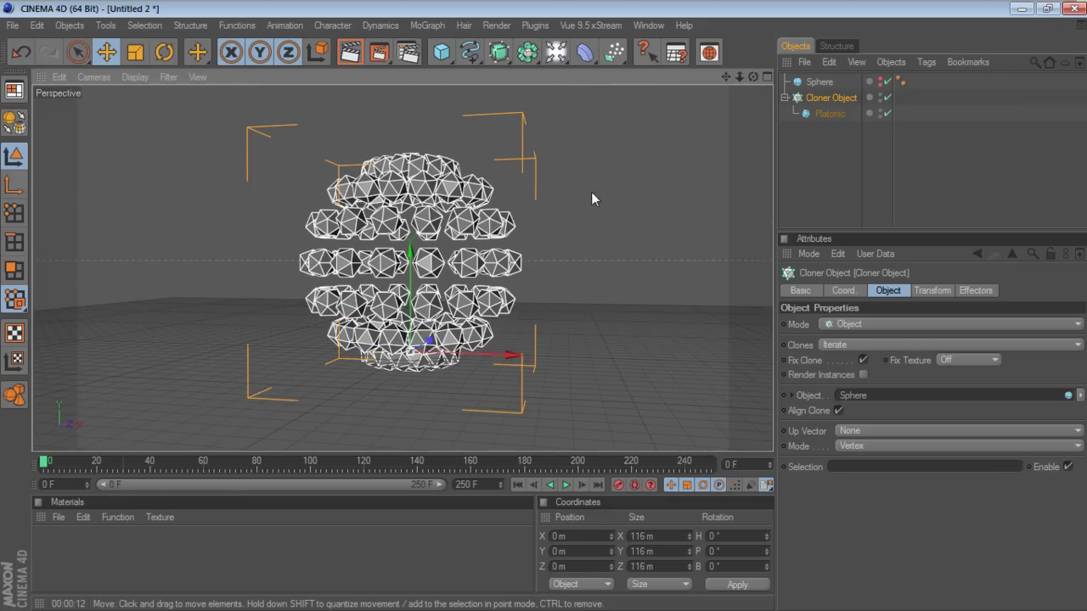
mouse_move(410, 264)
left_mouse_down()
mouse_move(411, 241)
mouse_move(804, 161)
left_mouse_up()
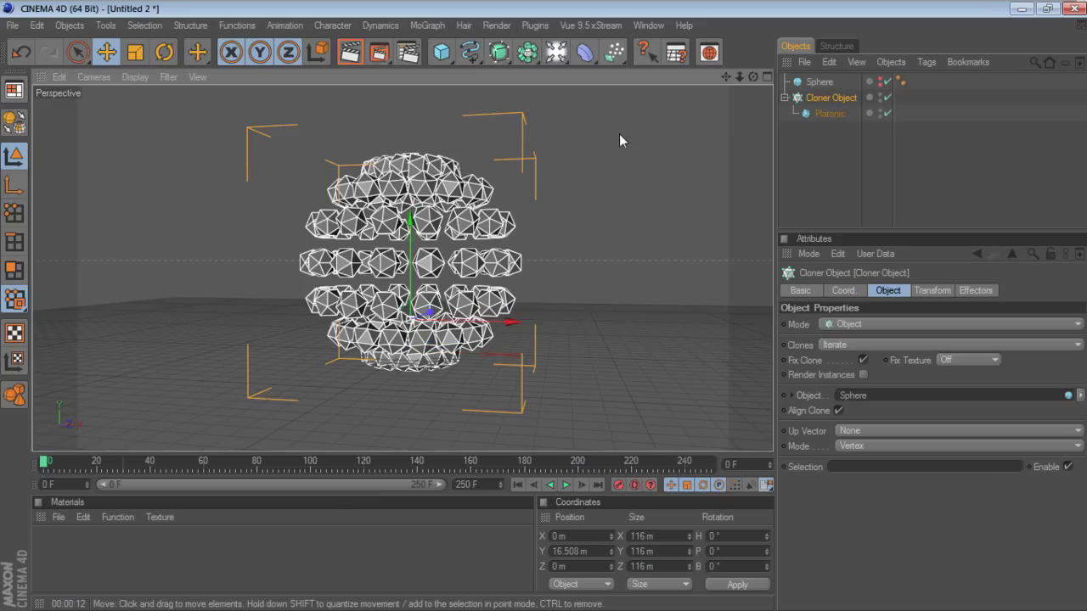
left_click(429, 25)
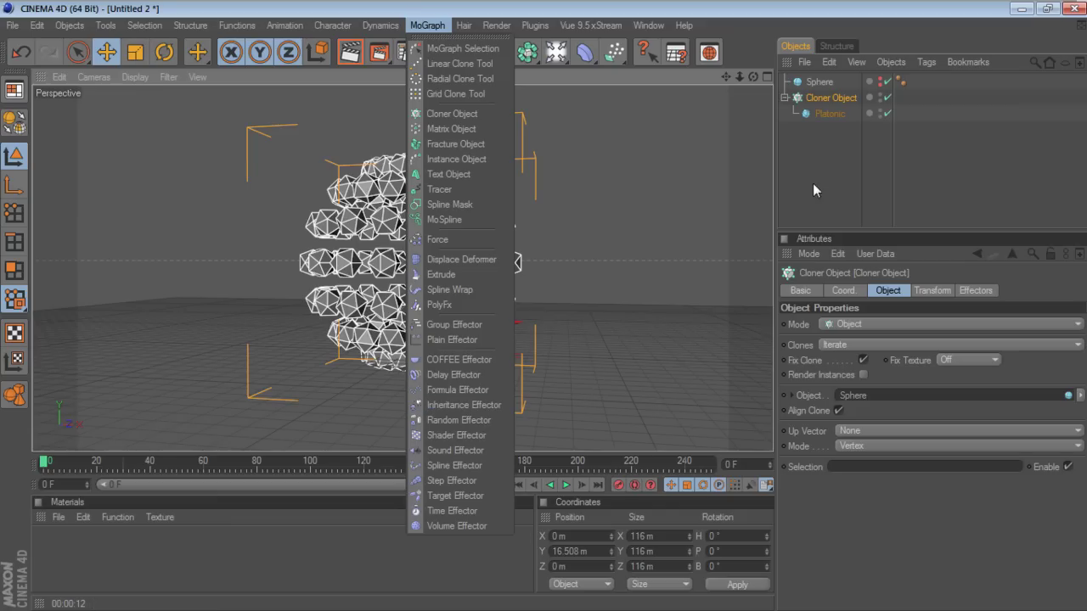
Deselect the Cloner and add an Inheritance Effector from the MoGraph menu
left_click(825, 100)
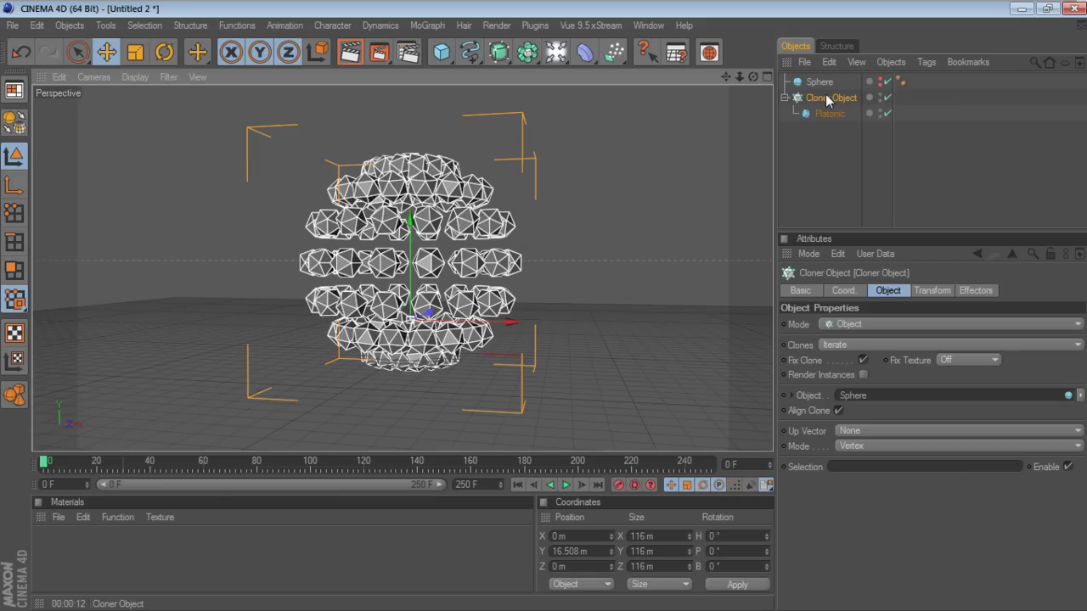
left_click(427, 25)
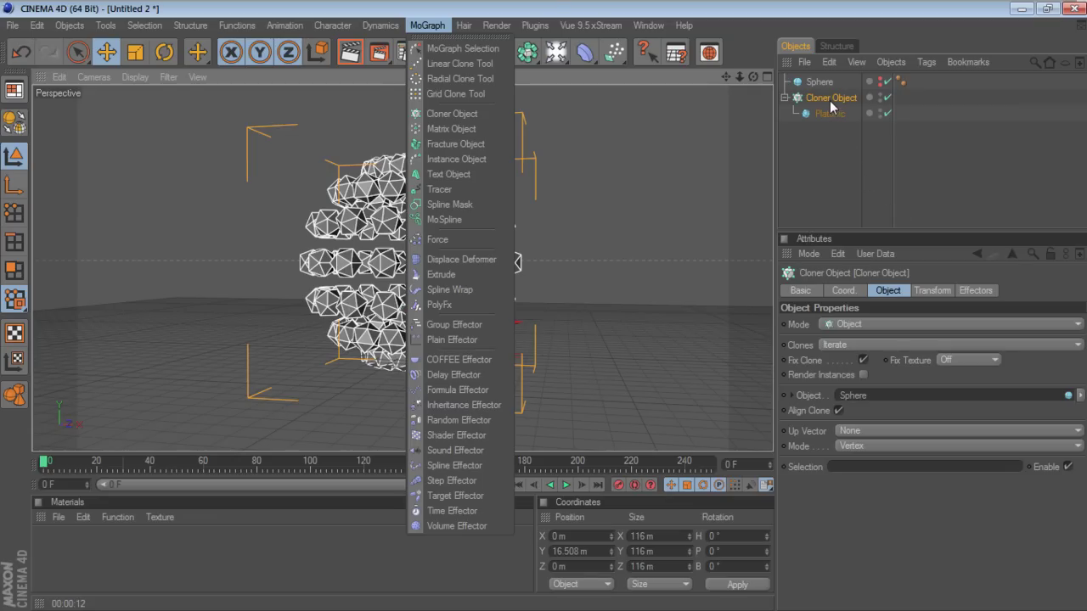
left_click(830, 155)
left_click(831, 124)
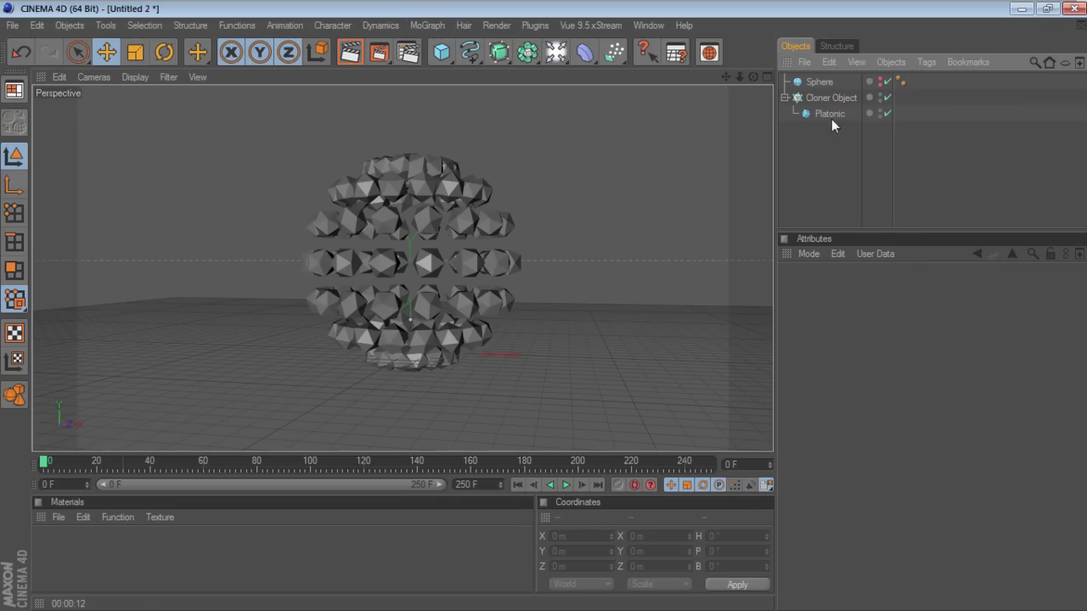
left_click(421, 24)
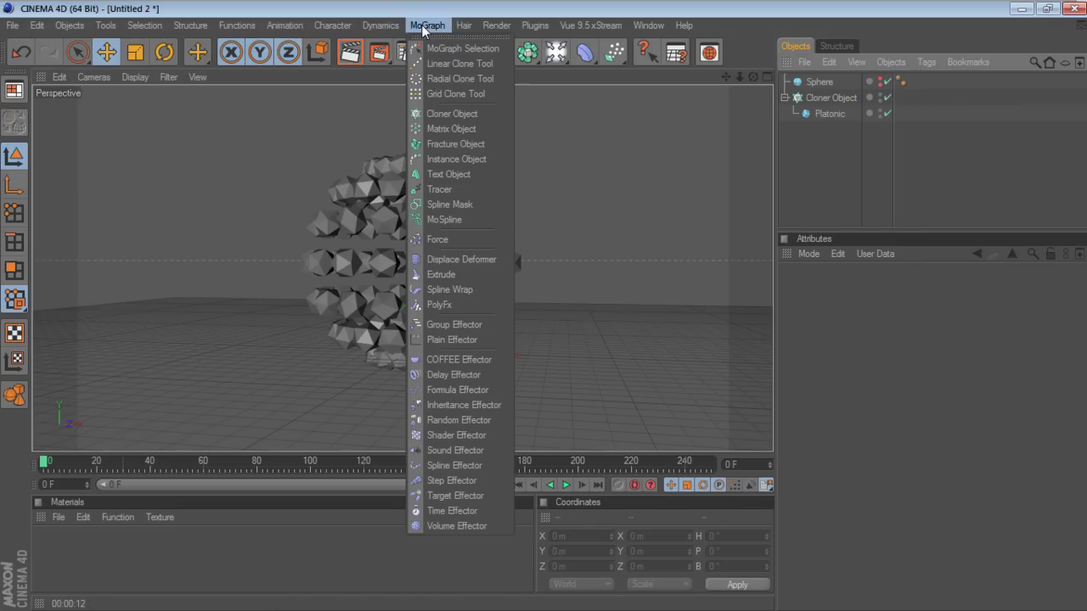
left_click(486, 406)
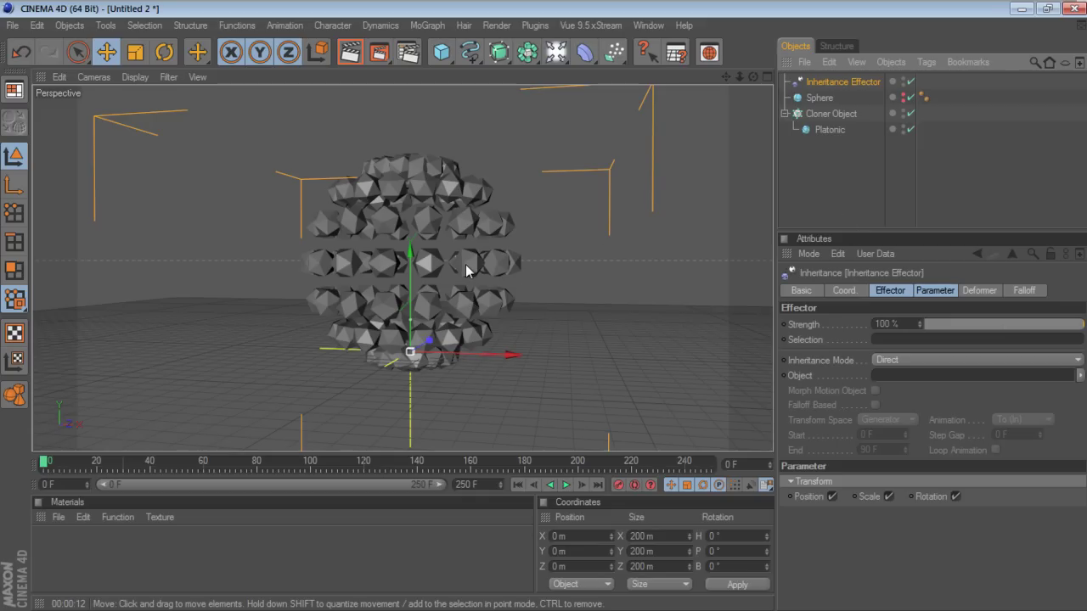
Add the Inheritance Effector to the Cloner Object's Effectors list
left_click(831, 115)
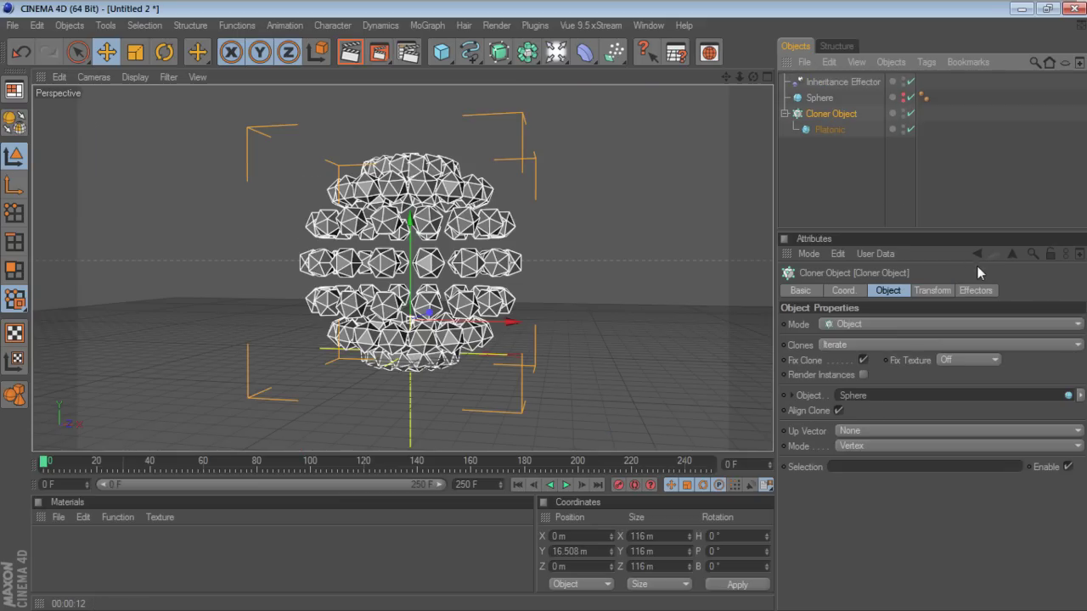
left_click(983, 291)
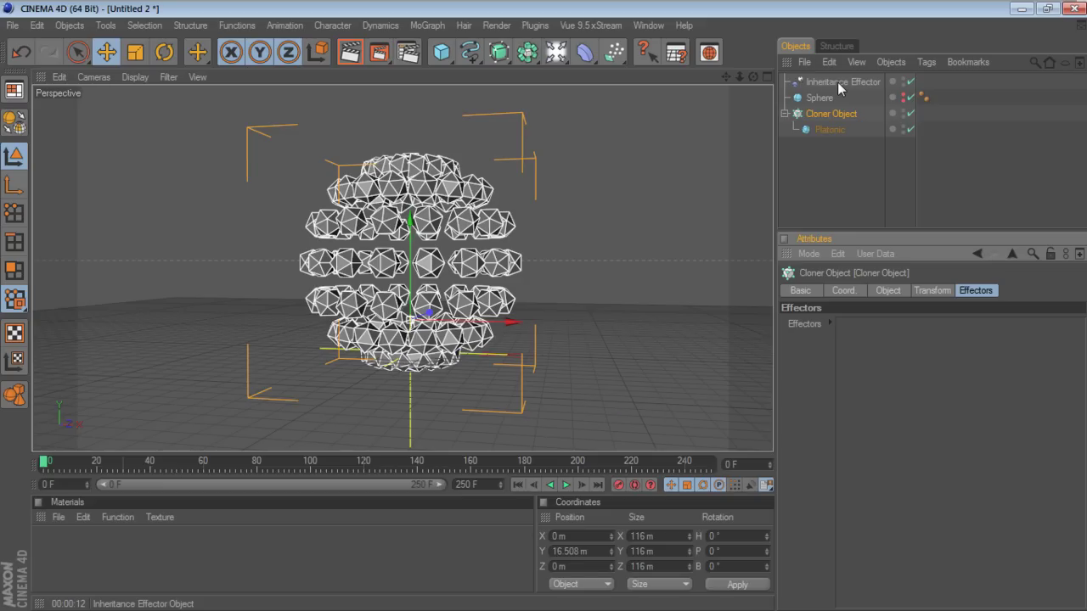
left_click_drag(837, 82, 882, 360)
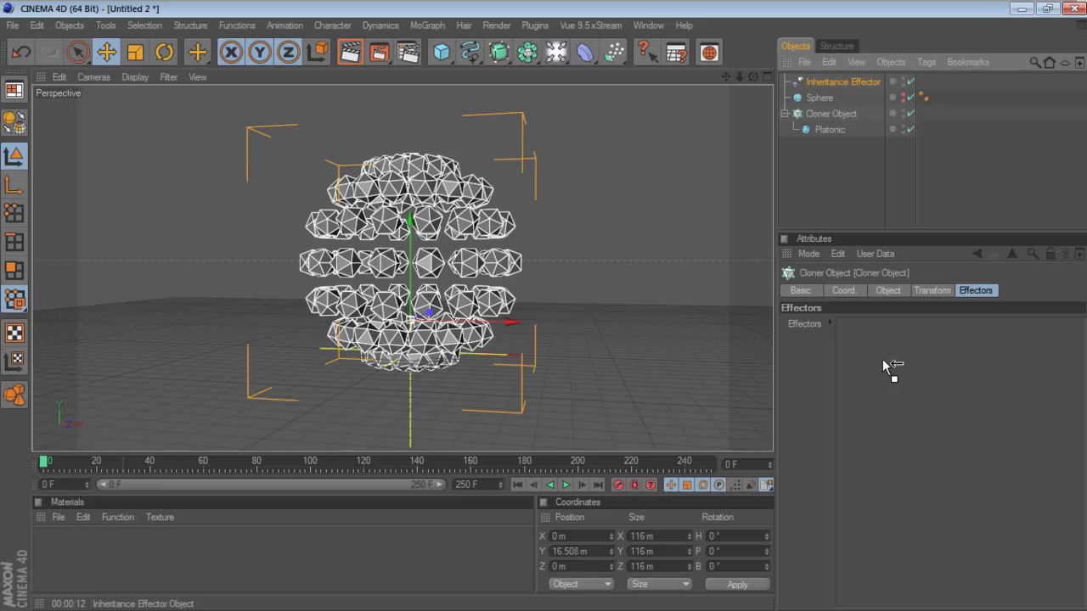
left_click_drag(883, 364, 883, 365)
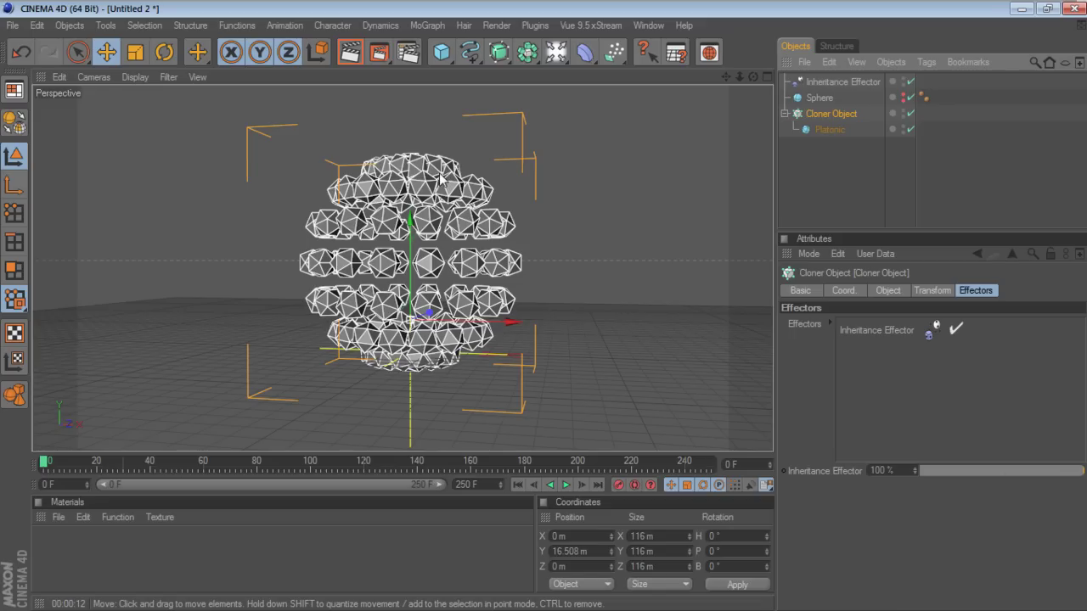
left_click(874, 328)
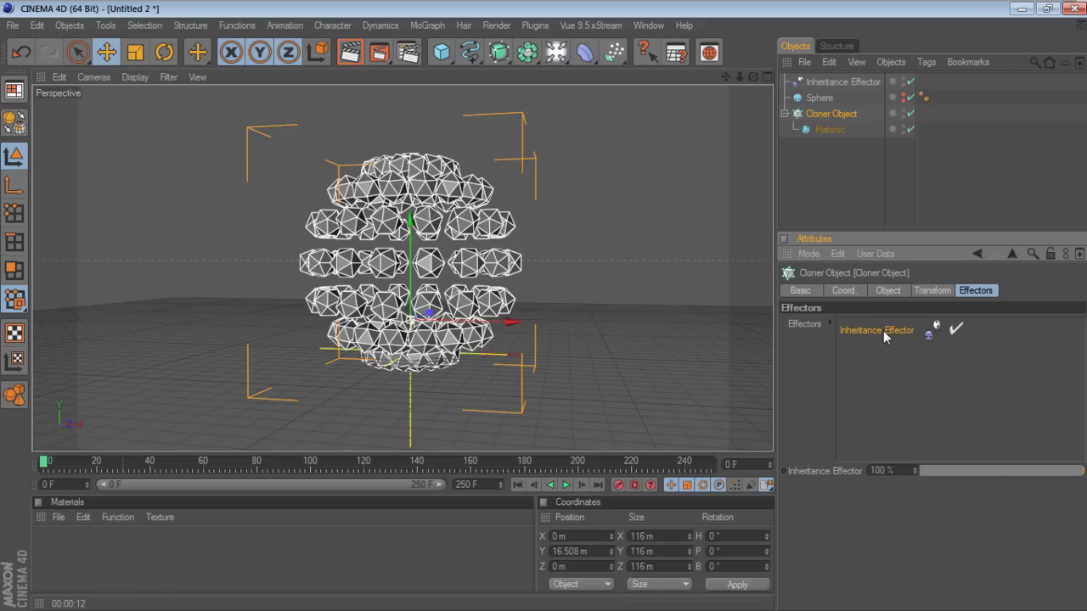
Preview and rewind the animation, then show the Inheritance Effector's Effector settings
left_click(566, 484)
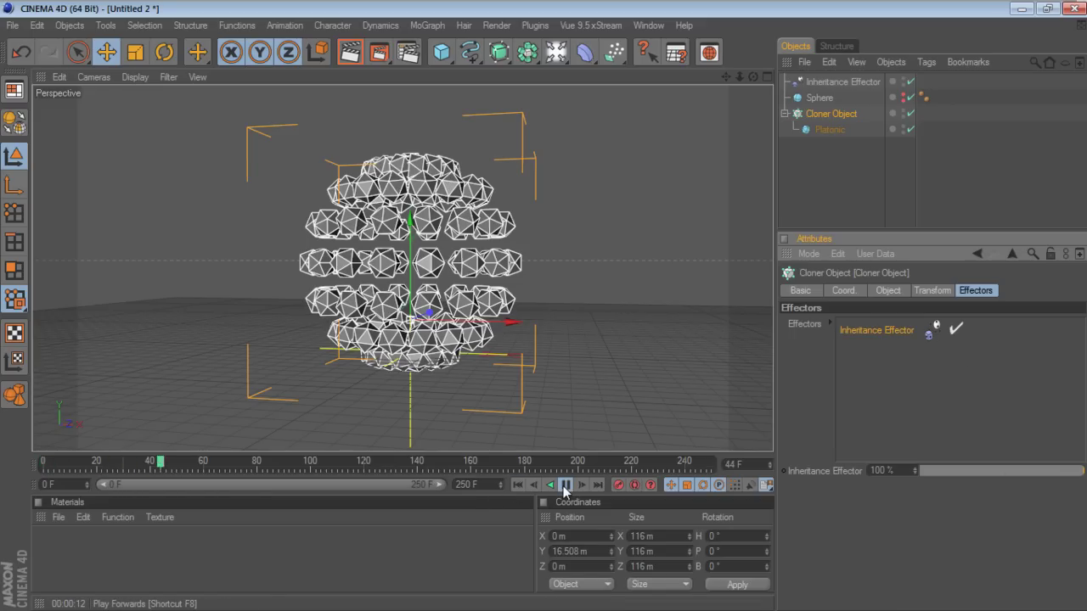
left_click(564, 486)
left_click(519, 485)
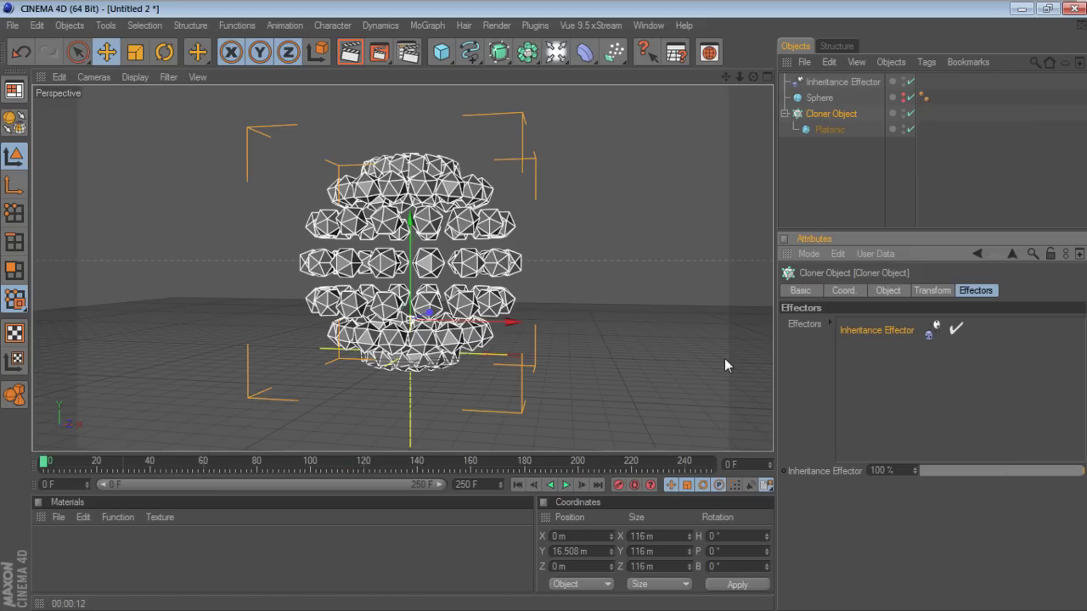
left_click(825, 85)
left_click(890, 289)
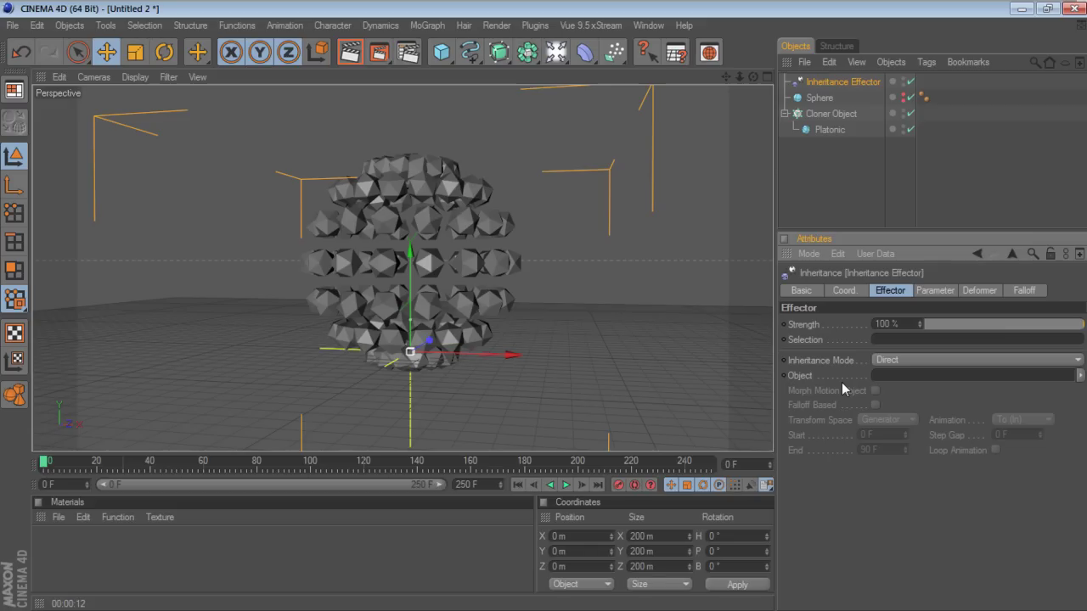
Put the Platonic in the Inheritance Effector's Object field and preview the clone motion repeatedly
left_click_drag(830, 130, 889, 377)
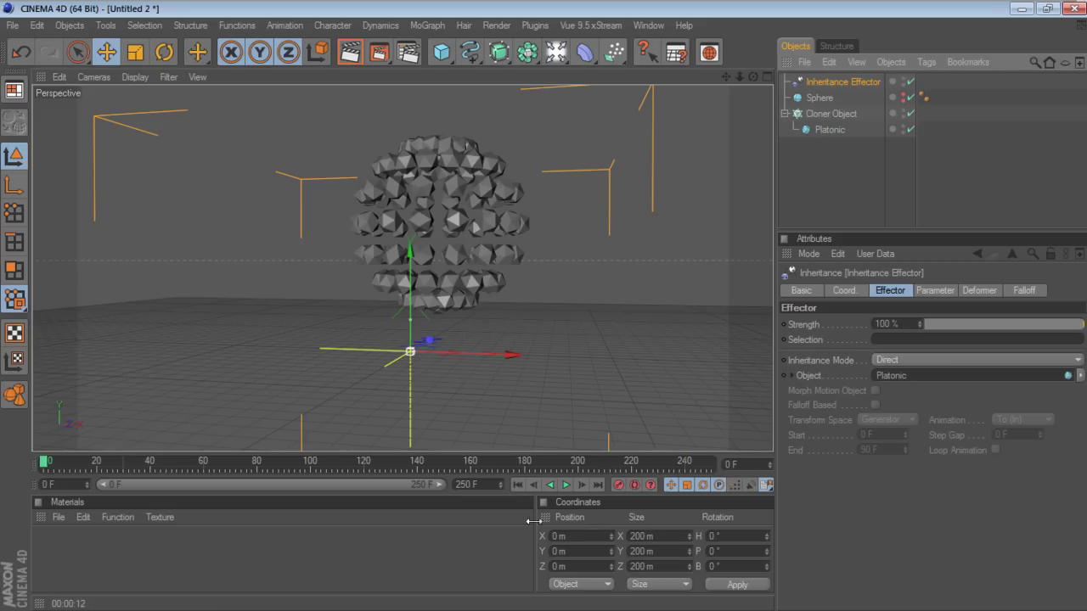
left_click(566, 486)
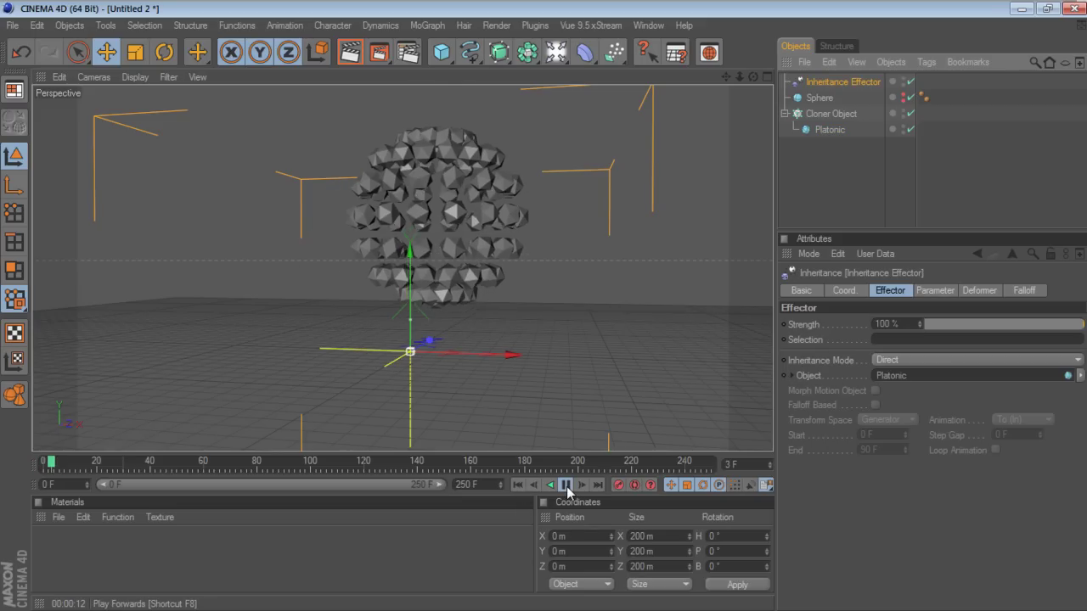
left_click(566, 485)
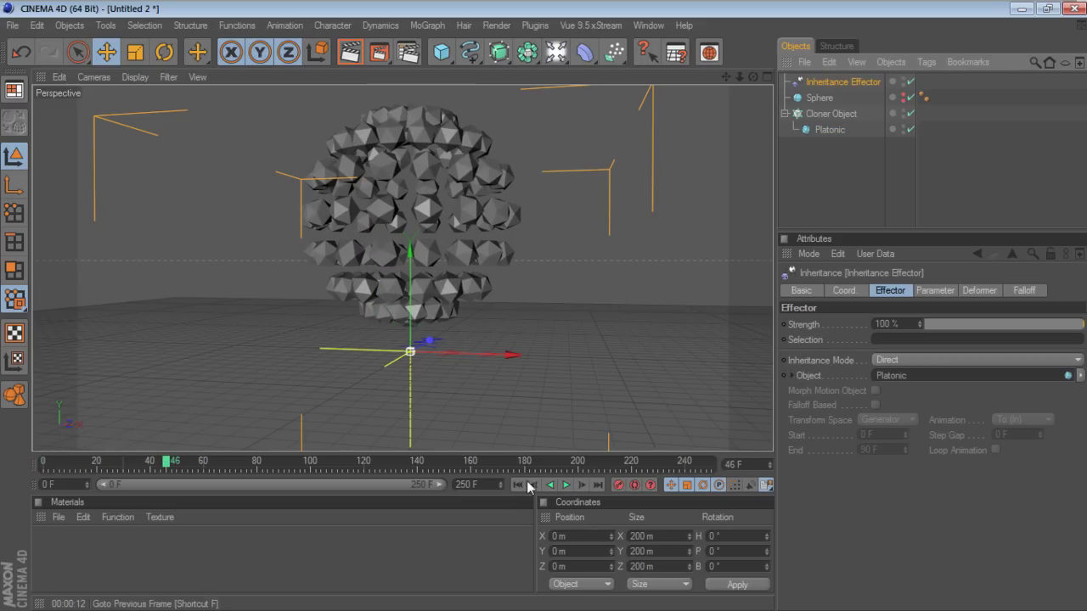
key("shift+f")
left_click(566, 485)
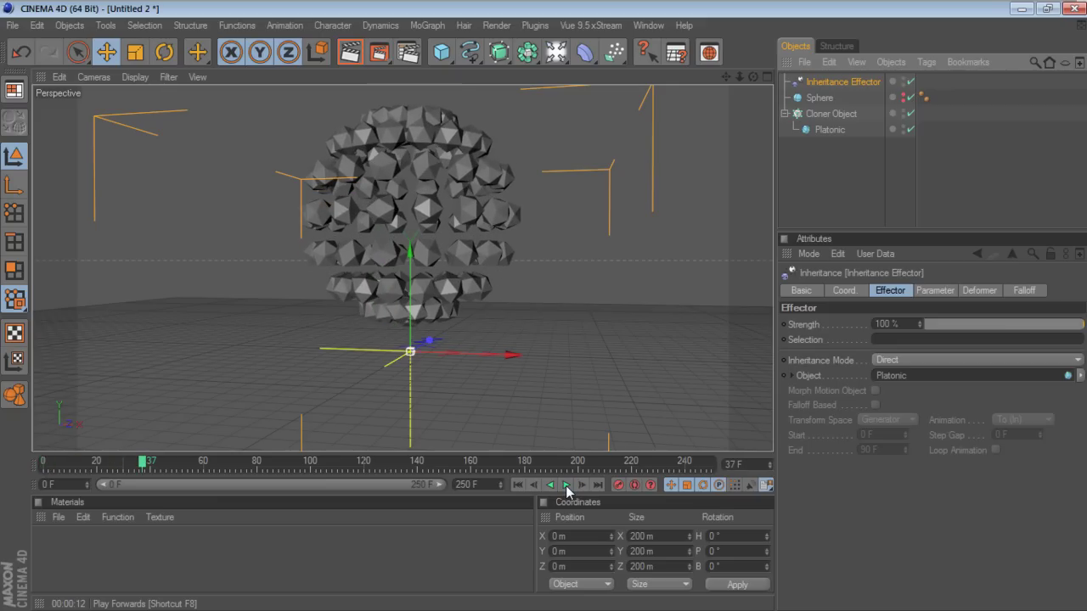
left_click(566, 486)
left_click(517, 483)
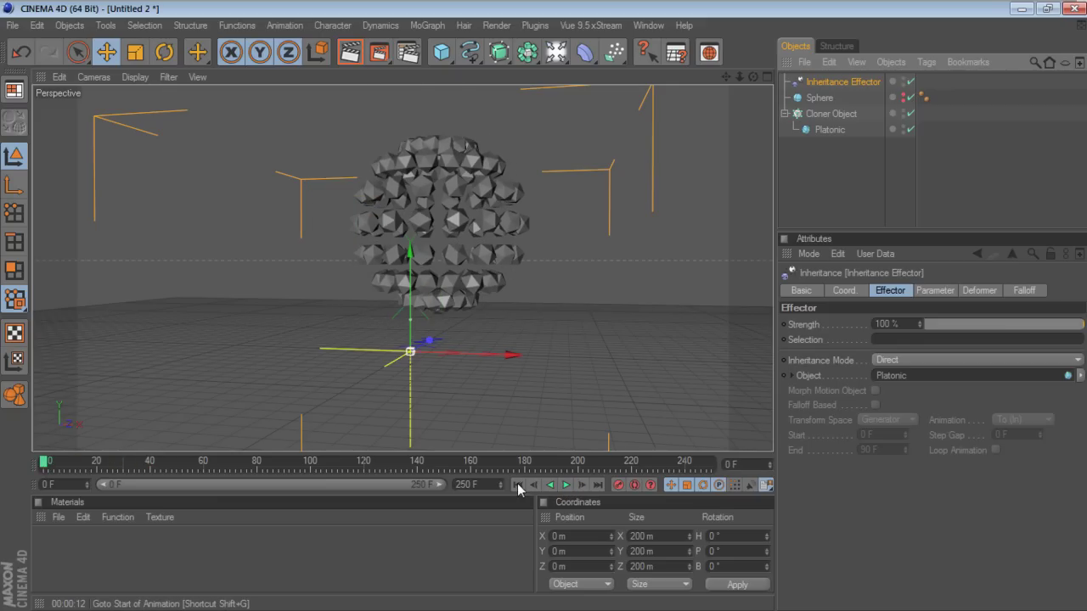
left_click(566, 485)
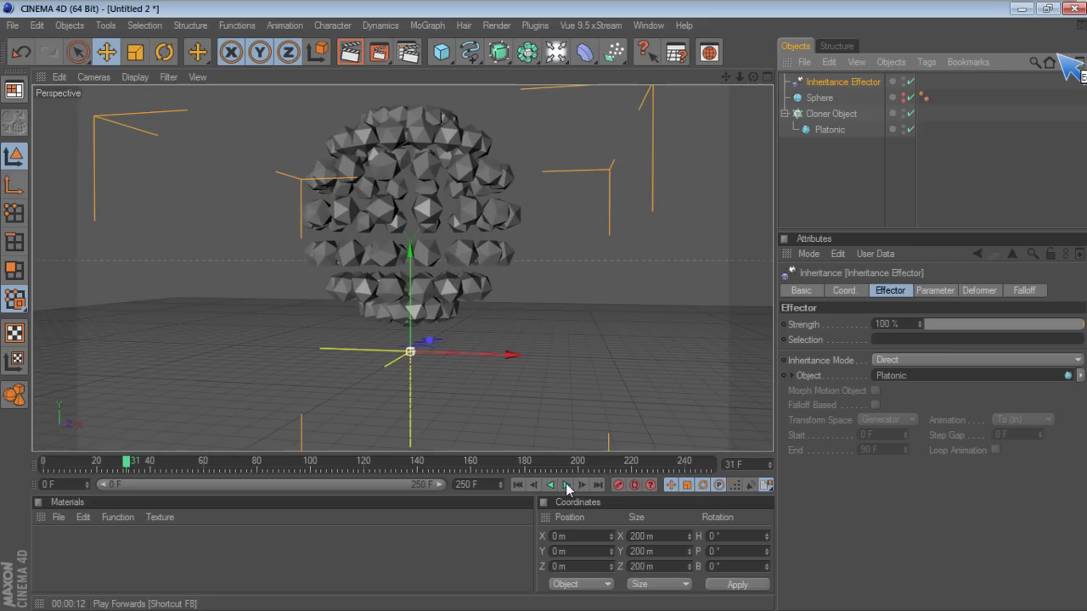
left_click(566, 486)
left_click(517, 484)
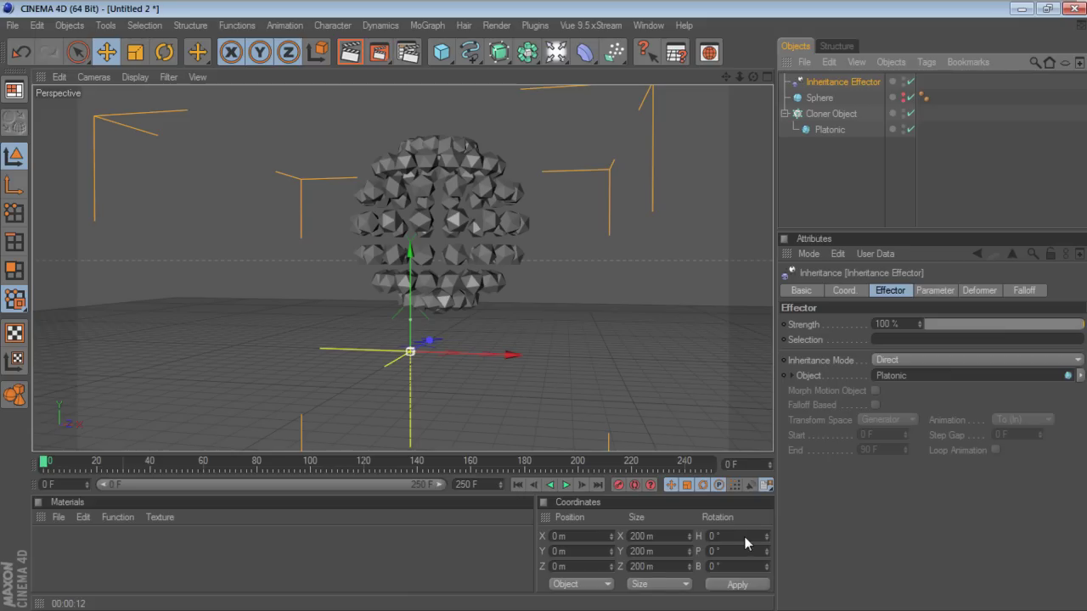
Preview the Direct-mode playback and look over the inheritance mode choices
left_click(565, 485)
left_click(517, 485)
left_click(910, 364)
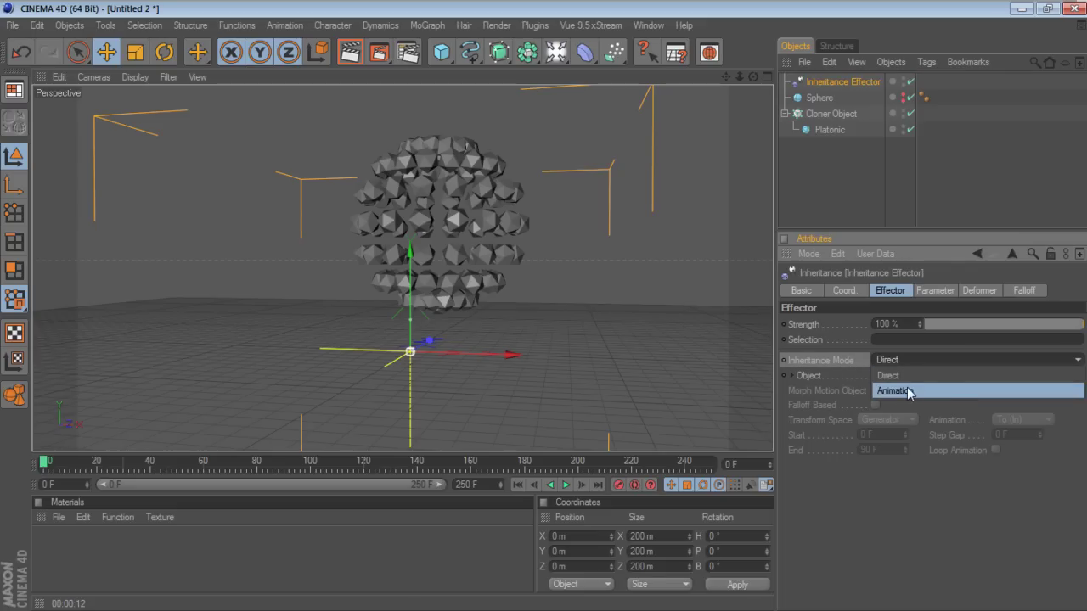
left_click(910, 375)
left_click(566, 485)
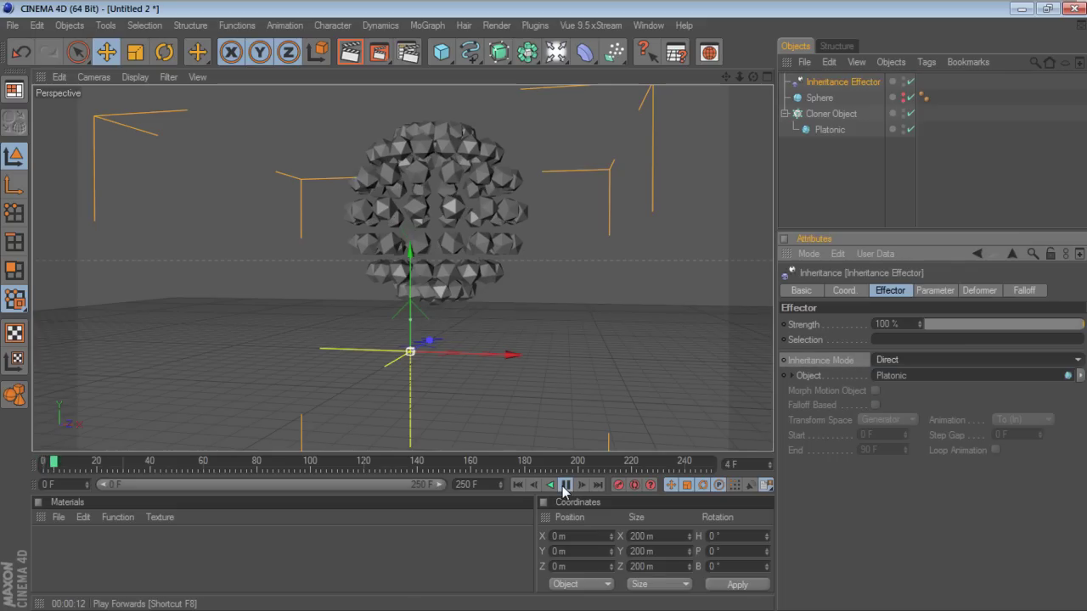
left_click(566, 485)
left_click(517, 484)
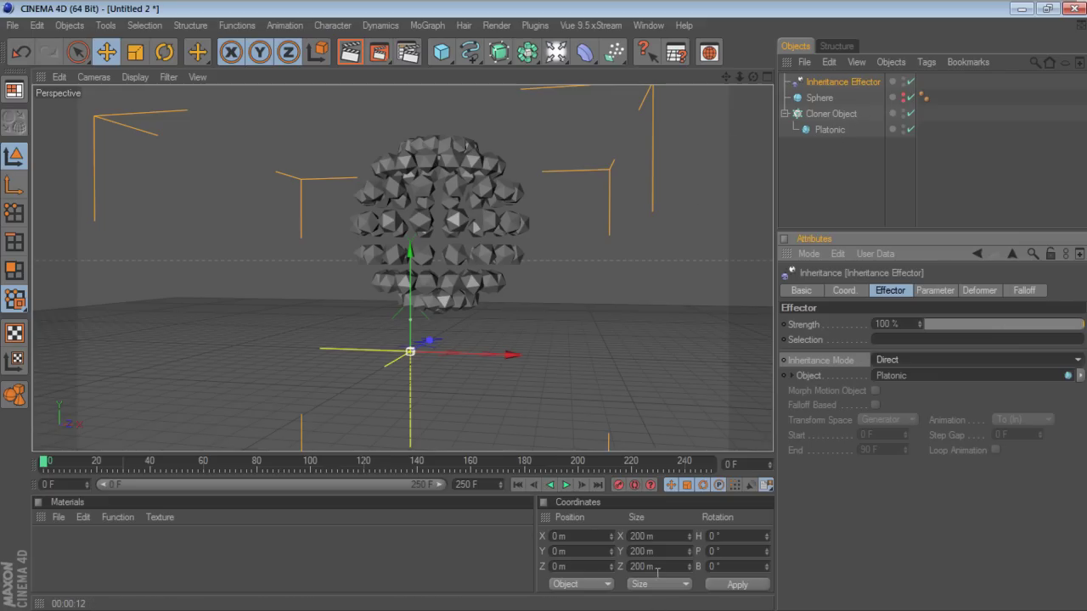
Switch the Inheritance Mode to Animation and preview the 0–90 F clone motion
left_click(905, 358)
left_click(901, 389)
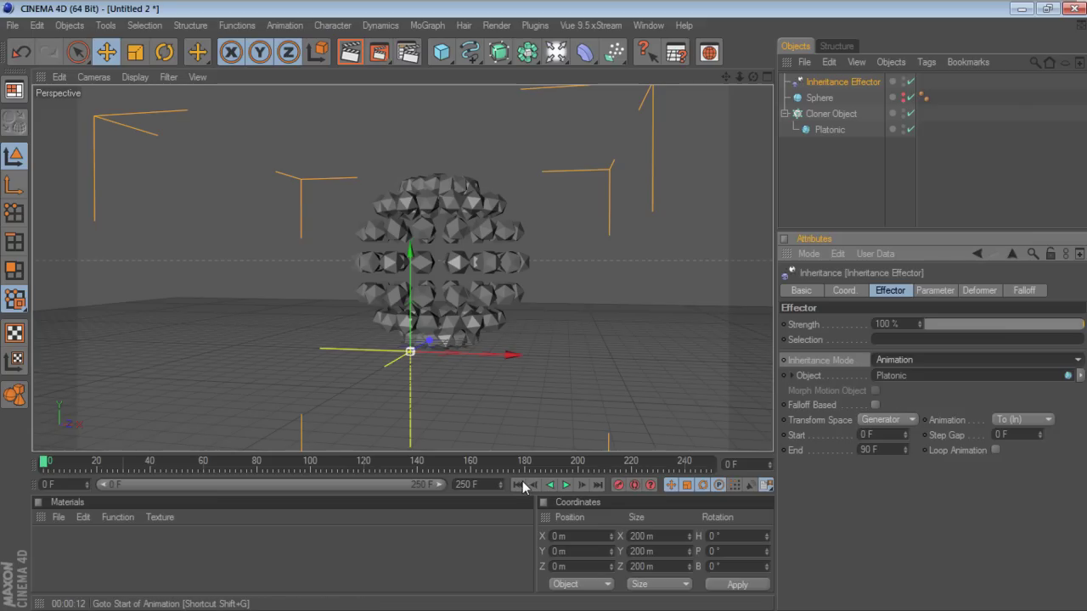
left_click(566, 484)
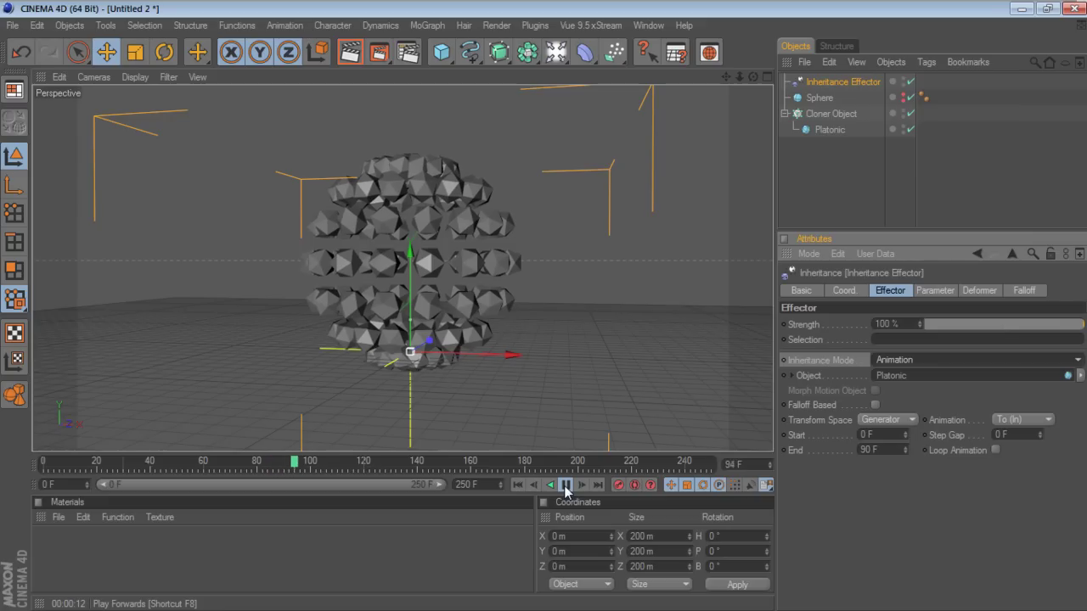
left_click(566, 486)
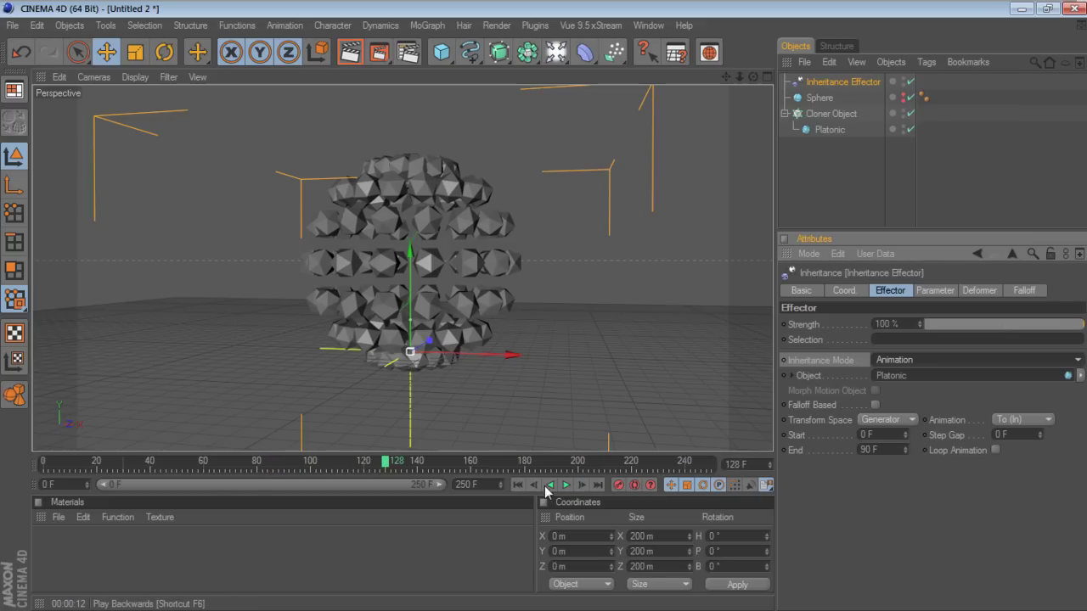
left_click(518, 486)
left_click(565, 485)
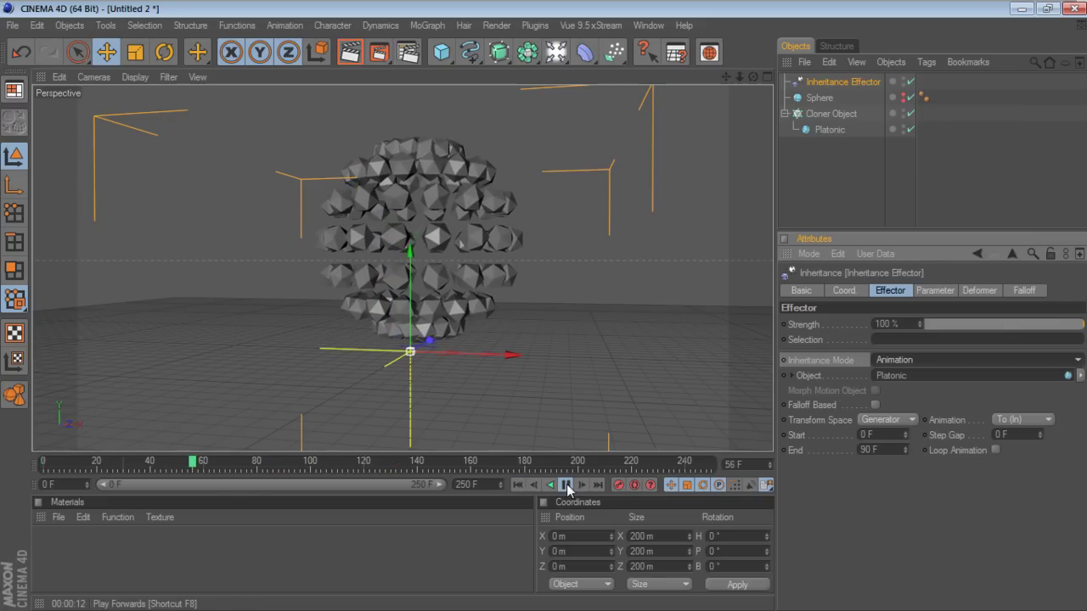
left_click(565, 485)
left_click(520, 485)
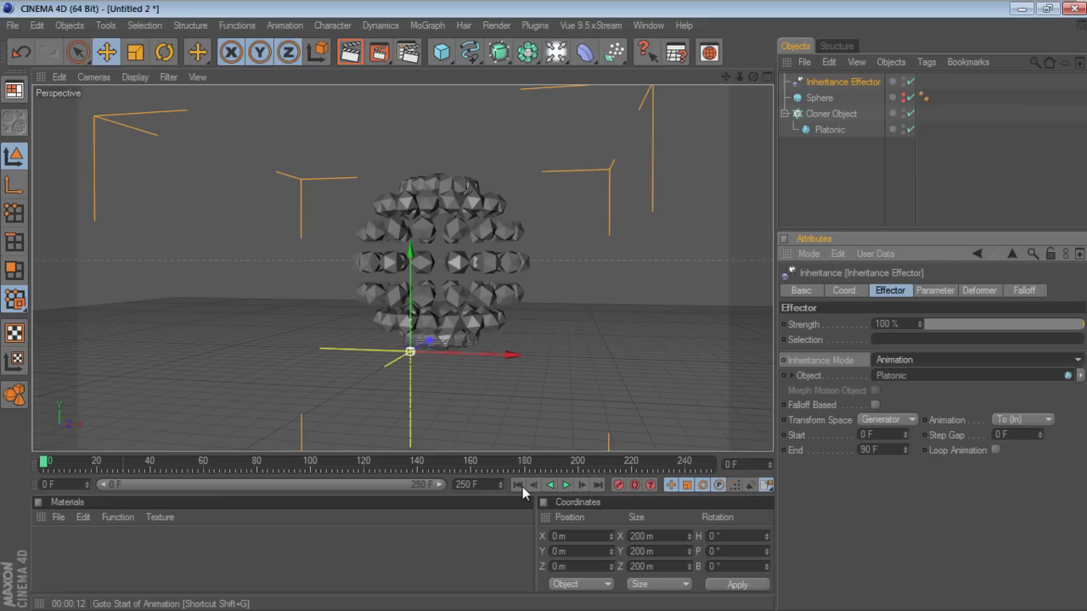
Play the current clone animation, scrub to frame 78, then rewind to frame 0
left_click(566, 484)
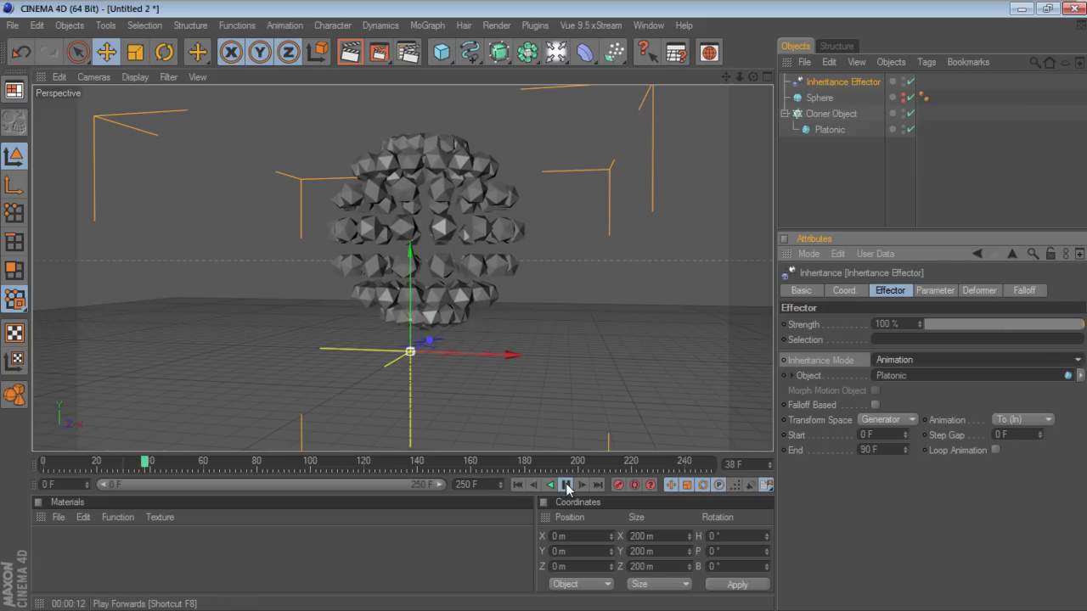
left_click(565, 485)
left_click_drag(224, 463, 285, 469)
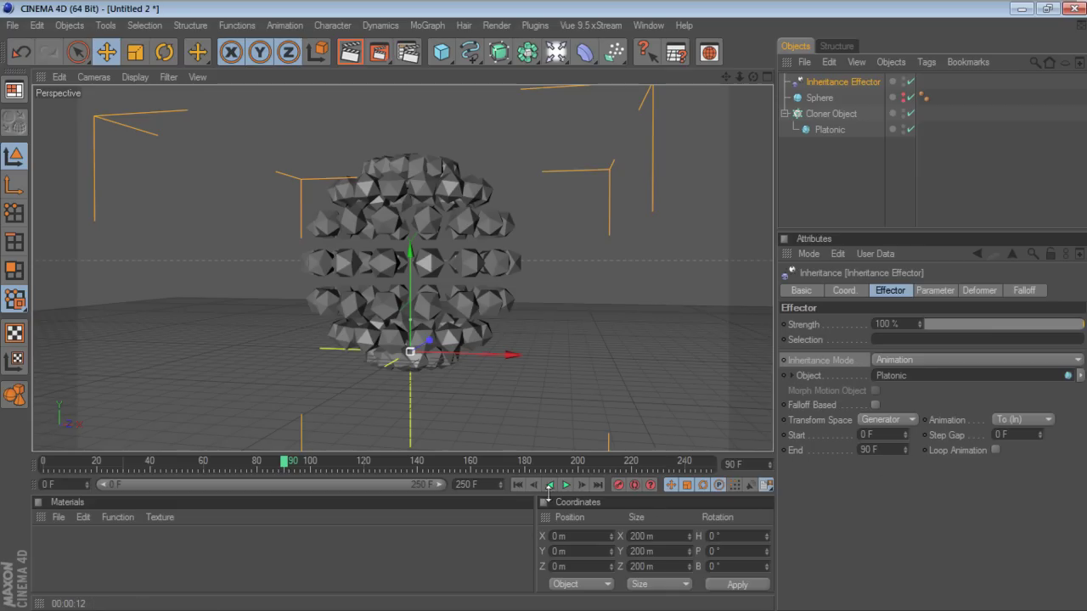
left_click(518, 485)
Set the Inheritance effector's End to 20 F and preview the shorter effect
left_click(807, 437)
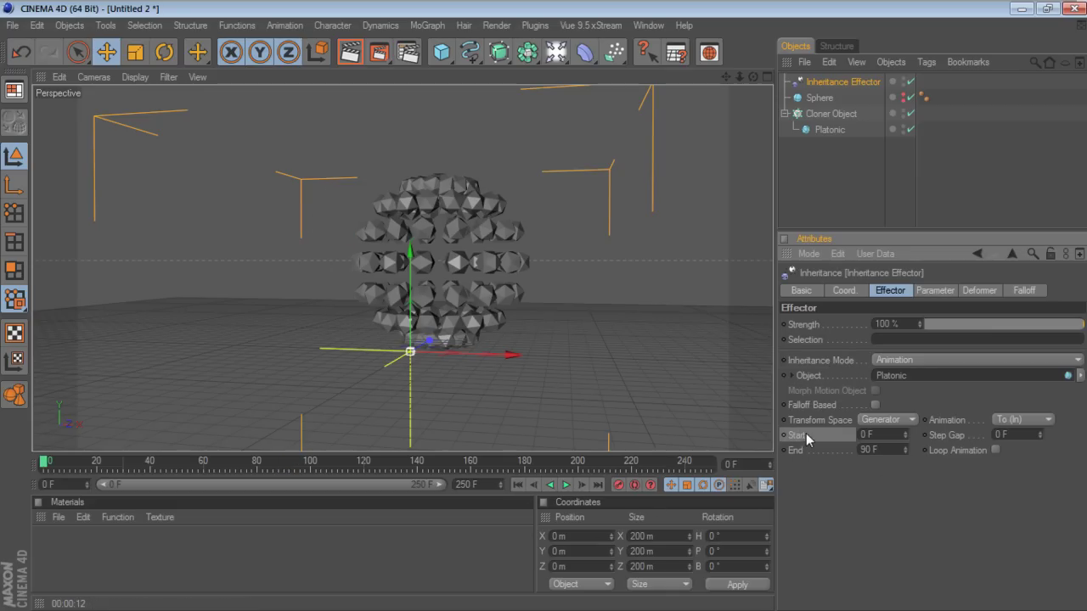
left_click(808, 448)
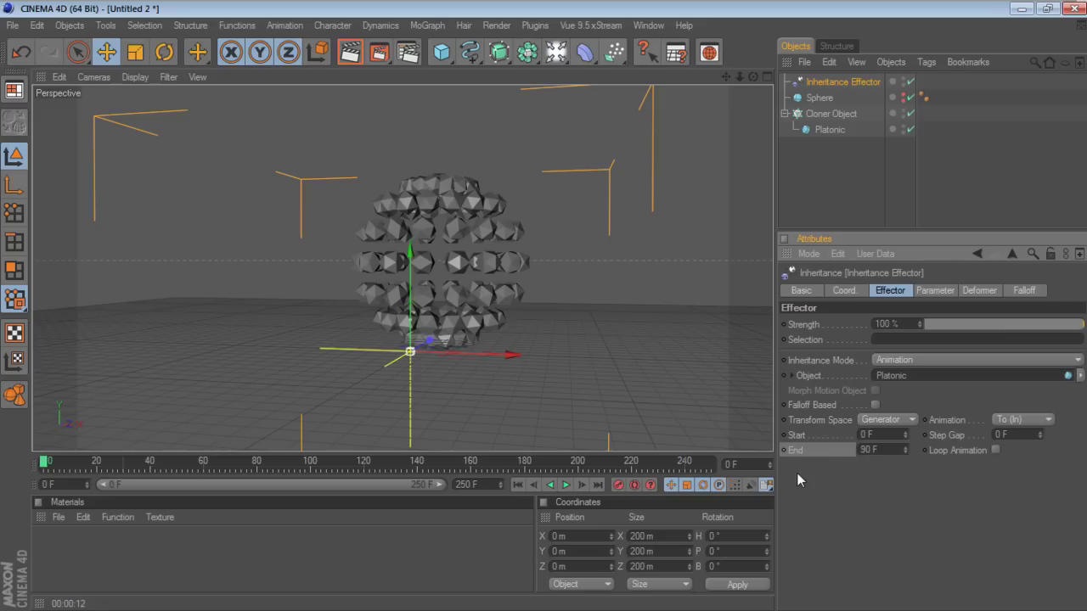
double_click(892, 452)
type("20")
key("Return")
left_click(565, 485)
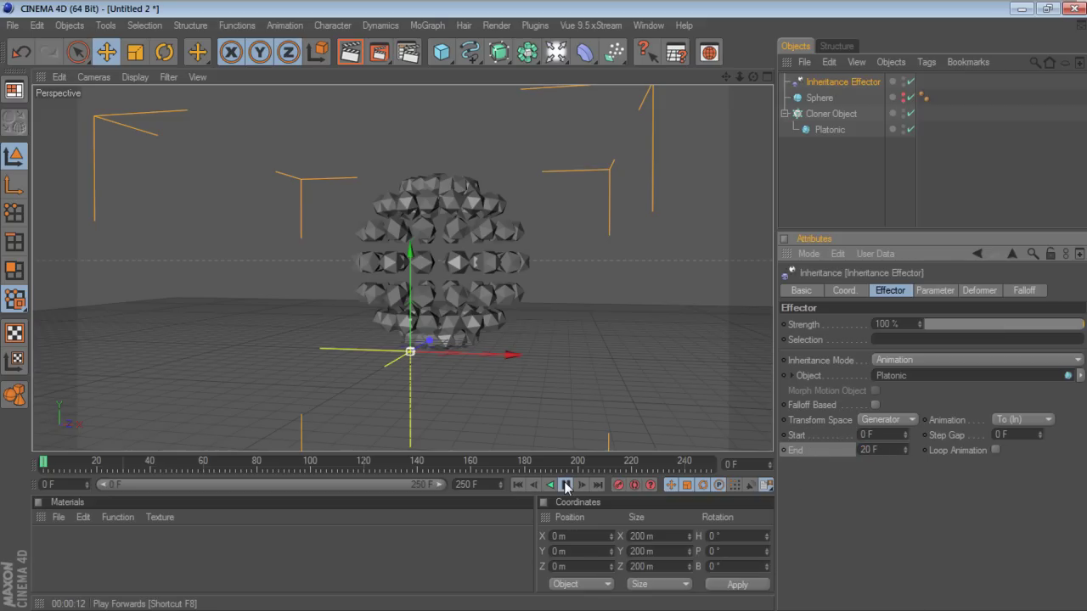
left_click(517, 485)
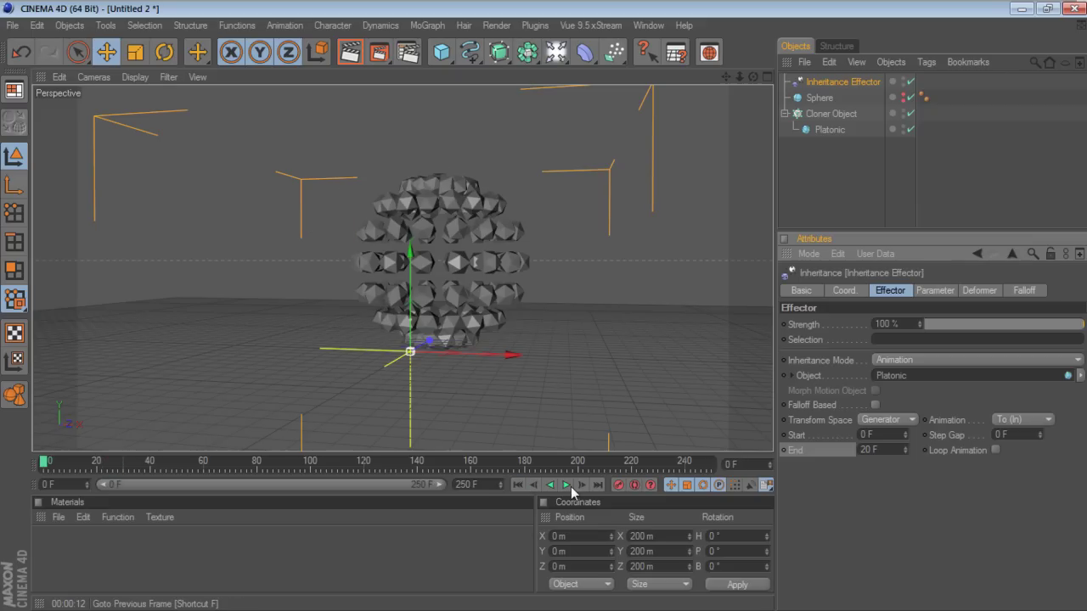
left_click(566, 486)
left_click(517, 485)
Change the Inheritance effector's End back to 90 F
left_click(868, 450)
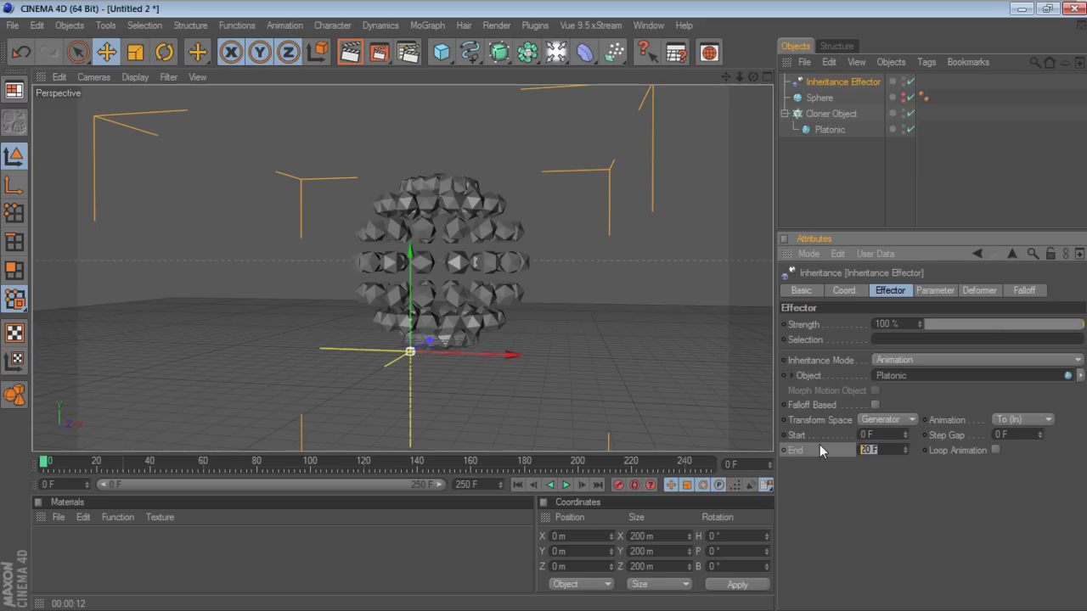
type("90")
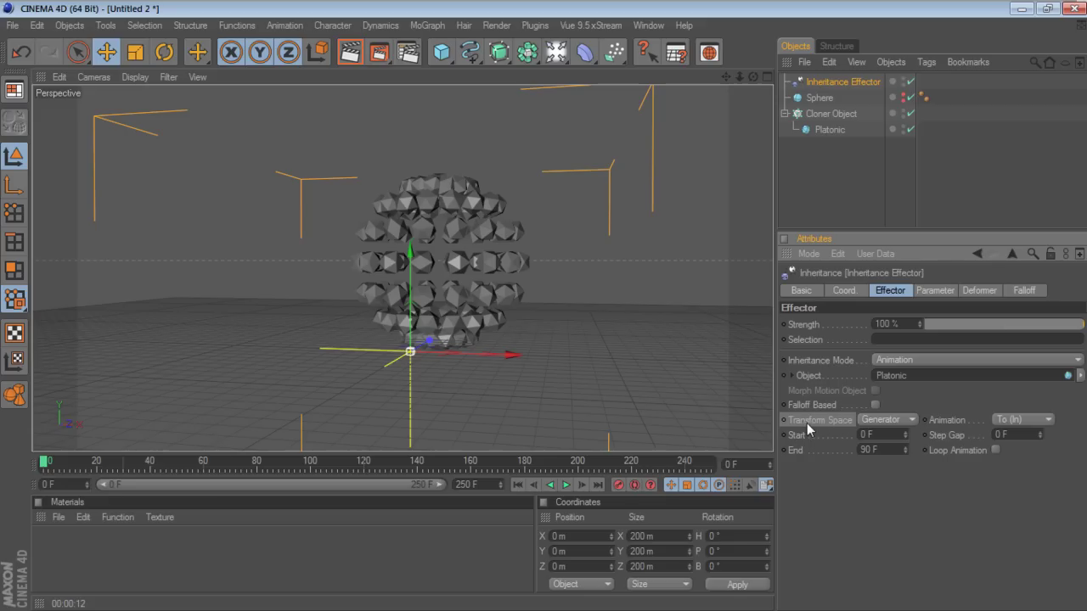
left_click(904, 420)
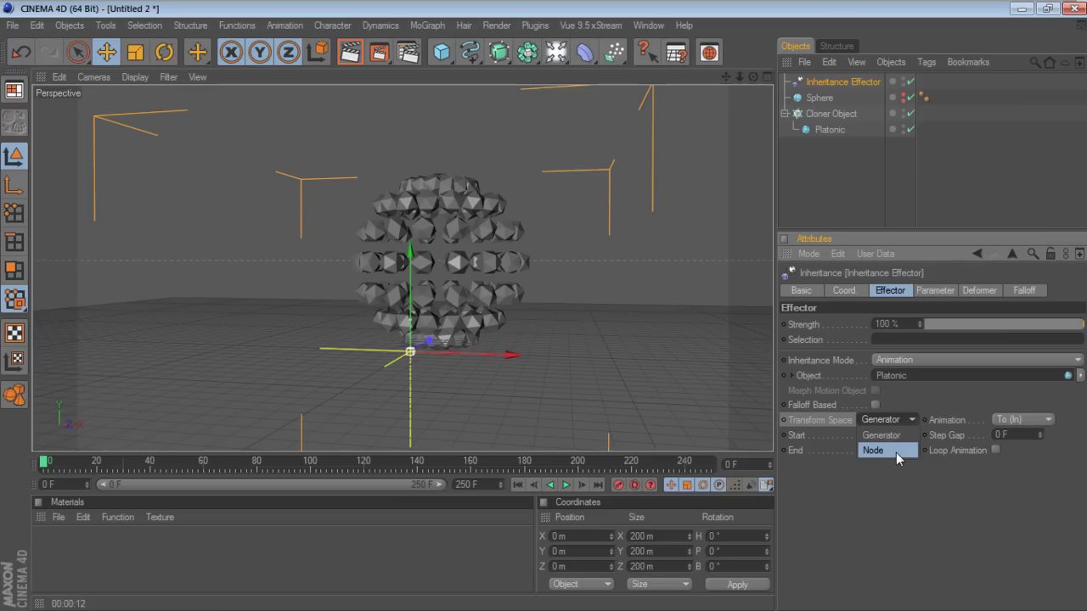
Set the Inheritance effector's Transform Space to Node and view the compact sphere from above
left_click(896, 450)
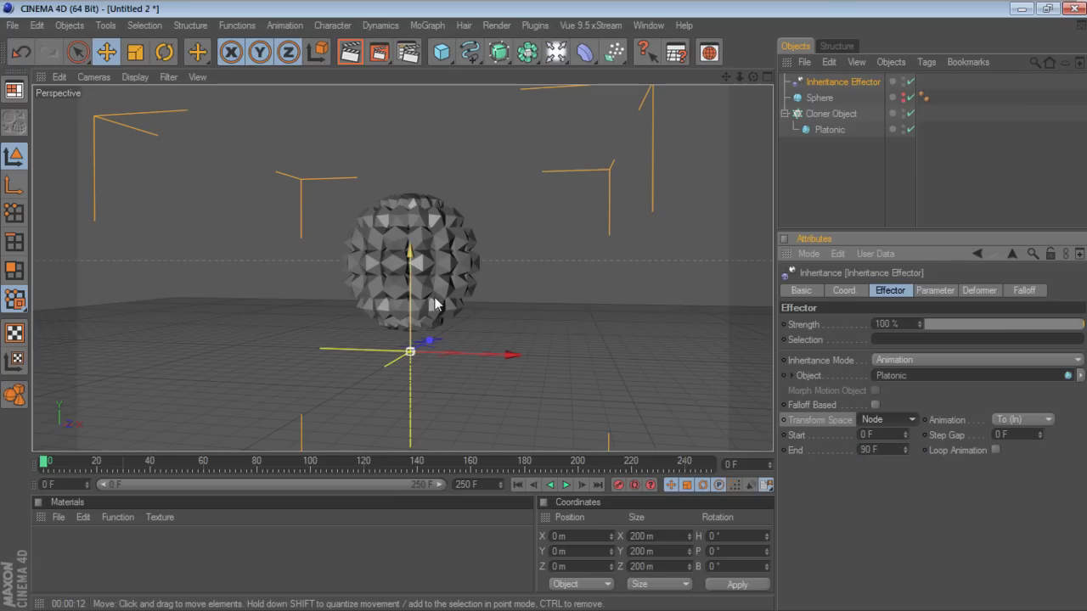
mouse_move(406, 266)
left_mouse_down("alt")
mouse_move(365, 255)
mouse_move(670, 181)
left_mouse_up("alt")
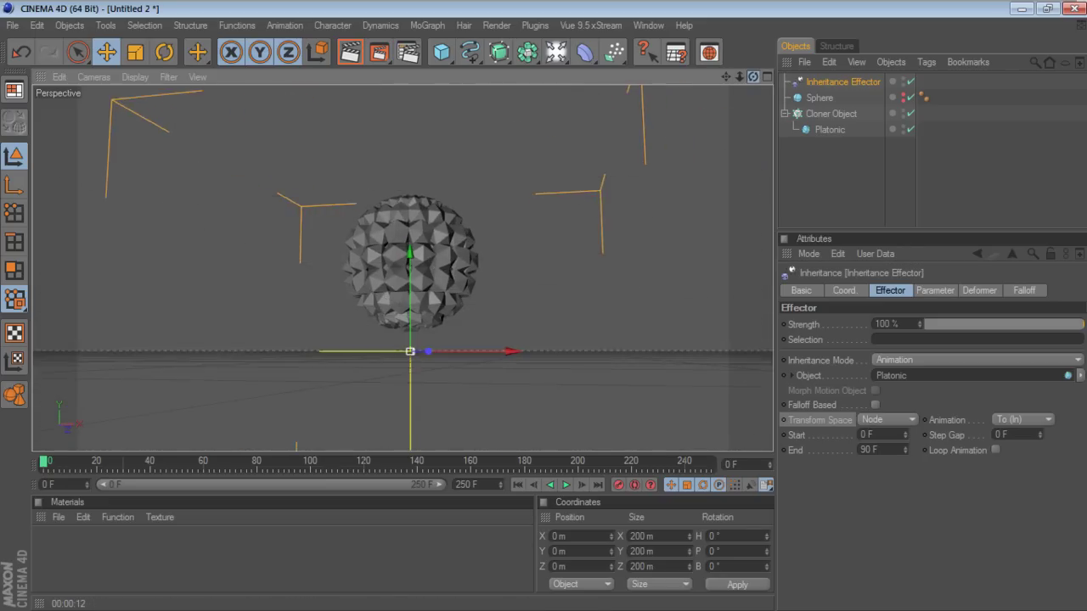
scroll(673, 179, "up", 3)
scroll(674, 177, "up", 3)
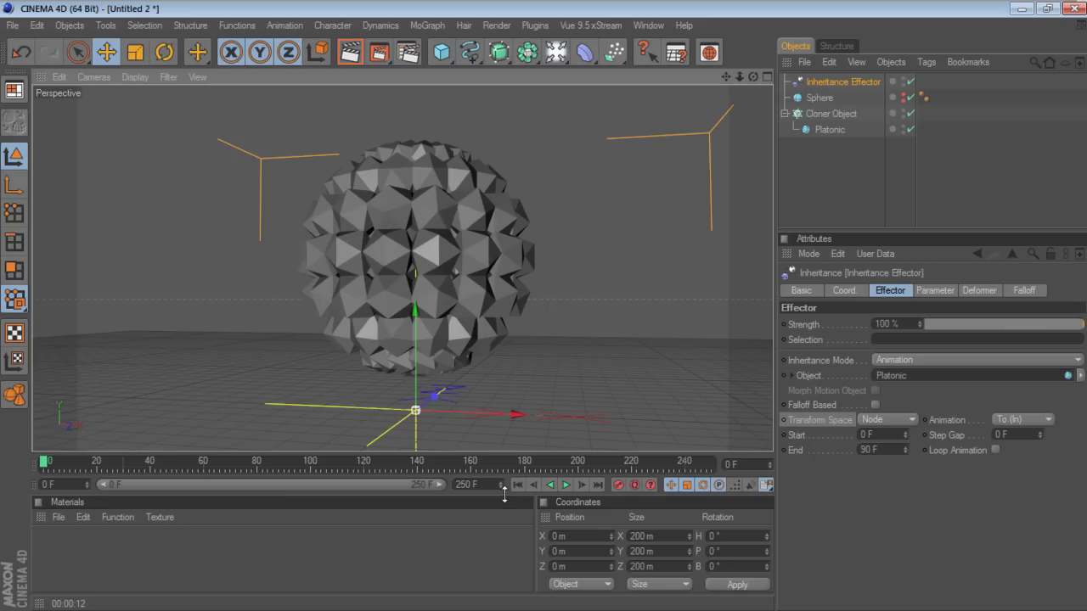
Rewind and play the Node-space animation twice, stopping near frame 99
left_click(541, 485)
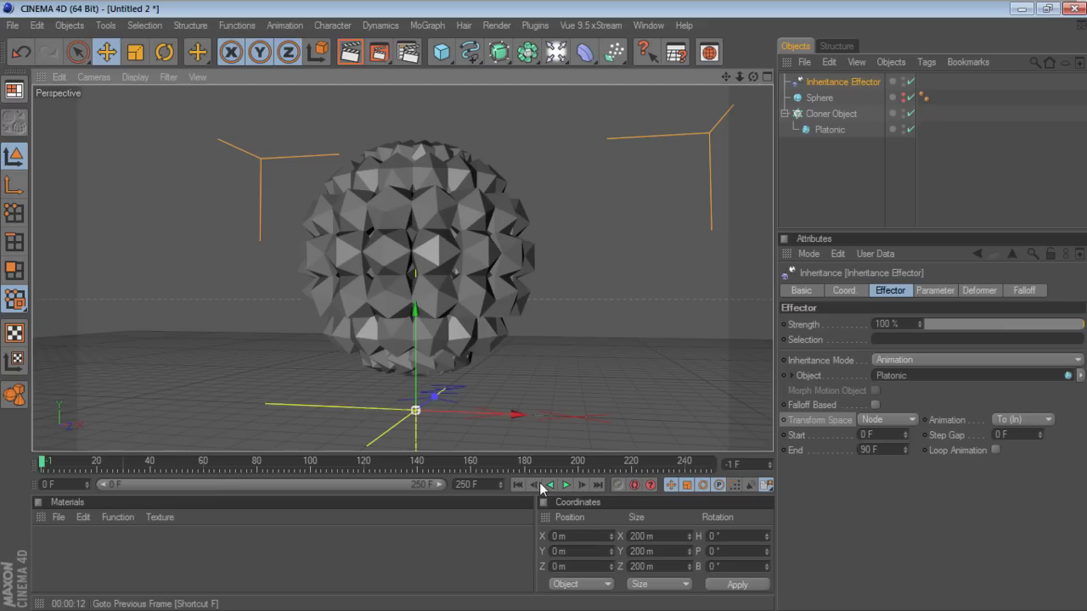
left_click(517, 486)
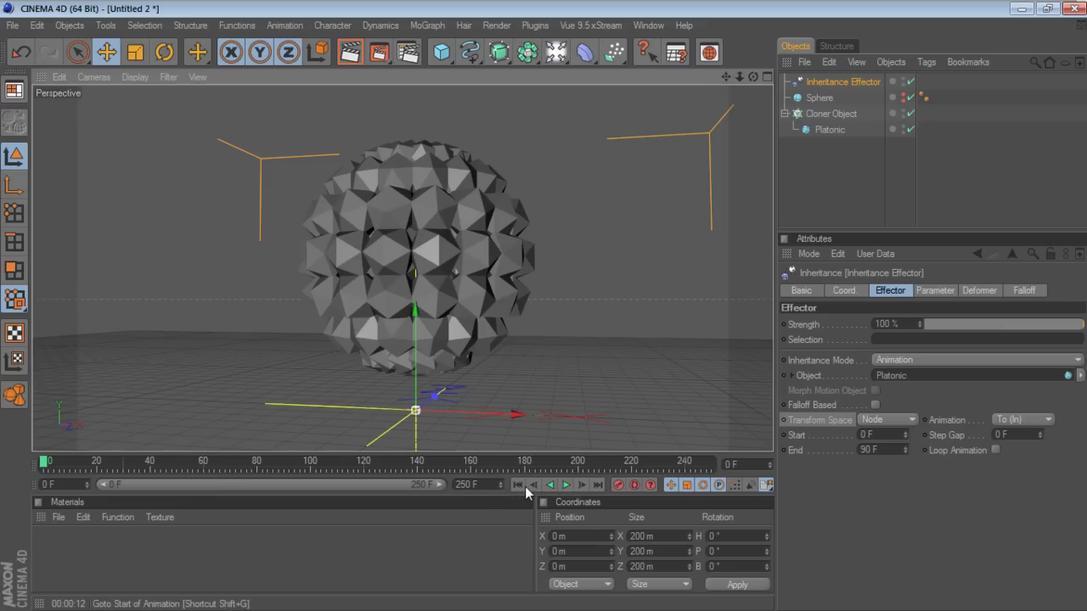
left_click(567, 485)
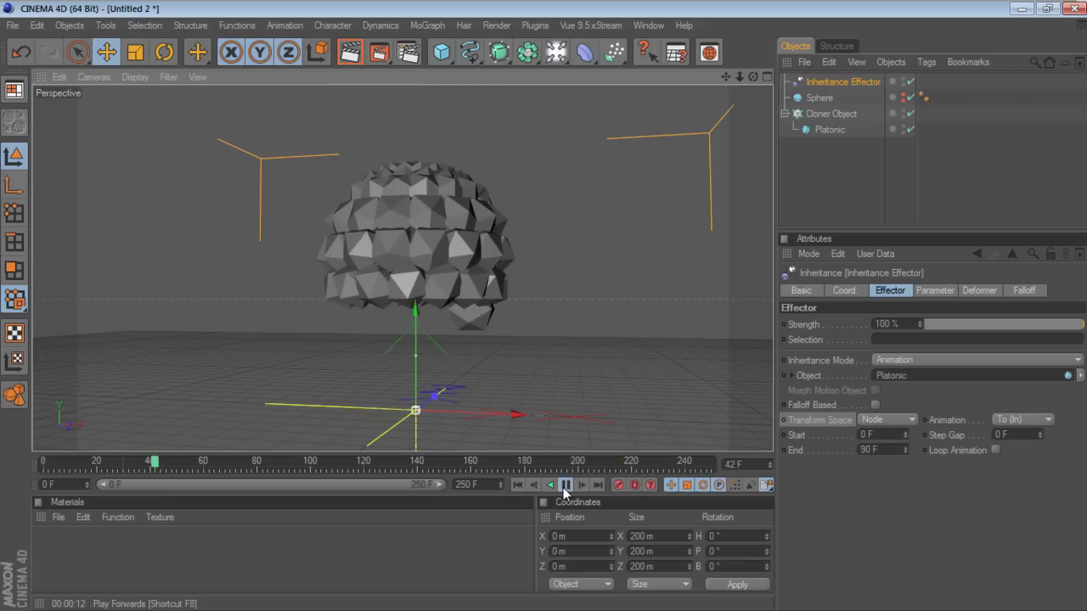
left_click(565, 485)
left_click(518, 486)
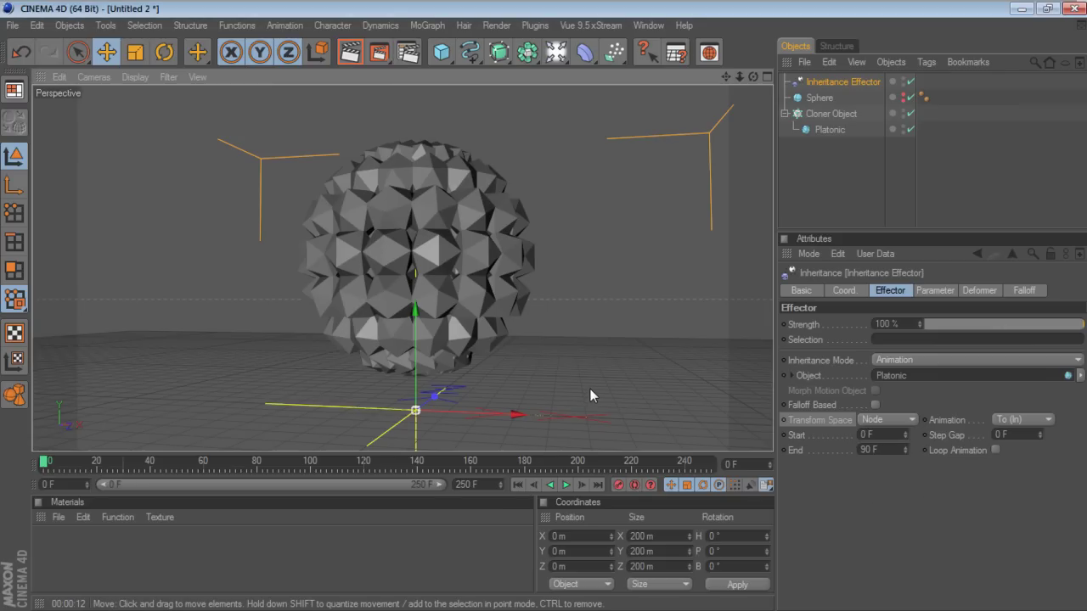
left_click(565, 485)
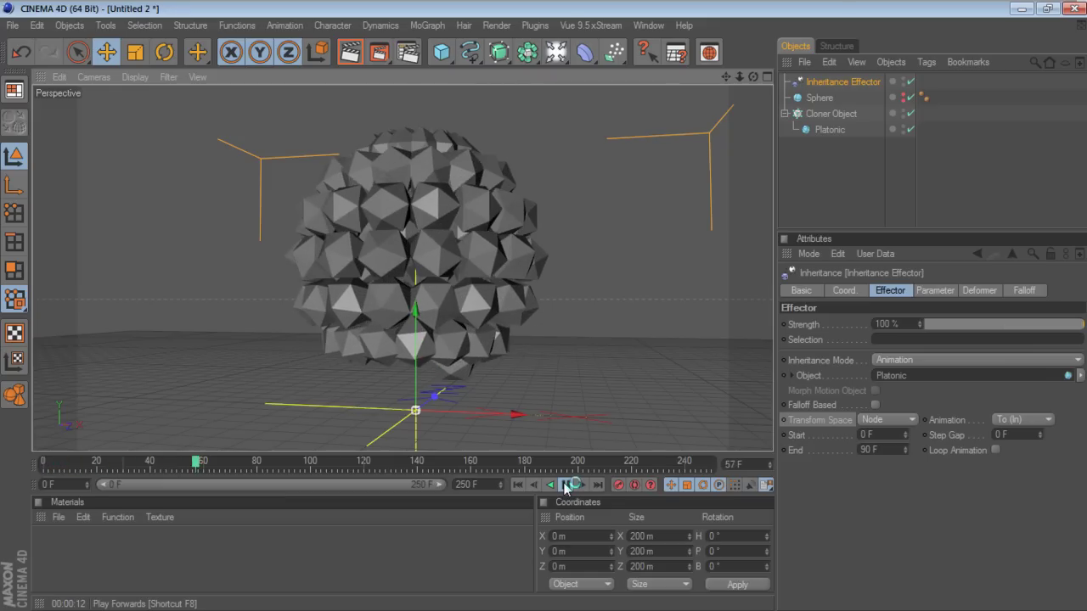
left_click(565, 484)
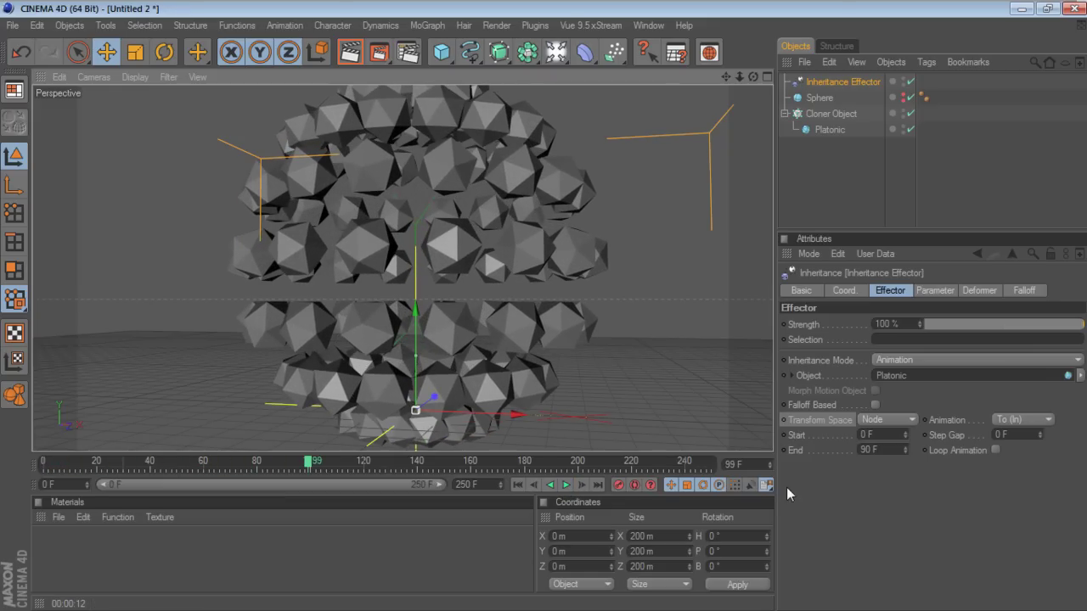
Set the timeline maximum to 100 frames, then play from the start and stop at frame 90
double_click(494, 485)
type("100")
key("Return")
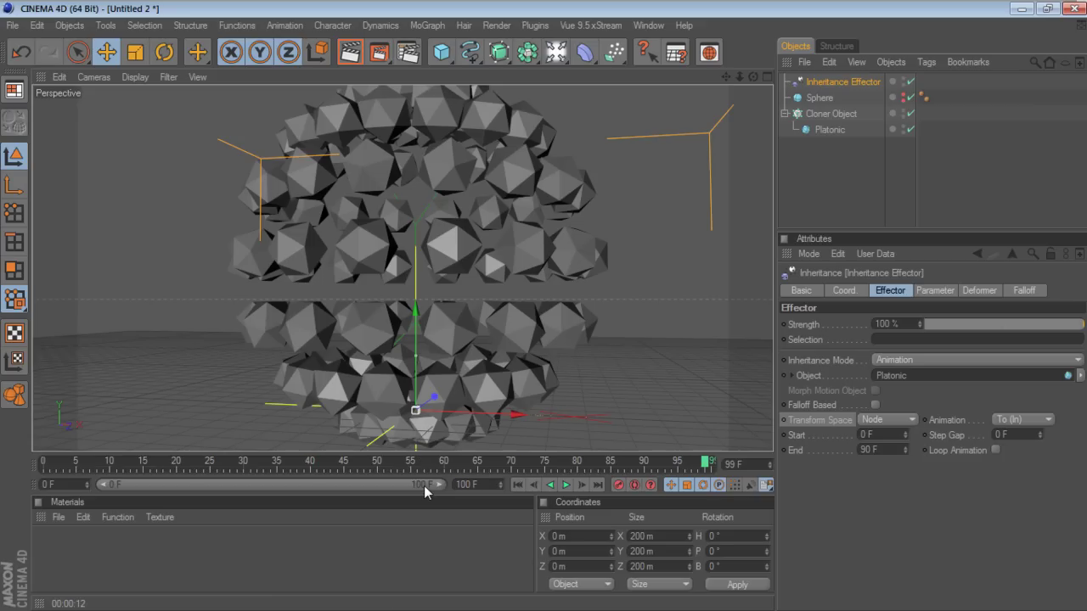
left_click(523, 484)
left_click(565, 484)
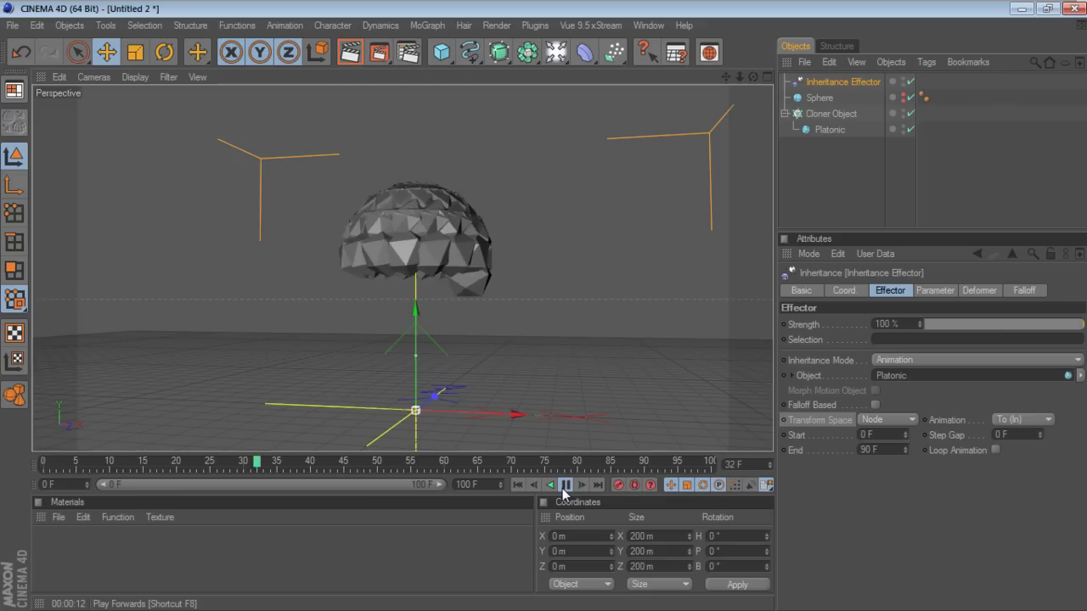
left_click(564, 488)
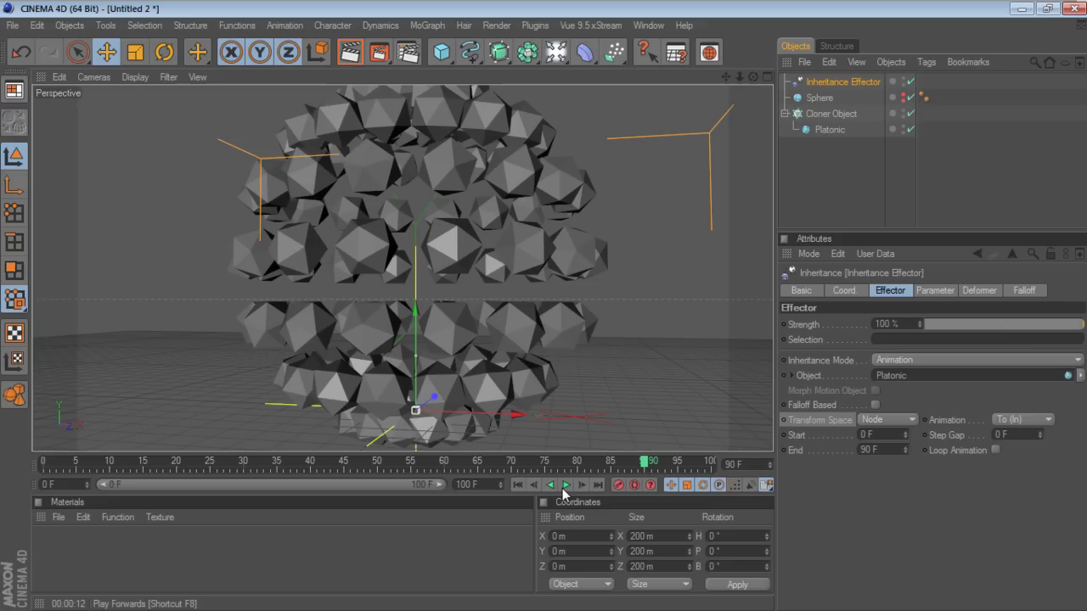
Play the animation briefly from the start to frame 14, then rewind
left_click(516, 486)
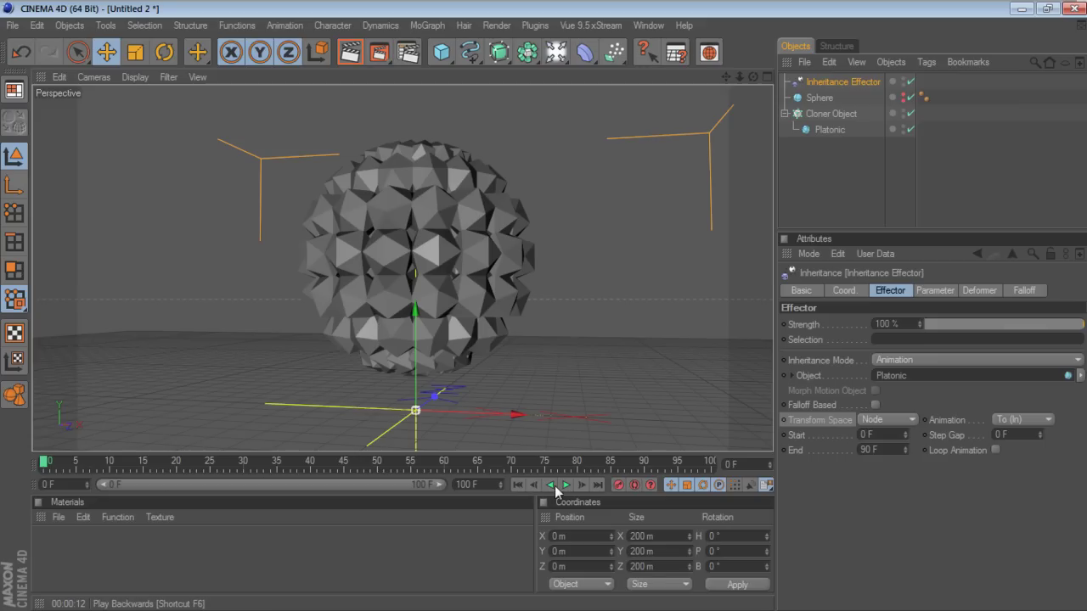
left_click(568, 484)
left_click(567, 485)
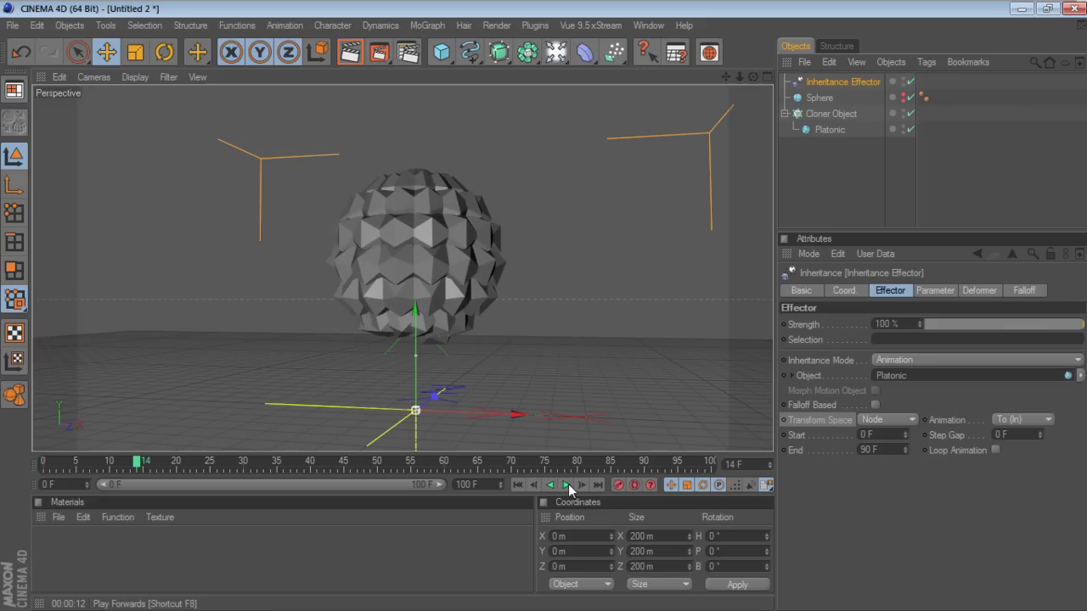
left_click(515, 485)
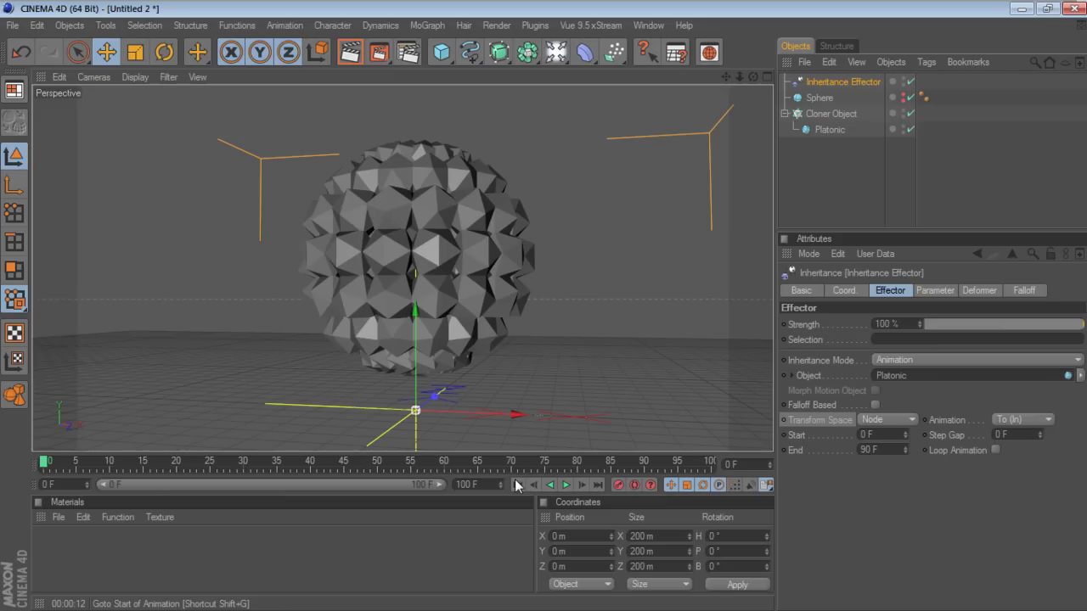
Advance the animation frame by frame from frame 0 up to frame 69
left_click(579, 485)
left_click(579, 485)
left_click(579, 484)
left_click(579, 485)
left_click(577, 485)
left_click(576, 484)
left_click(577, 484)
left_click(576, 485)
left_click(576, 484)
left_click(576, 485)
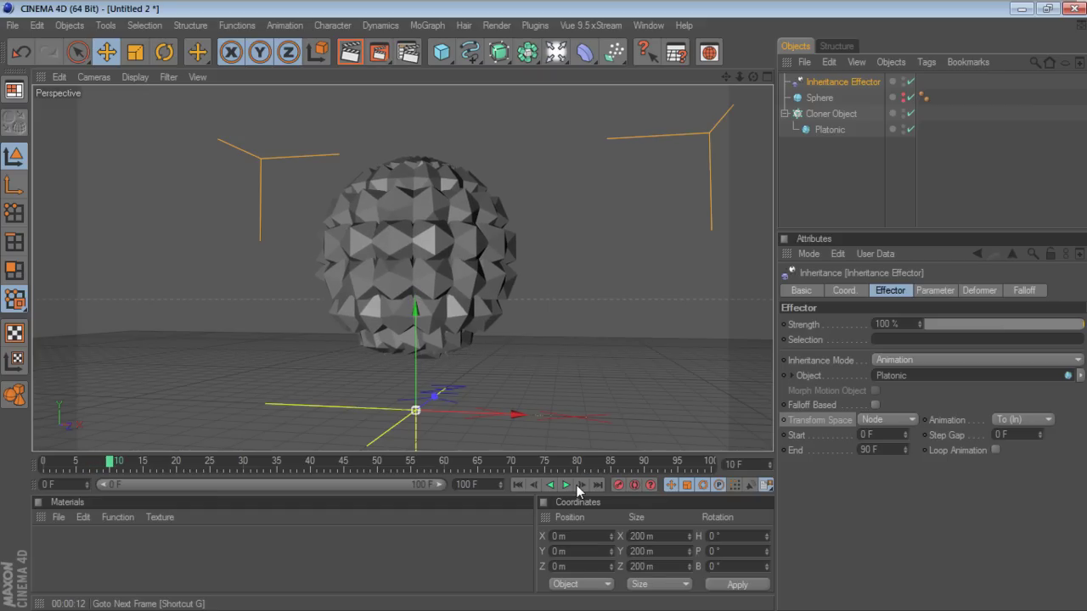
left_click(576, 484)
left_click(576, 485)
left_click(576, 485)
left_click(576, 484)
left_click(577, 485)
left_click(577, 485)
left_click(576, 484)
left_click(576, 485)
left_click(576, 484)
left_click(576, 485)
left_click(576, 484)
left_click(576, 485)
left_click(576, 485)
left_click(576, 485)
left_click(576, 484)
left_click(576, 485)
left_click(577, 485)
left_click(576, 485)
left_click(576, 485)
left_click(577, 485)
left_click(577, 485)
left_click(577, 484)
left_click(577, 484)
left_click(577, 484)
left_click(577, 484)
left_click(577, 483)
left_click(577, 484)
left_click(577, 484)
left_click(577, 484)
left_click(577, 484)
left_click(578, 484)
left_click(577, 484)
left_click(578, 484)
left_click(577, 484)
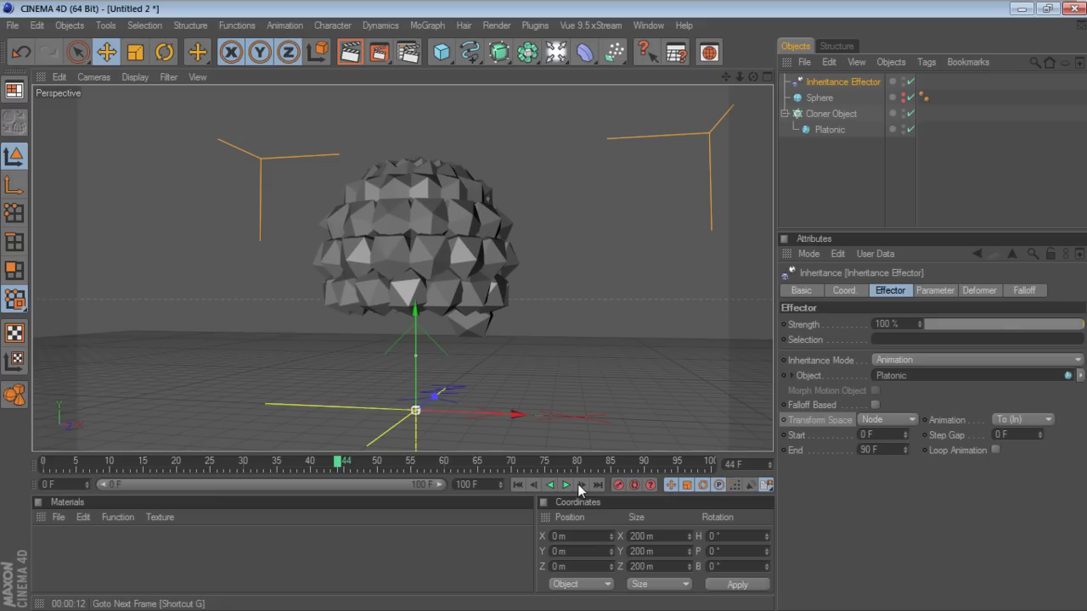
left_click(577, 484)
left_click(577, 483)
left_click(578, 484)
left_click(577, 483)
left_click(577, 483)
left_click(578, 484)
left_click(577, 484)
left_click(577, 484)
left_click(577, 484)
left_click(577, 484)
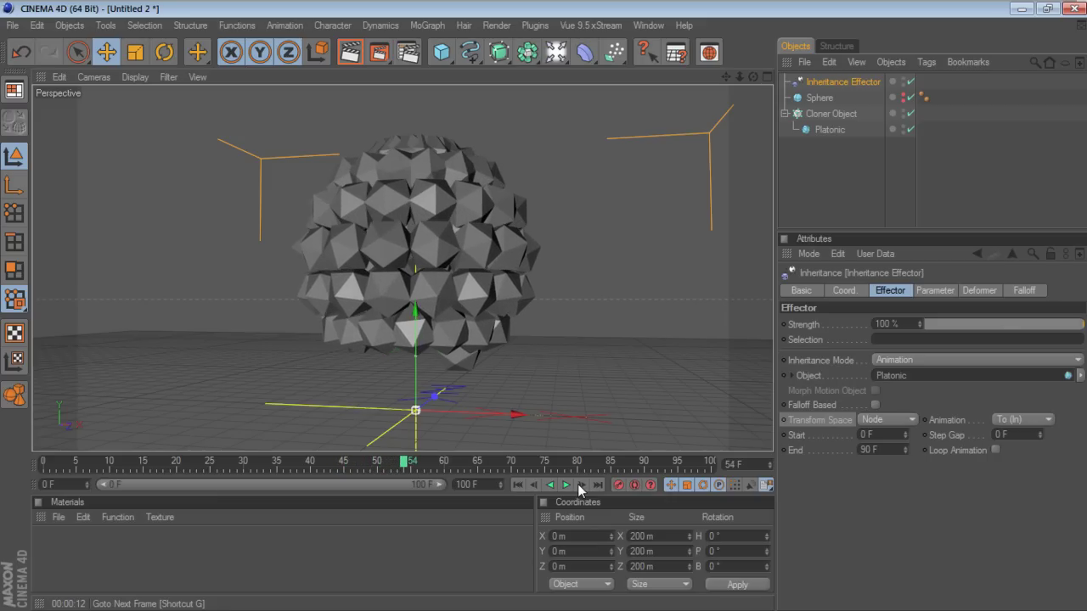
left_click(577, 484)
left_click(577, 484)
left_click(577, 484)
left_click(577, 484)
left_click(577, 484)
left_click(577, 484)
left_click(577, 484)
left_click(577, 484)
left_click(577, 484)
left_click(577, 484)
left_click(577, 484)
left_click(578, 484)
left_click(578, 483)
left_click(577, 484)
left_click(578, 484)
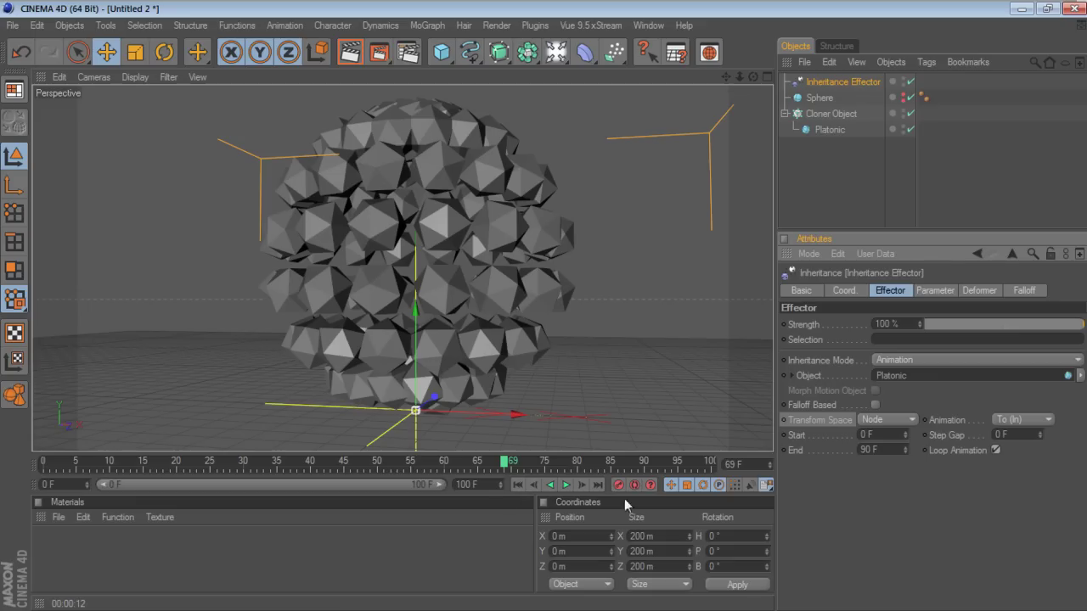
Play from frame 0, stop at frame 14, and select the effector's Step Gap field
left_click(514, 486)
left_click(567, 486)
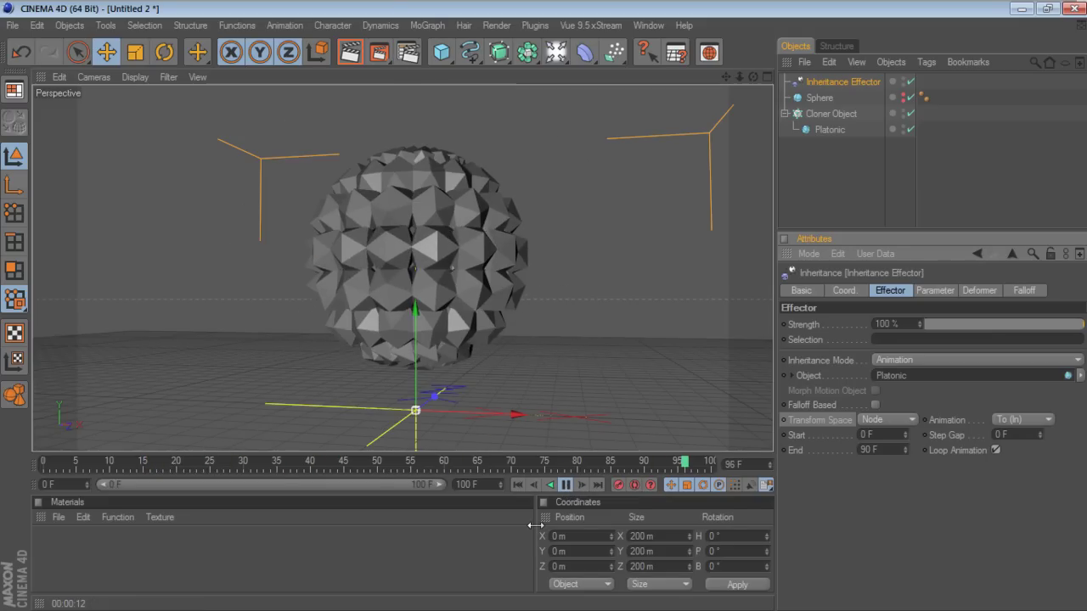
left_click(565, 485)
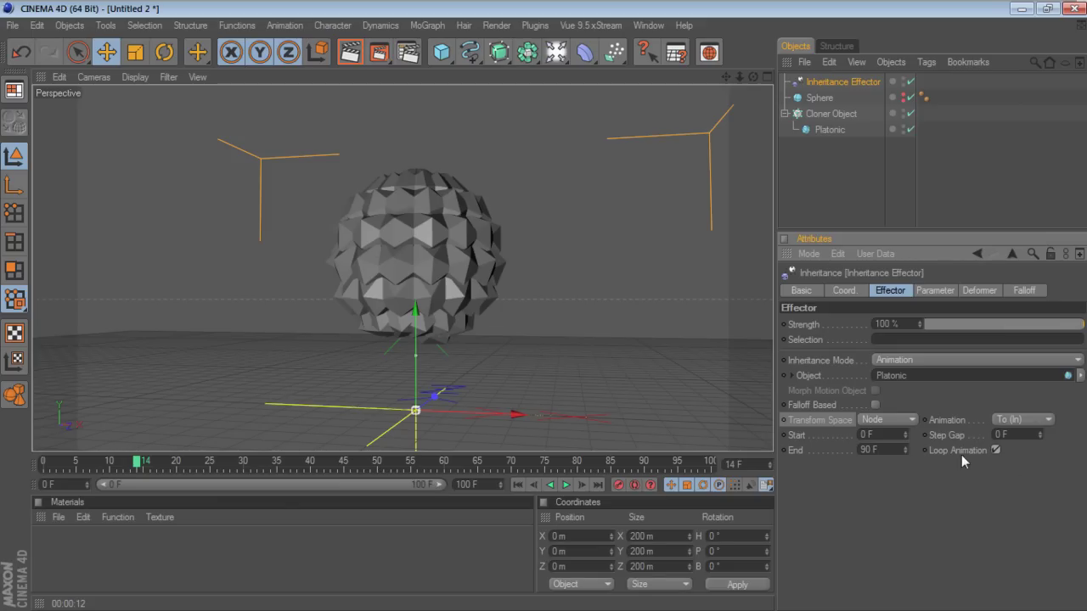
left_click(939, 436)
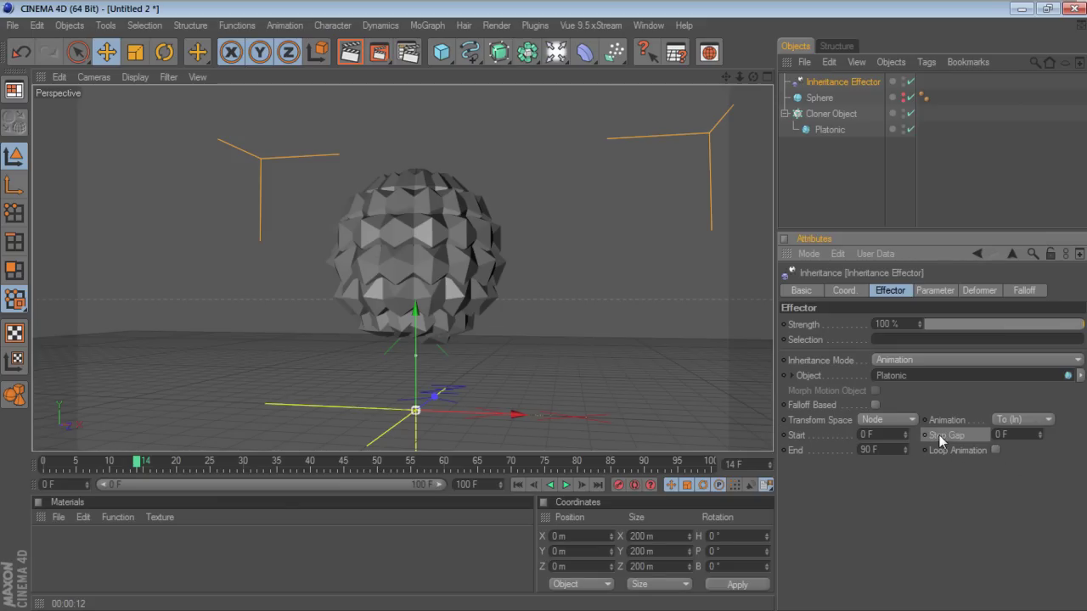
left_click(1019, 435)
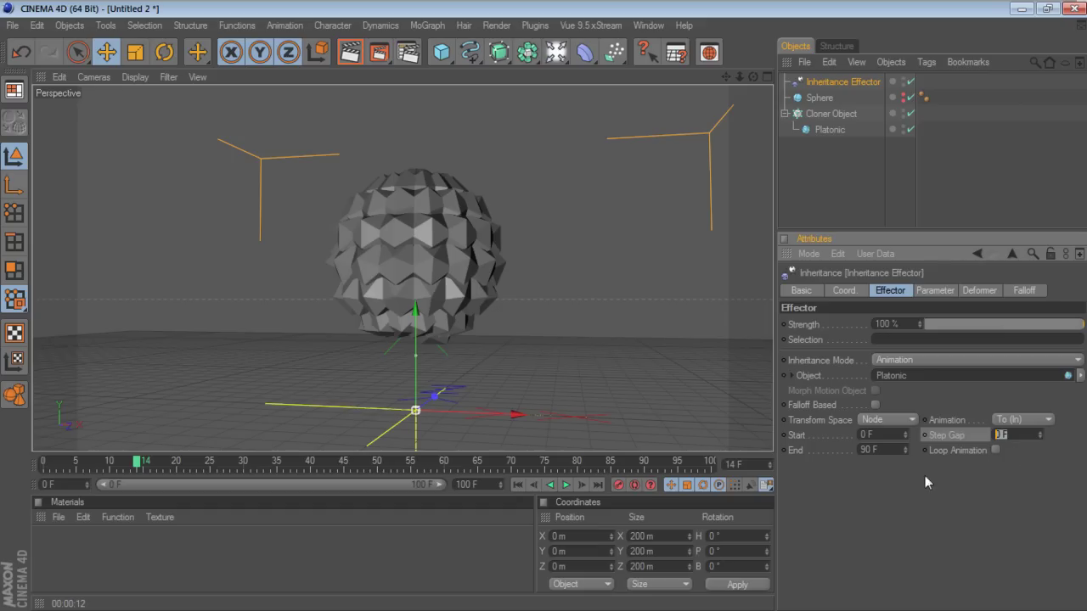
Commit the Step Gap and End values, then preview the animation from frame 0
key("Tab")
key("Return")
key("Return")
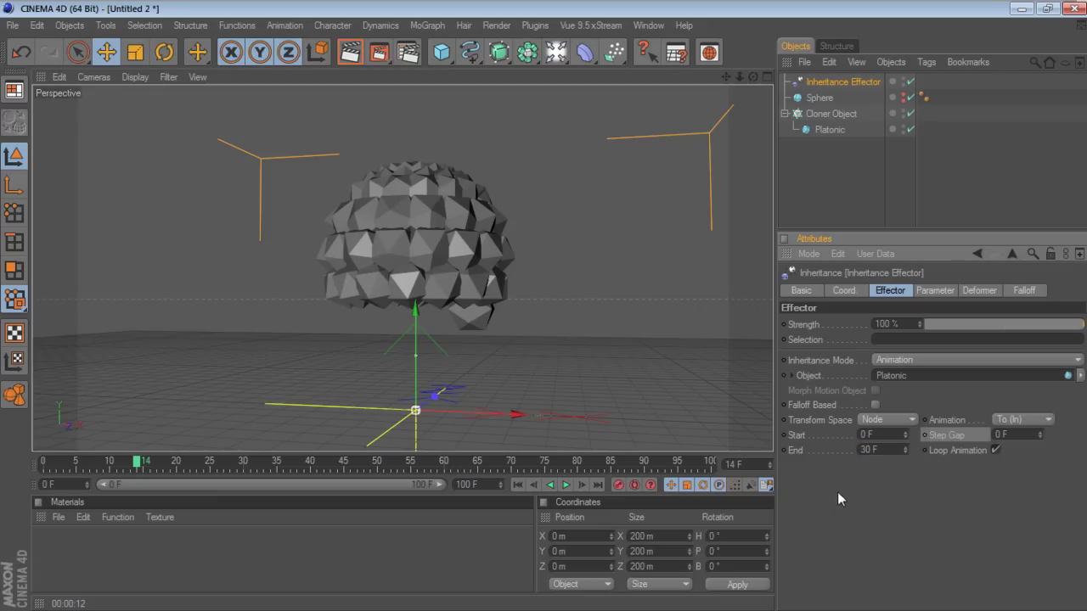
left_click(517, 485)
left_click(567, 484)
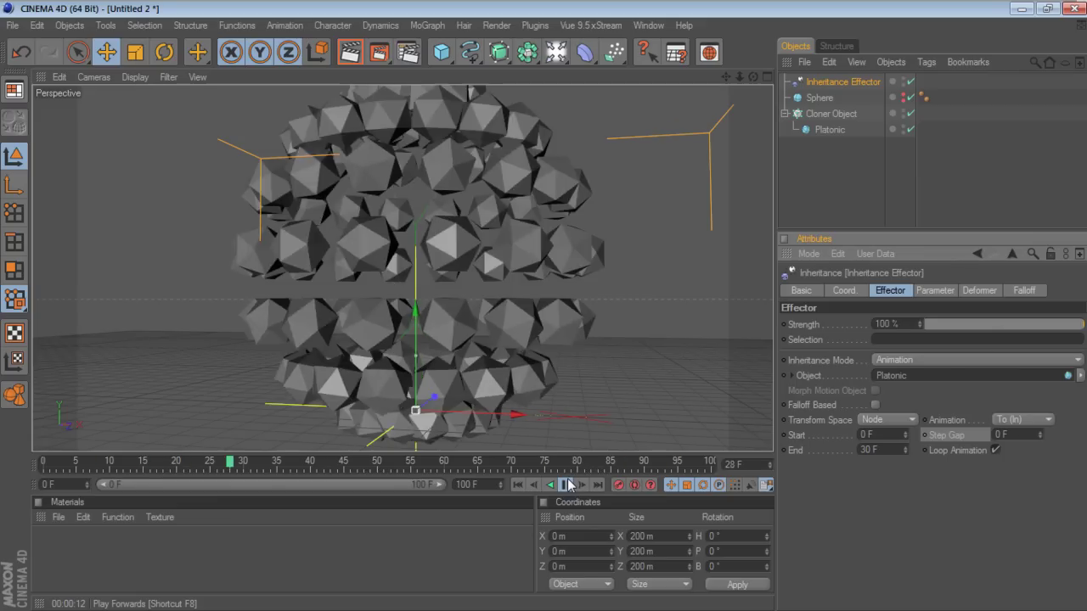
left_click(567, 485)
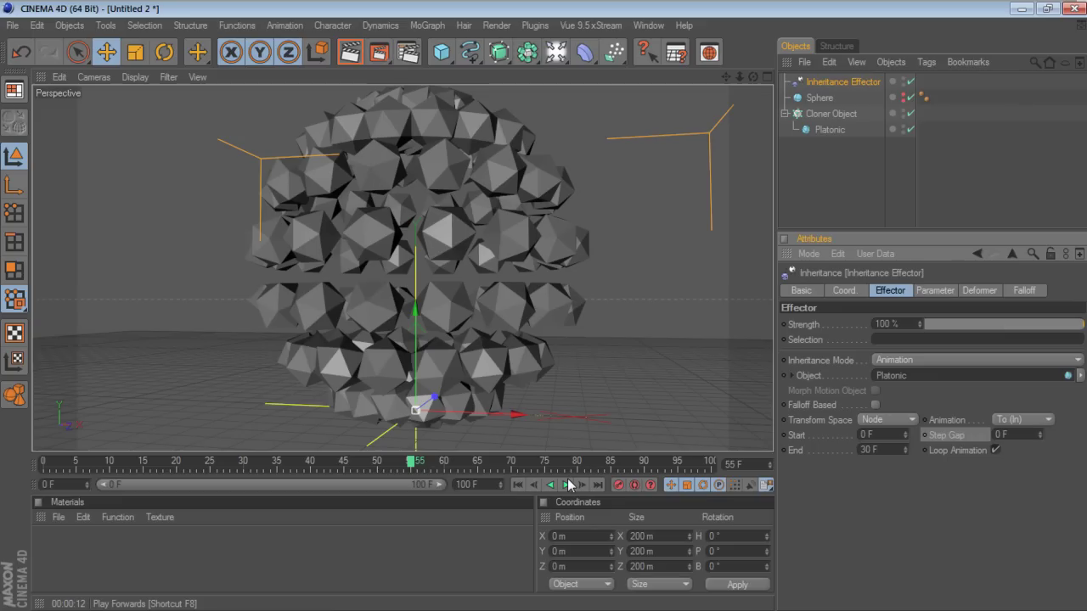
left_click(516, 488)
Change the effector's End from 30 F to 90 F and preview the longer transition
double_click(870, 450)
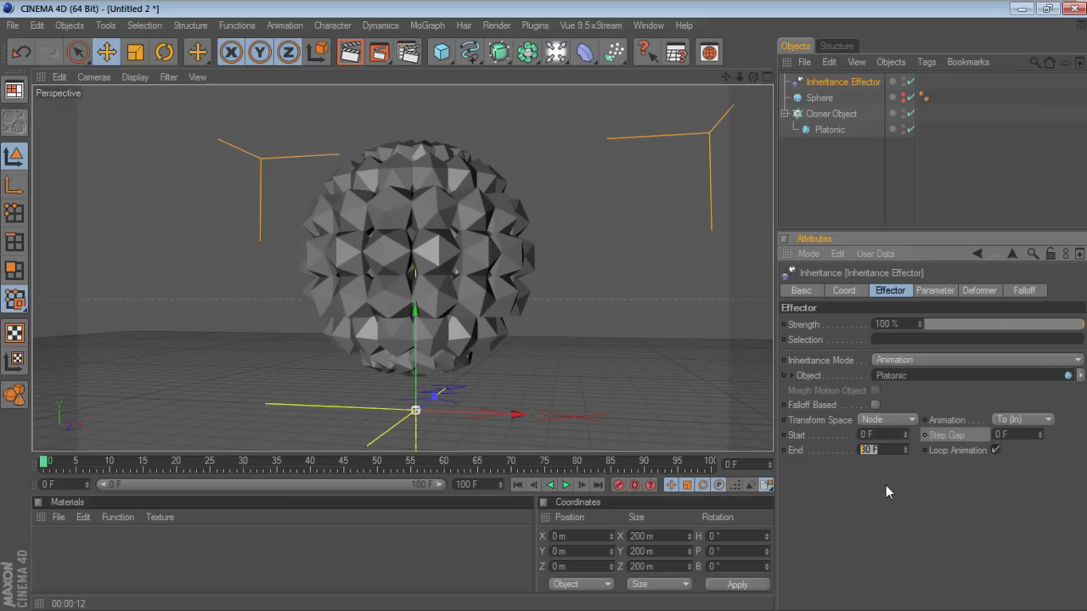
type("90")
left_click(567, 486)
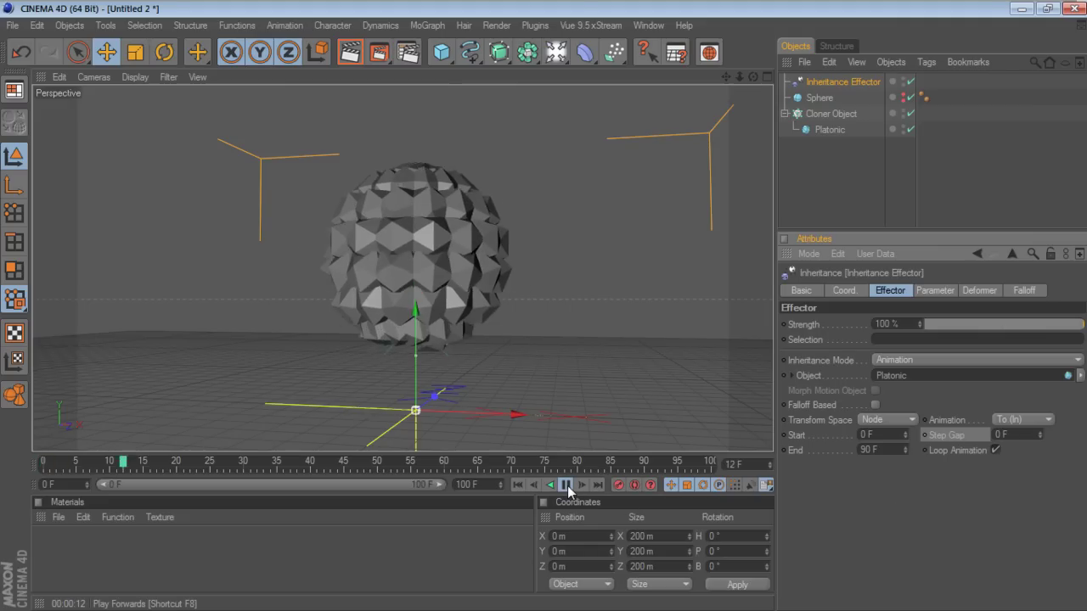
left_click(567, 486)
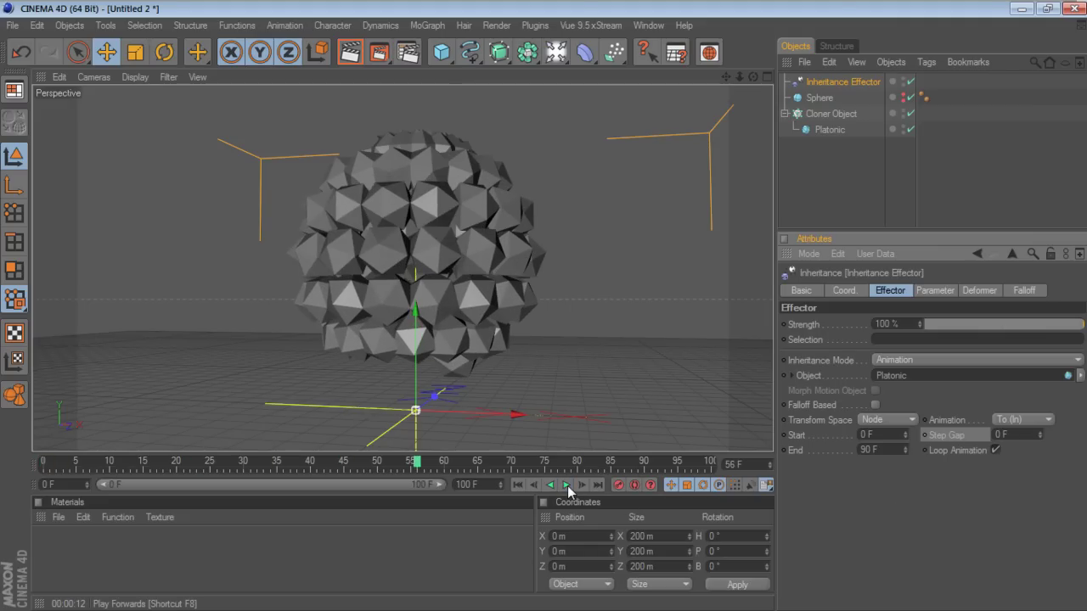
left_click(832, 130)
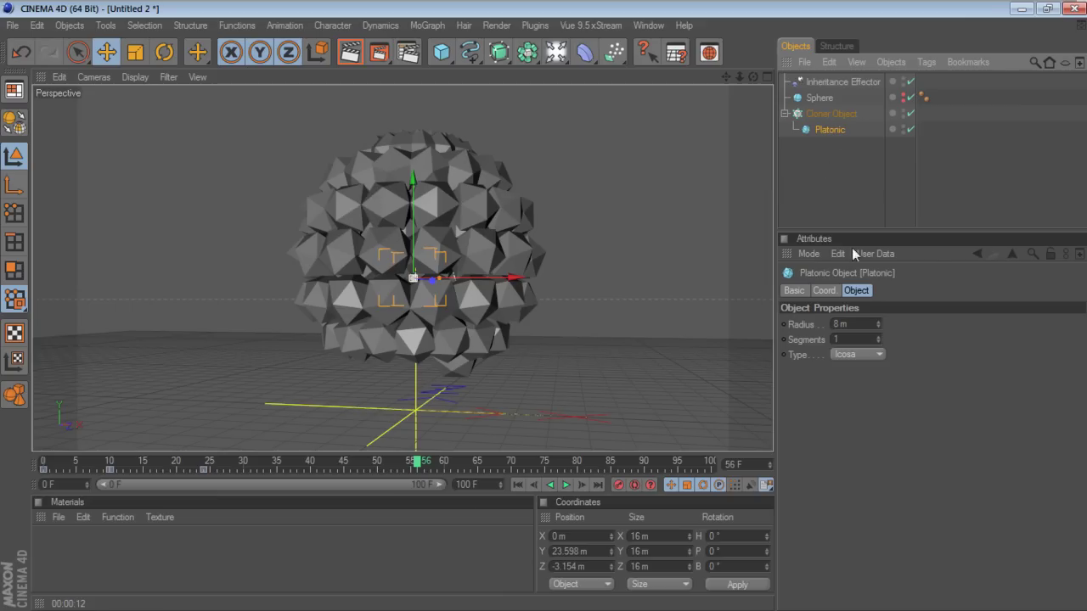
Pull the Platonic's motion path key point lower in the viewport
left_click_drag(417, 464, 108, 465)
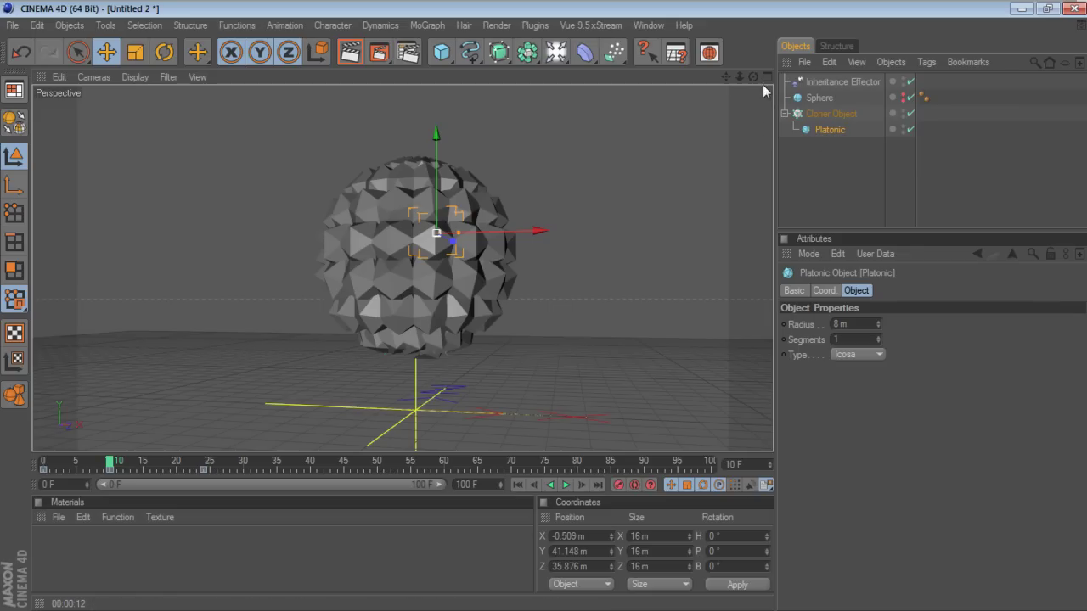
left_click_drag(753, 76, 730, 78)
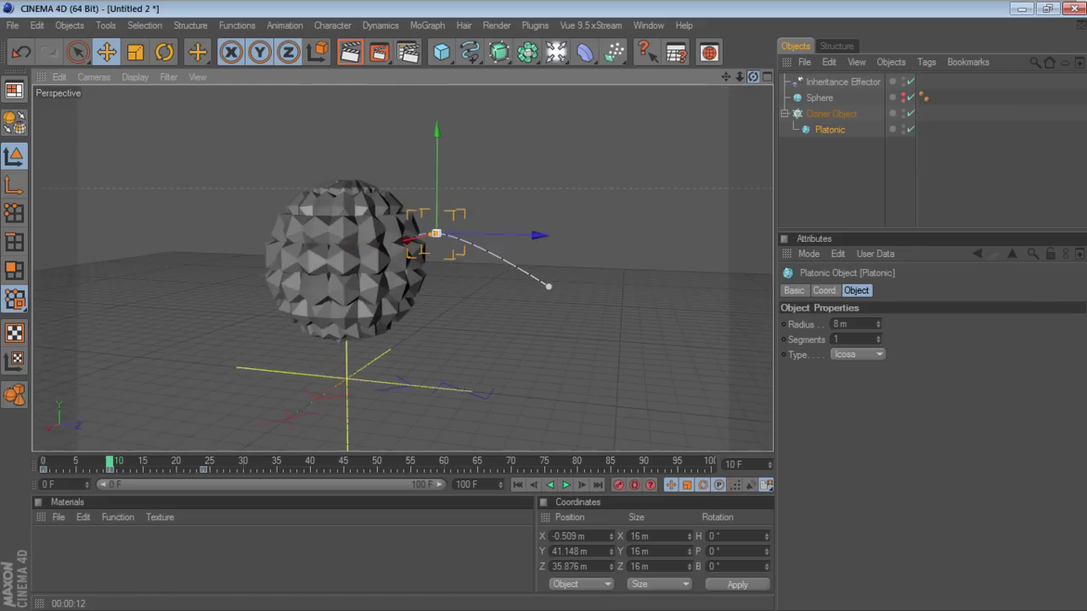
left_click_drag(439, 151, 436, 229)
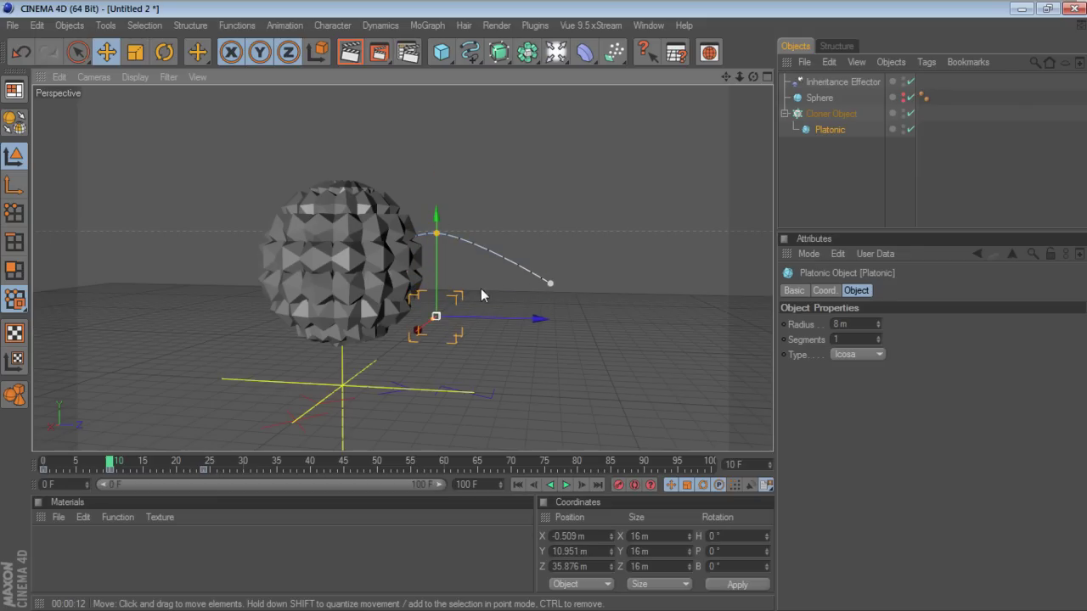
left_click(516, 484)
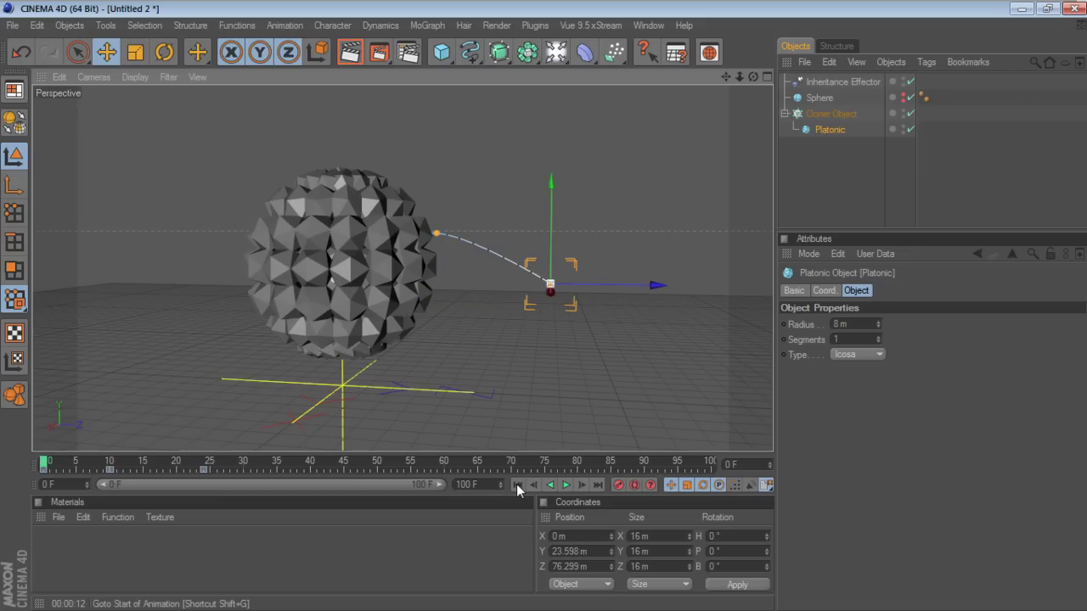
left_click(436, 234)
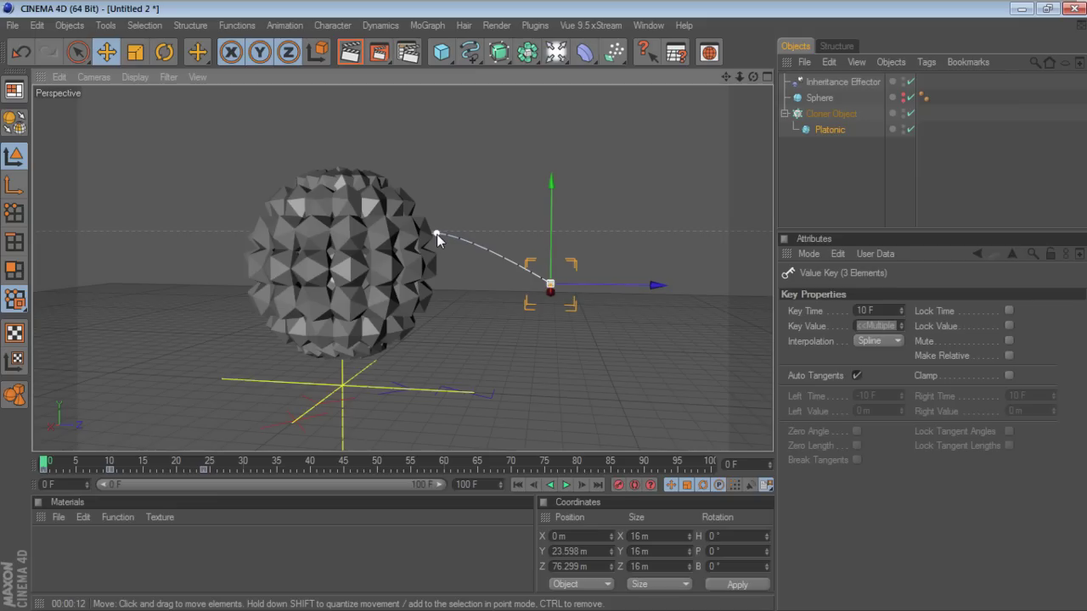
left_click(438, 247)
left_click_drag(436, 234, 438, 318)
Preview the reshaped motion, stopping playback at frame 49
left_click_drag(407, 254, 475, 255, "alt")
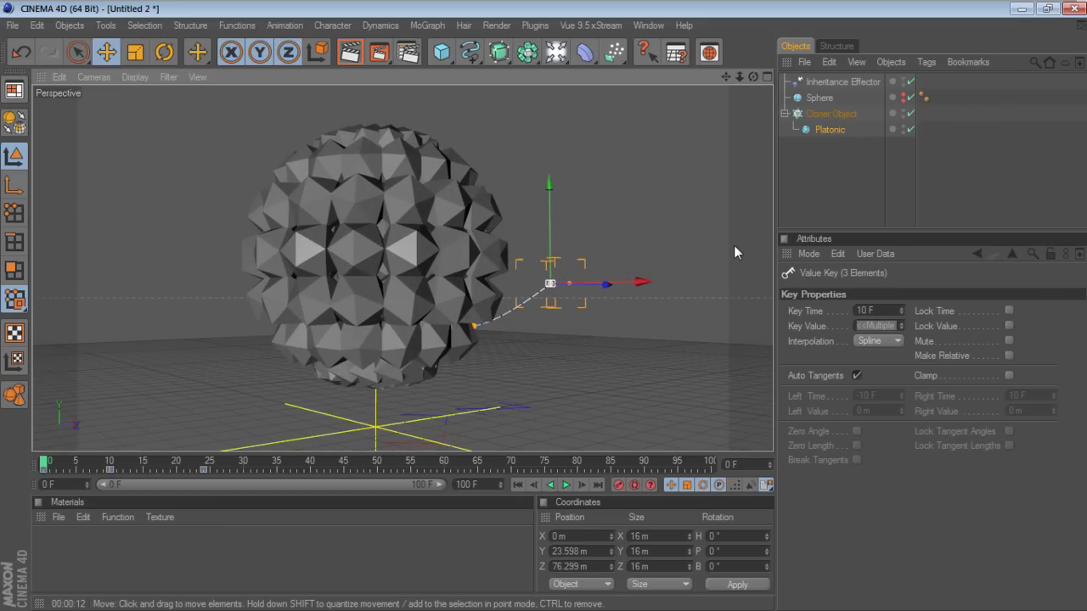
left_click(798, 176)
left_click(566, 483)
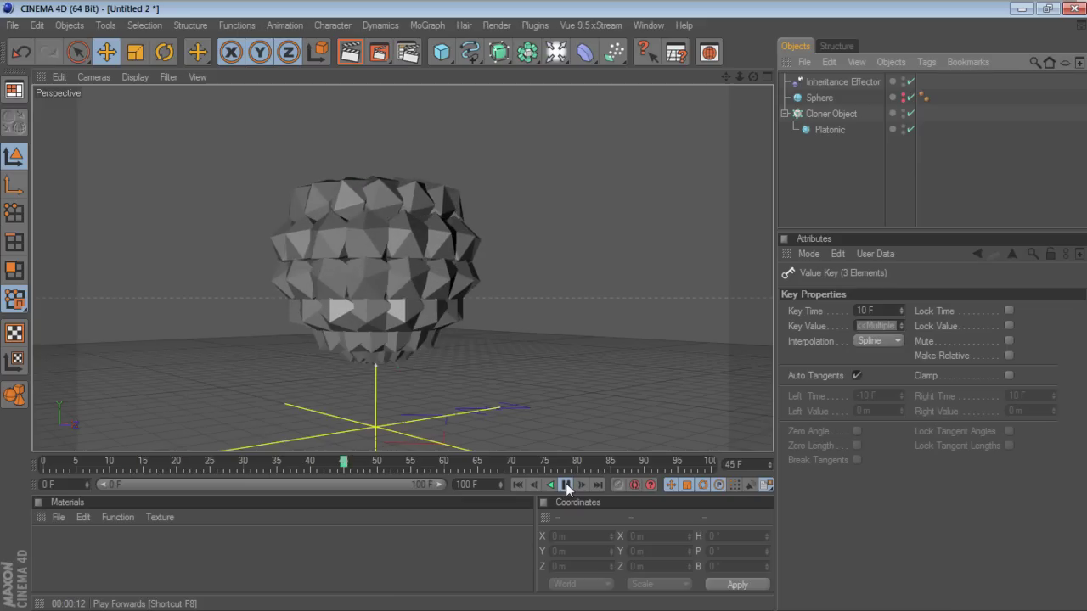
left_click(566, 484)
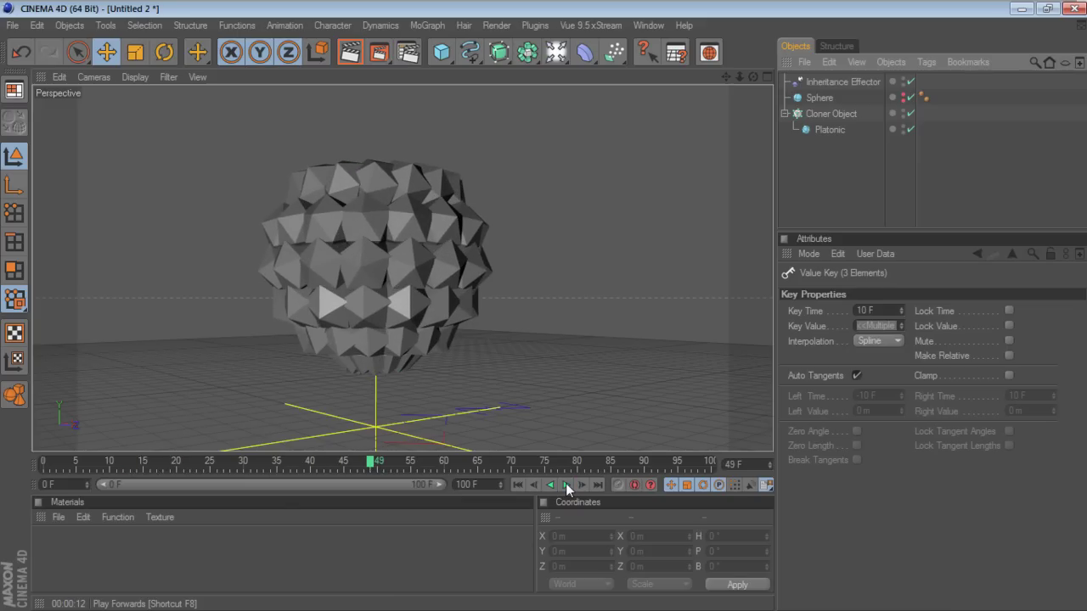
Raise the path key point up and to the right into a higher arc, then replay the animation
left_click(829, 129)
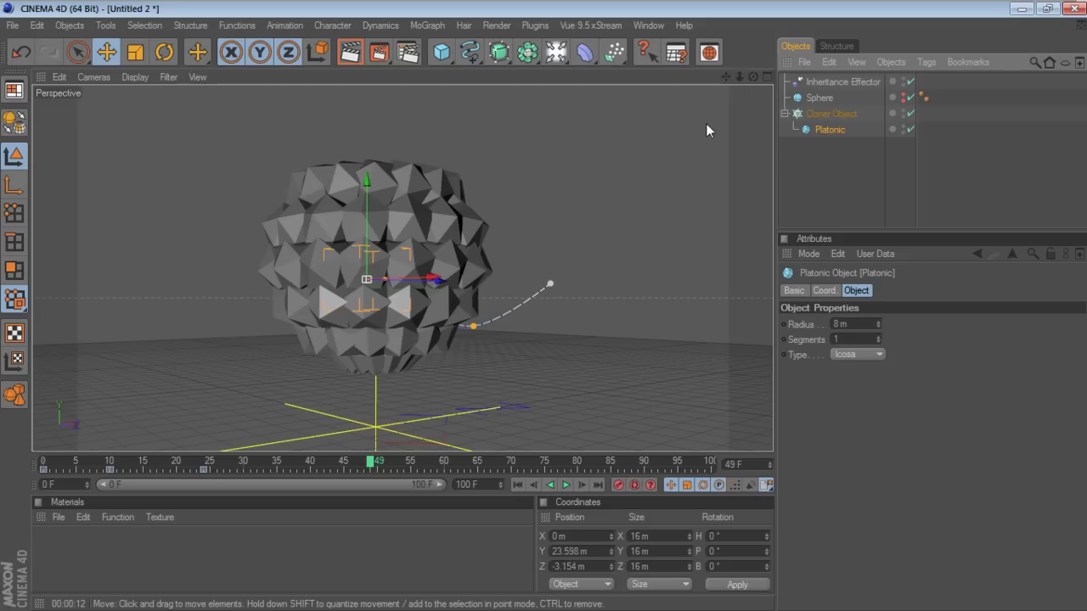
left_click_drag(474, 327, 491, 241)
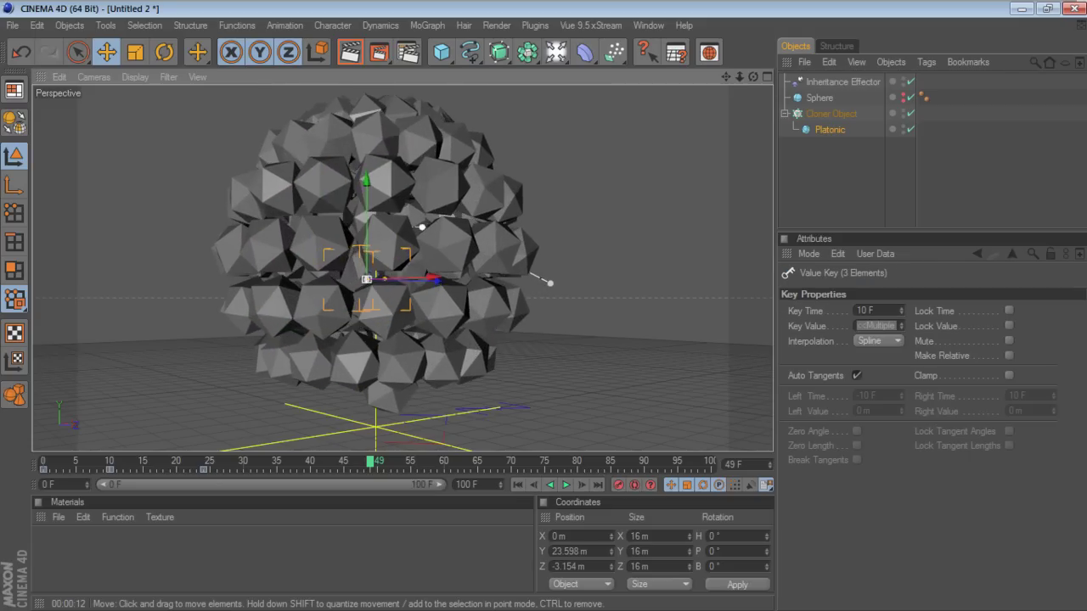
mouse_move(495, 242)
left_mouse_down()
mouse_move(508, 231)
mouse_move(584, 234)
mouse_move(594, 206)
mouse_move(619, 190)
mouse_move(594, 192)
mouse_move(604, 191)
left_mouse_up()
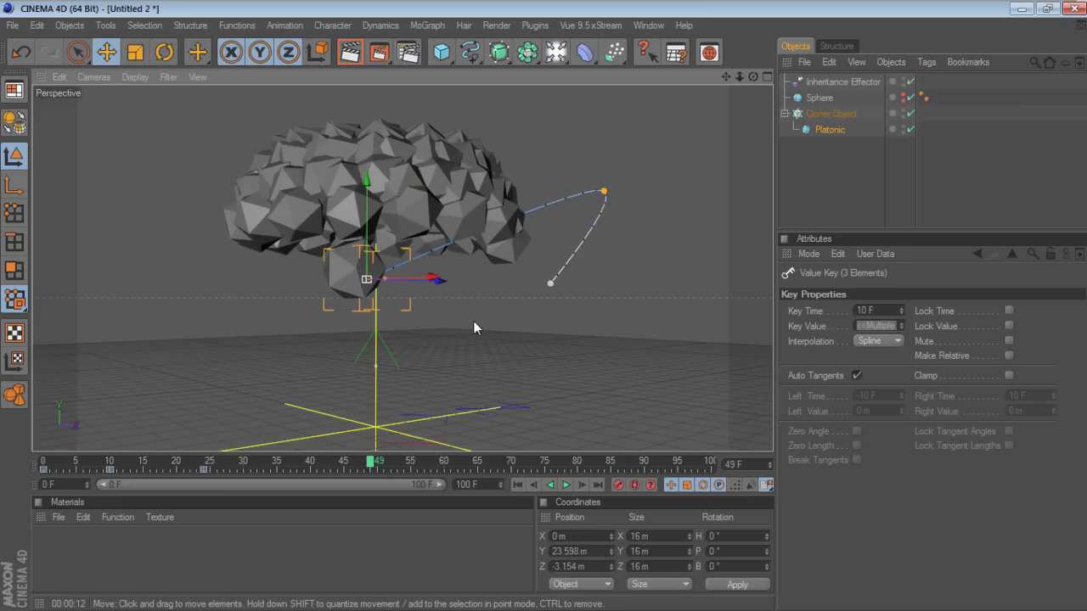
left_click(517, 485)
left_click(568, 486)
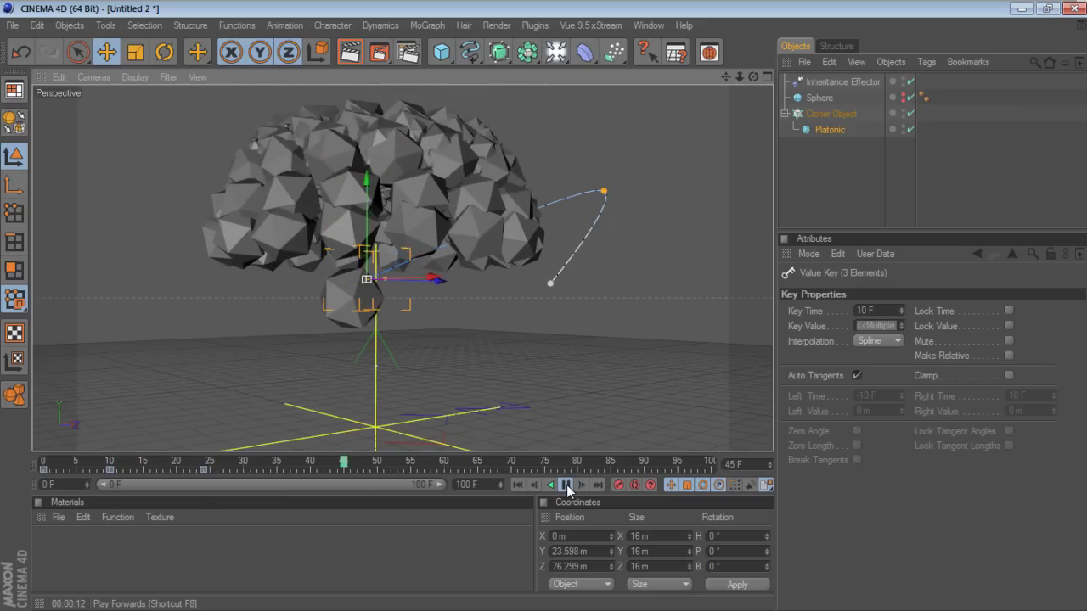
left_click(567, 485)
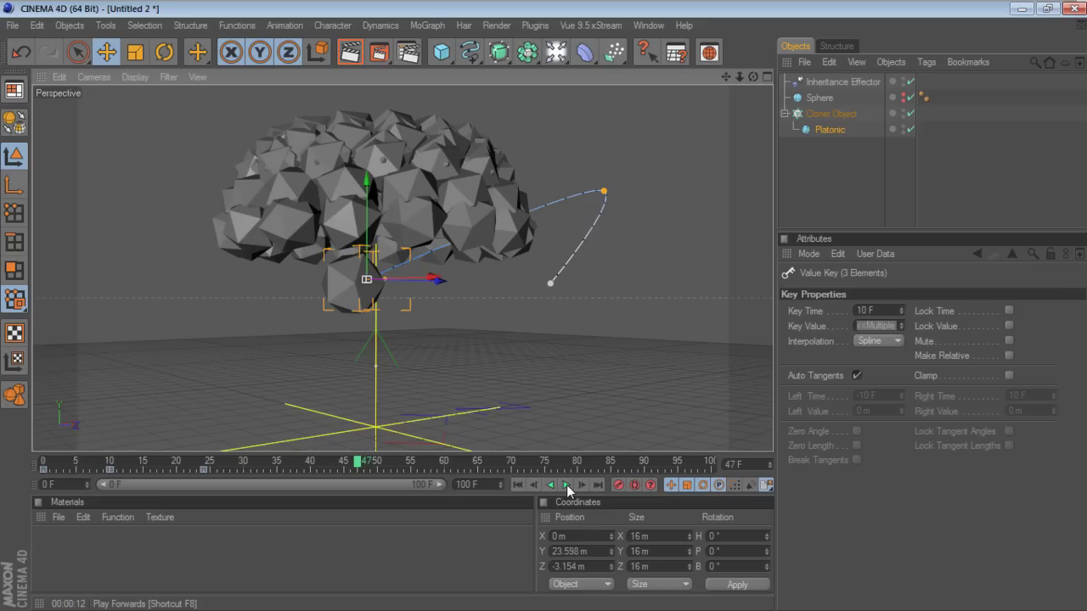
left_click(850, 81)
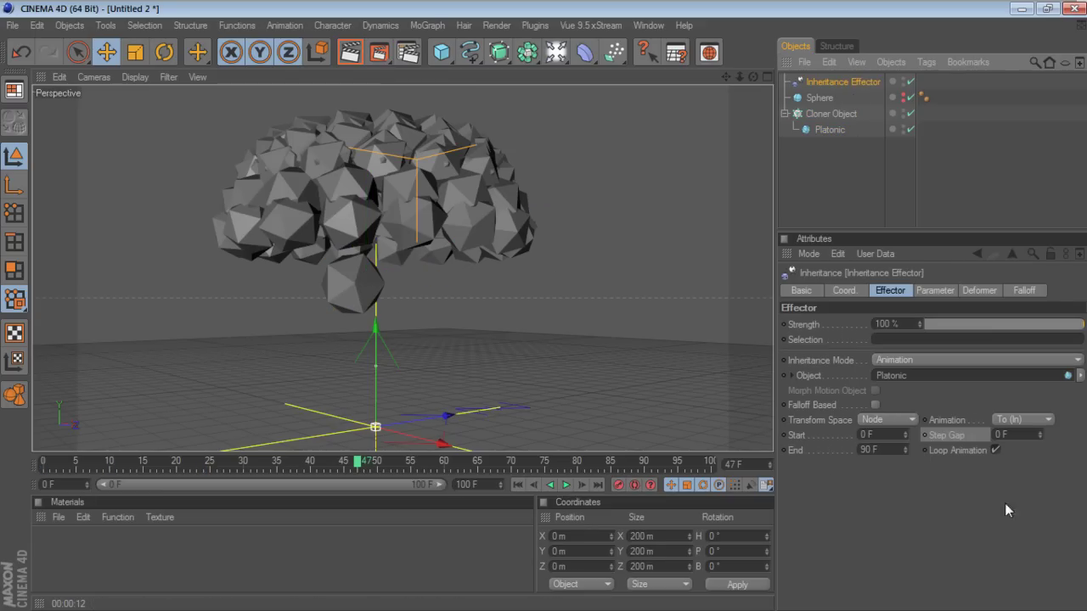
Set the Inheritance Effector's Step Gap to 5 F
left_click(1013, 435)
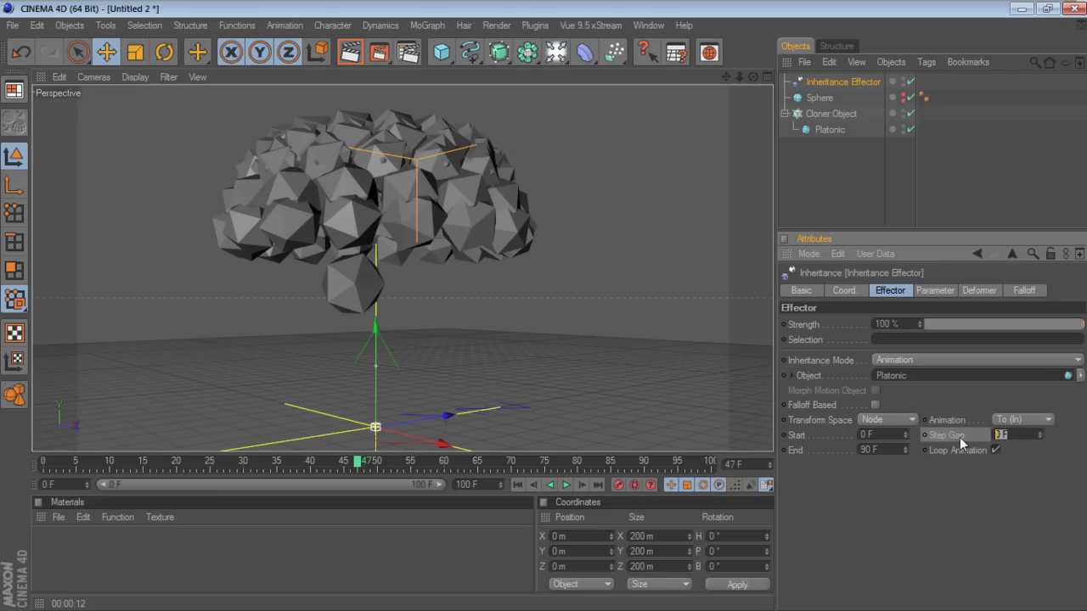
type("5")
key("Return")
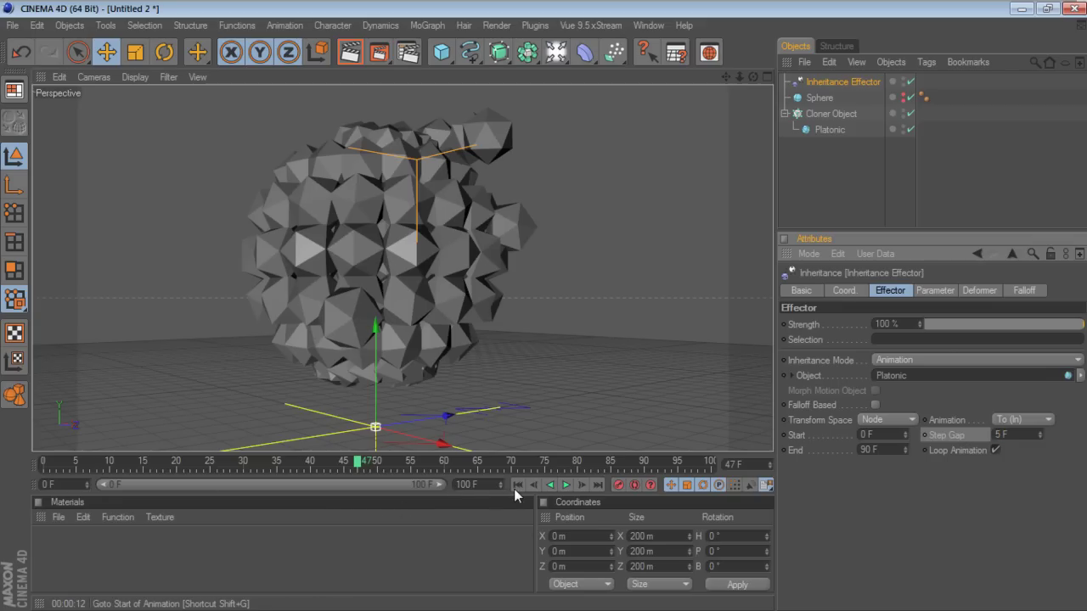
Play the staggered animation from frame 0, then step through it frame by frame
left_click(519, 489)
left_click(566, 487)
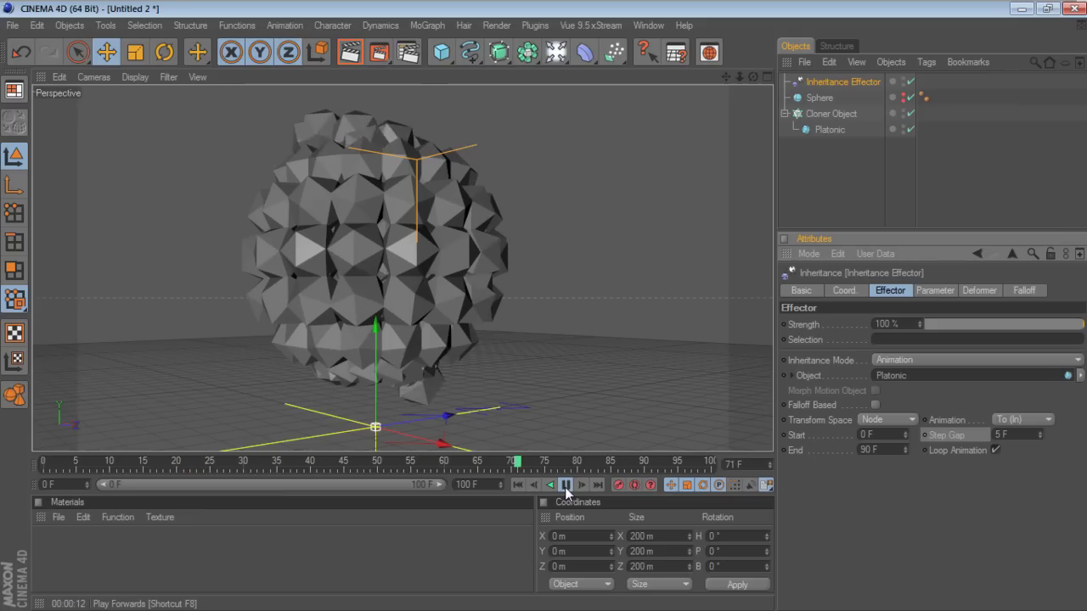
left_click(565, 485)
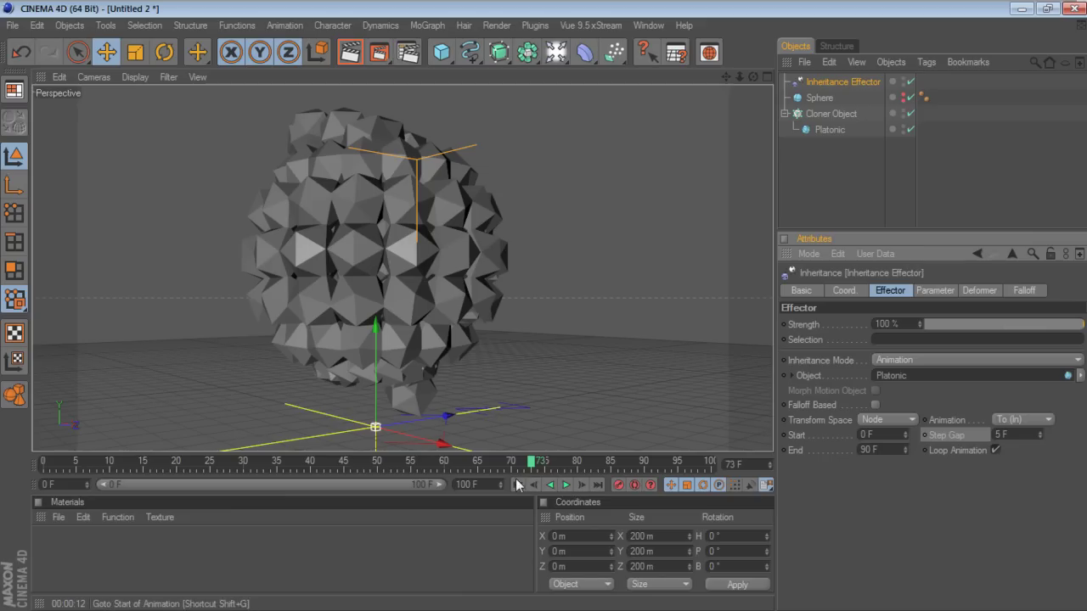
left_click(516, 482)
left_click(577, 484)
left_click(581, 484)
left_click(582, 484)
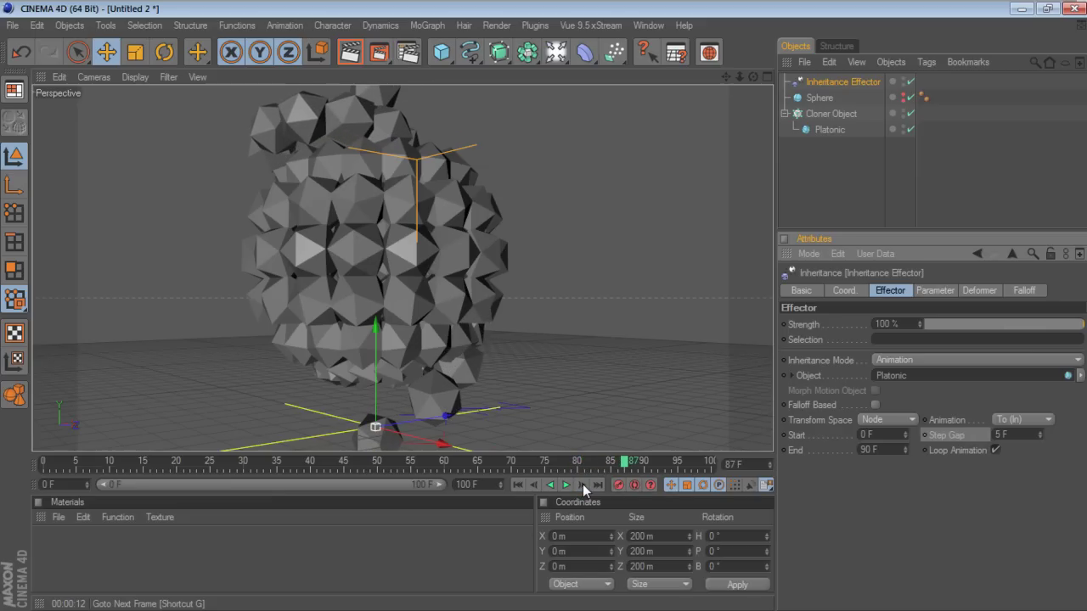
Change the Step Gap to 1 F and replay the animation from frame 0
type("1")
key("Return")
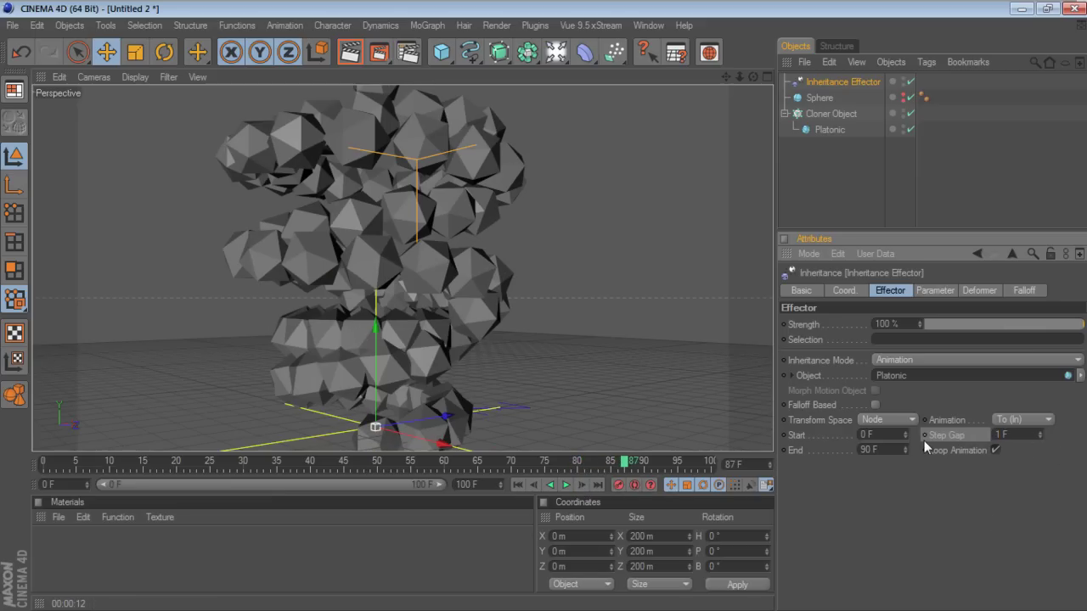
left_click(518, 488)
left_click(565, 485)
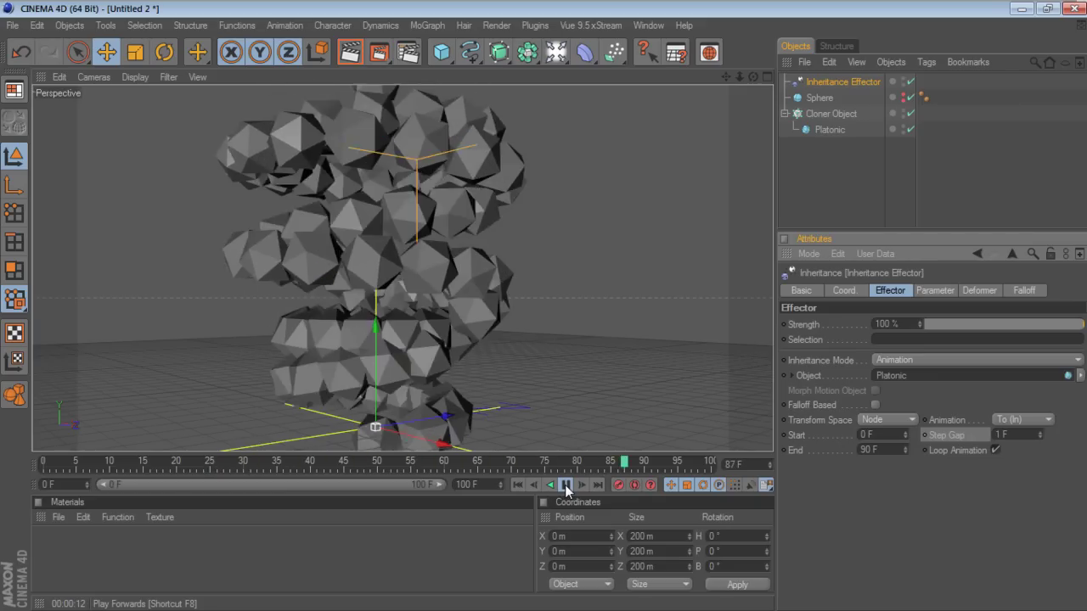
left_click(565, 485)
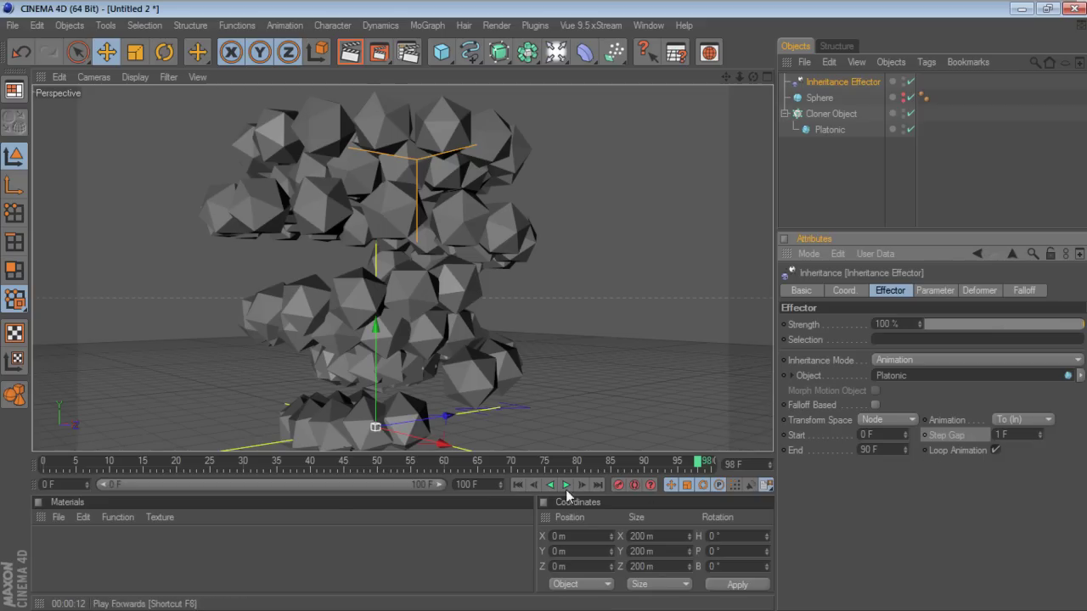
Step frame by frame from frame 0 to about frame 74 as the clones split into two clusters
left_click(519, 486)
left_click(571, 488)
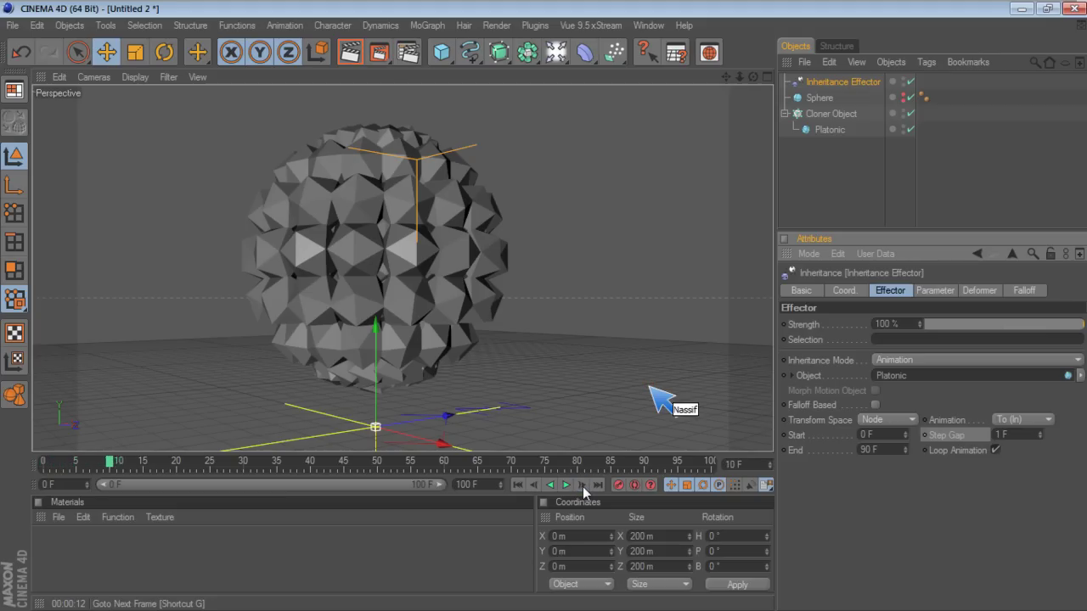
left_click(583, 491)
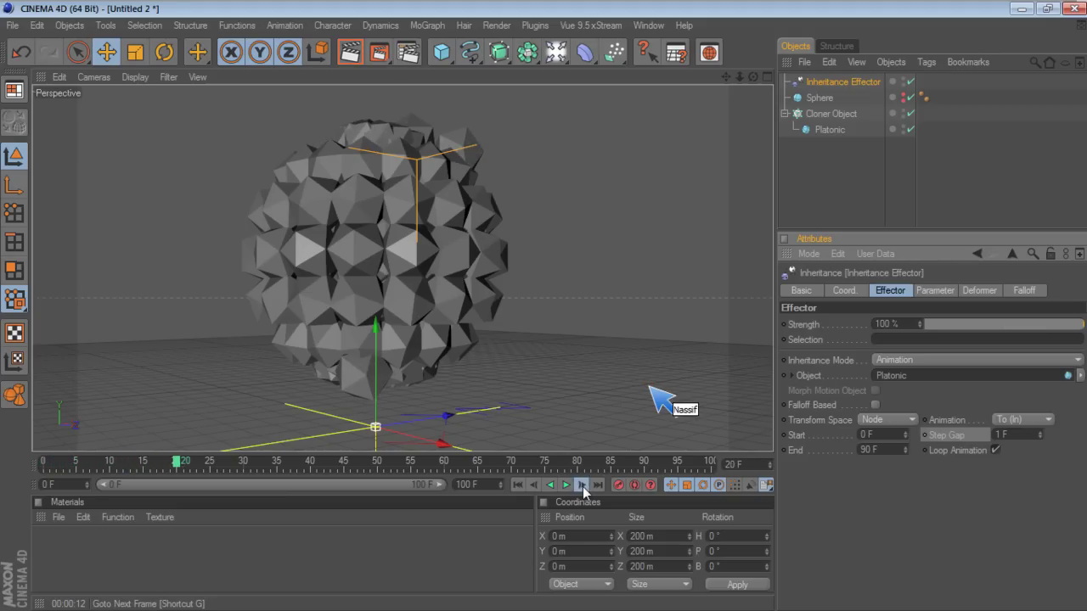
left_click(583, 485)
left_click(583, 485)
left_click(583, 485)
left_click(583, 485)
left_click(583, 485)
left_click(583, 485)
left_click(584, 485)
left_click(583, 485)
left_click(584, 484)
left_click(583, 485)
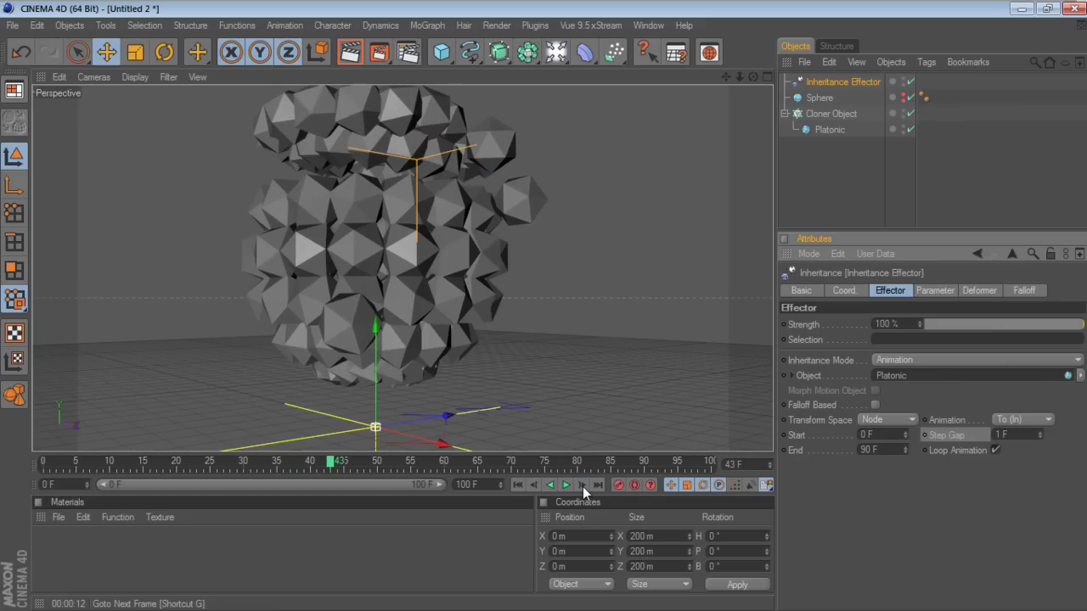
left_click(583, 484)
left_click(583, 484)
left_click(583, 484)
left_click(583, 485)
left_click(584, 485)
left_click(584, 485)
left_click(583, 485)
left_click(583, 485)
left_click(583, 484)
left_click(583, 484)
left_click(583, 485)
left_click(584, 485)
left_click(584, 485)
left_click(583, 485)
left_click(583, 485)
left_click(583, 485)
left_click(583, 485)
left_click(584, 484)
left_click(583, 484)
left_click(583, 485)
left_click(583, 484)
left_click(583, 485)
left_click(583, 485)
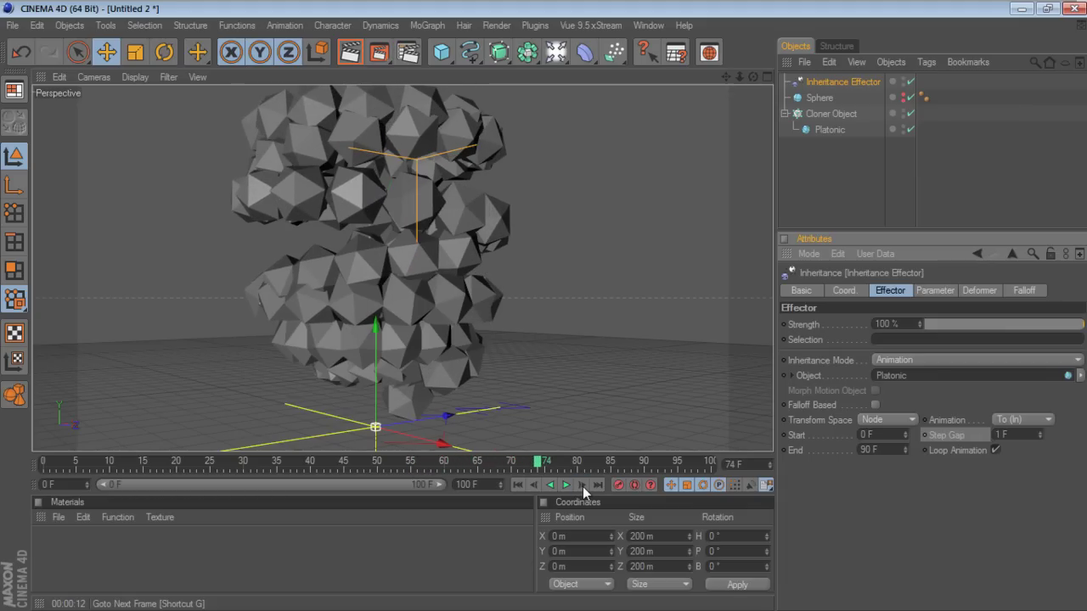
left_click(583, 485)
left_click(583, 484)
left_click(583, 485)
left_click(583, 484)
left_click(583, 485)
left_click(584, 484)
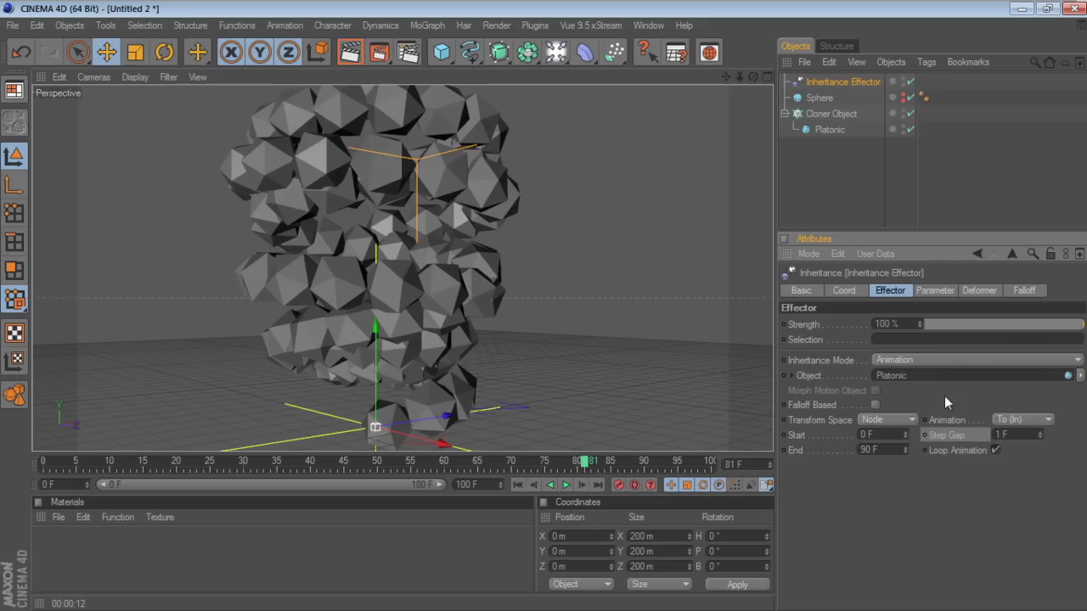
In the effector's Parameter tab, change which Transform channels the clones inherit: Position, Scale, Rotation
left_click(934, 292)
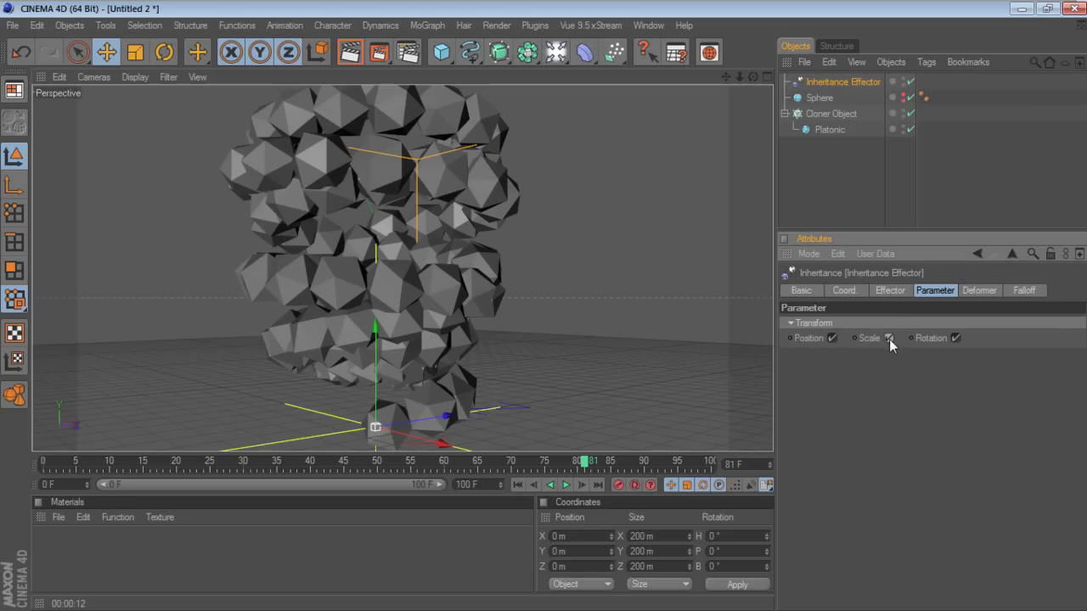
left_click(833, 338)
Key the Platonic's rotation at frame 10 with a heading of 88°
left_click(825, 129)
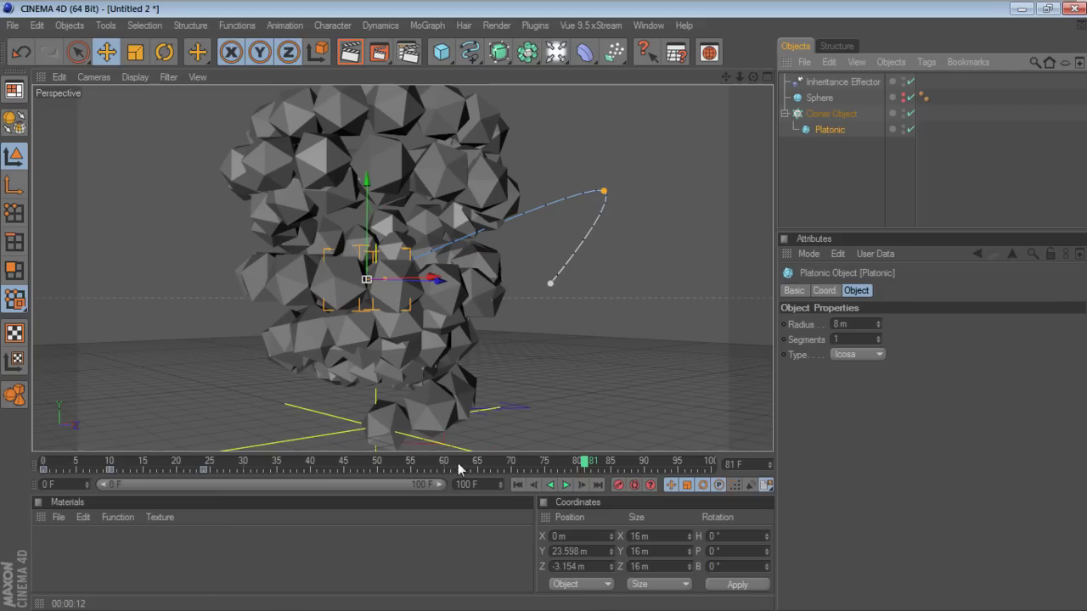
left_click(516, 485)
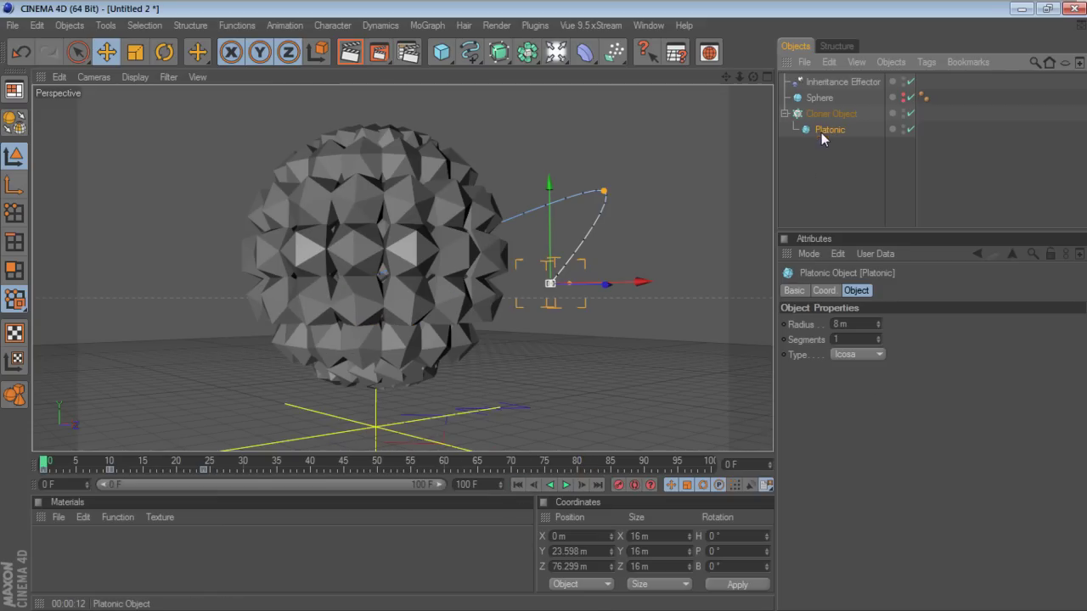
left_click(824, 291)
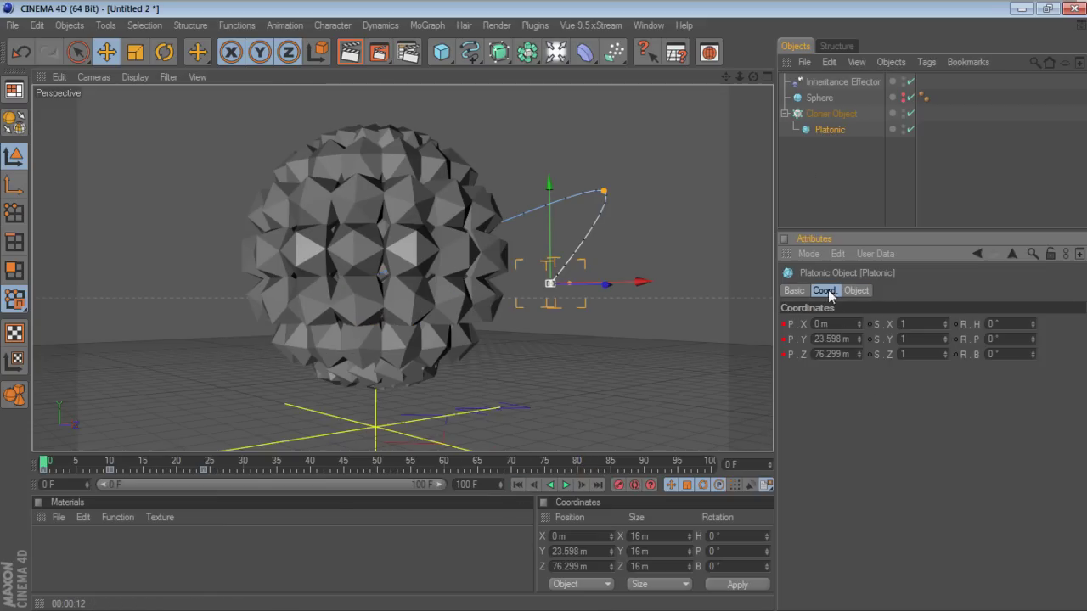
left_click(965, 354)
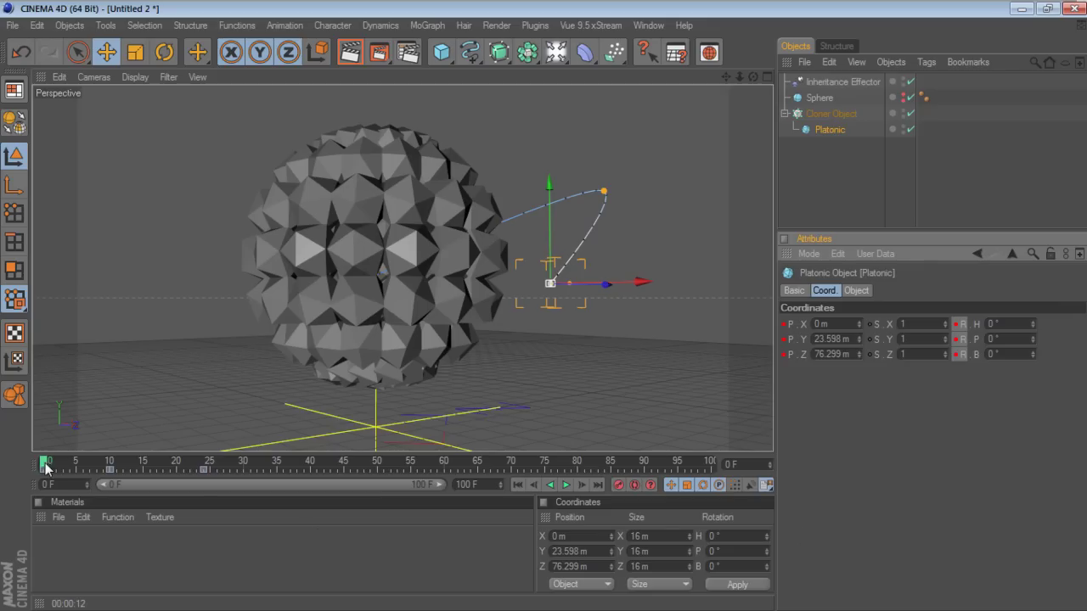
left_click_drag(44, 465, 112, 473)
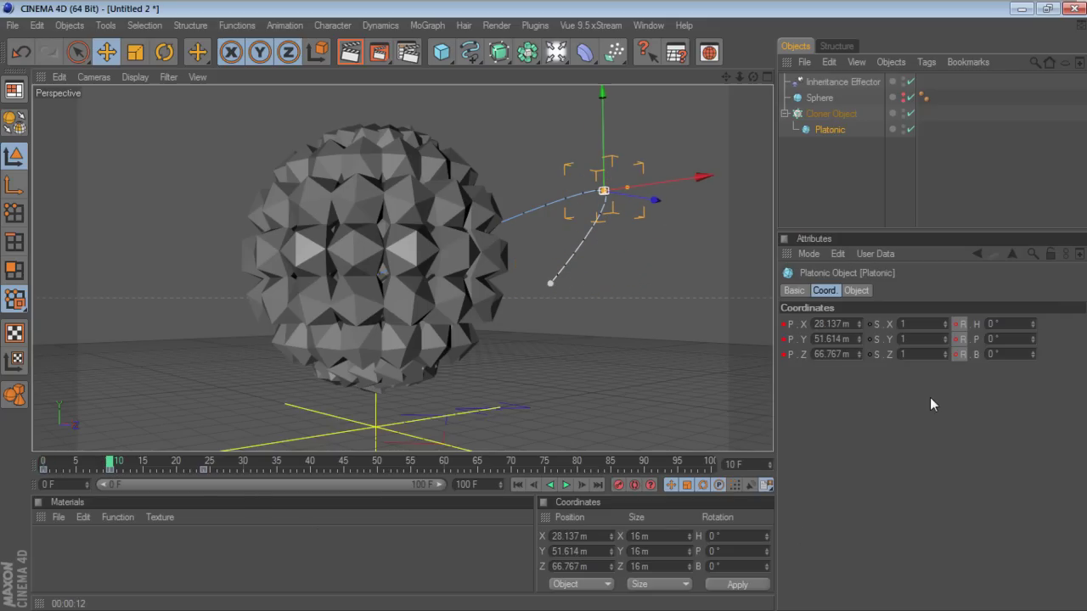
mouse_move(1033, 324)
left_mouse_down()
mouse_move(1033, 336)
mouse_move(990, 361)
left_mouse_up()
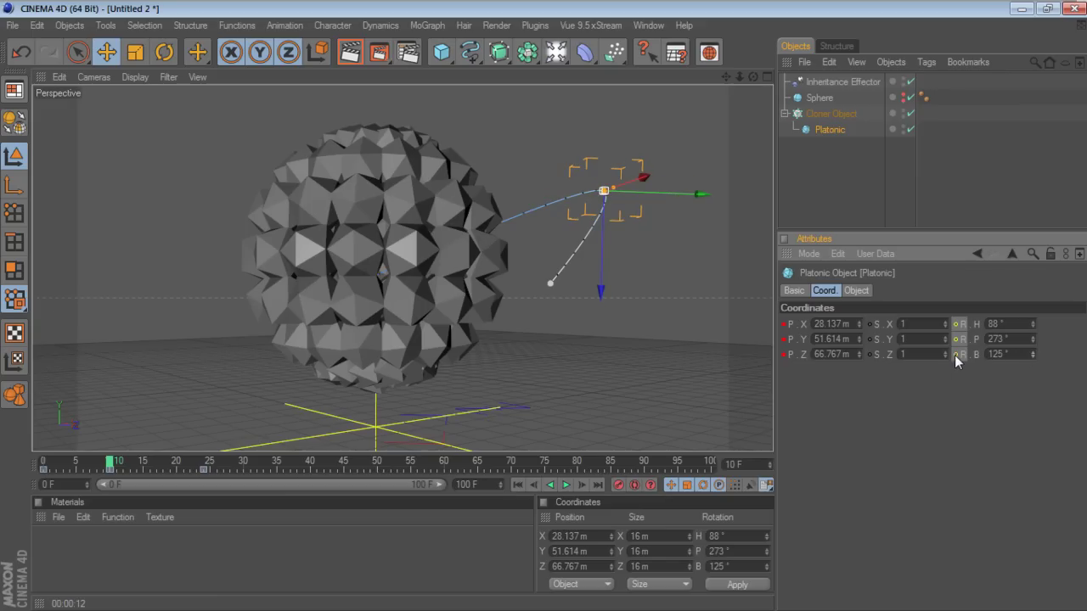
left_click(955, 354)
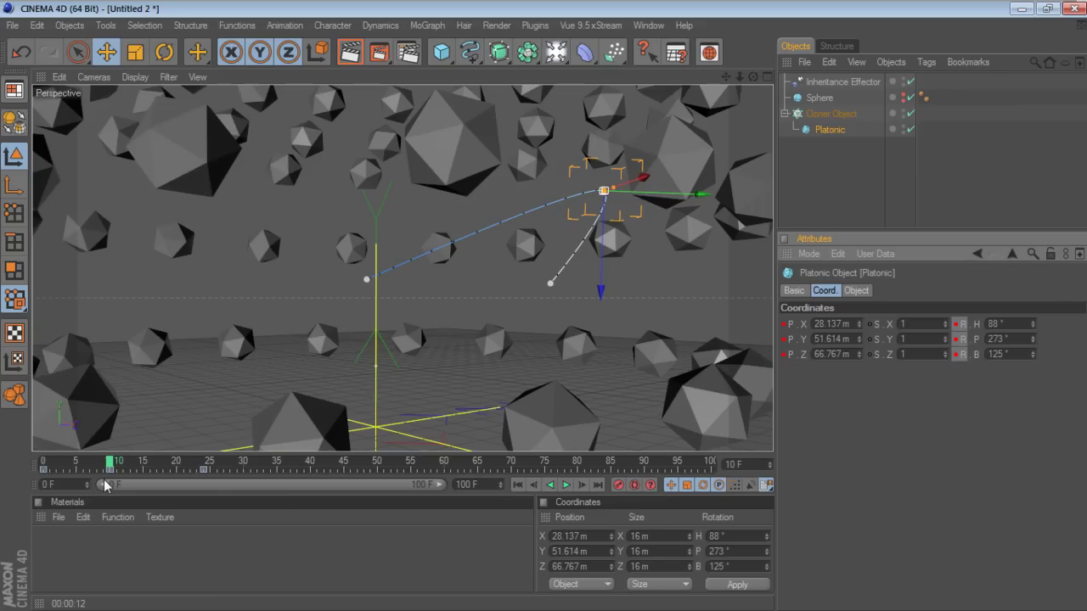
At frame 24 set the Platonic's rotation to H 112°, P 216°, B 141°, then return to frame 0
left_click_drag(109, 466, 204, 479)
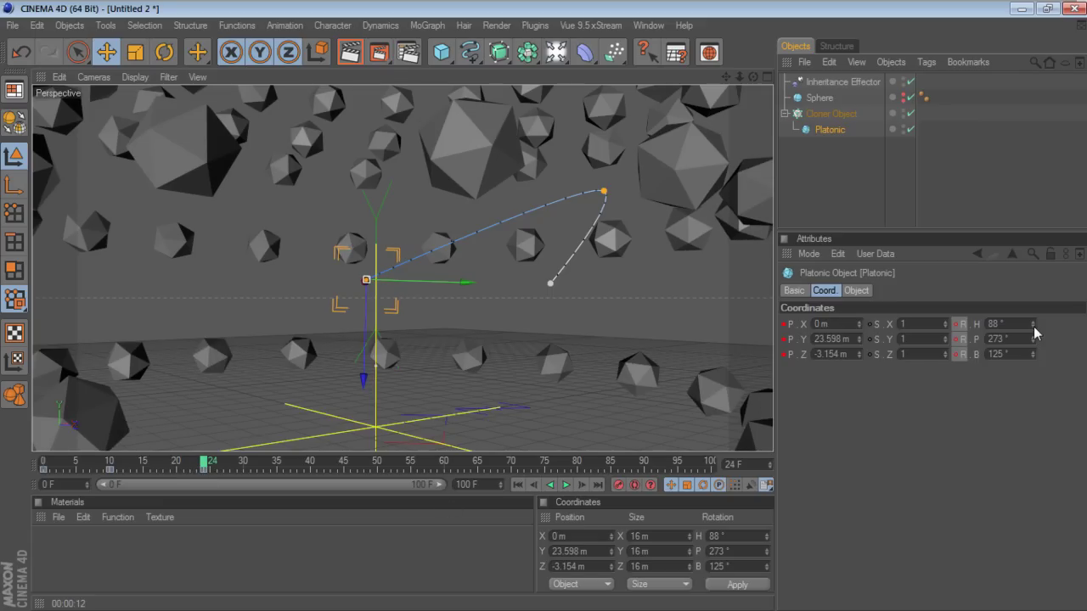
mouse_move(1034, 323)
left_mouse_down()
mouse_move(1053, 323)
mouse_move(1010, 343)
mouse_move(1052, 358)
left_mouse_up()
left_click(1034, 356)
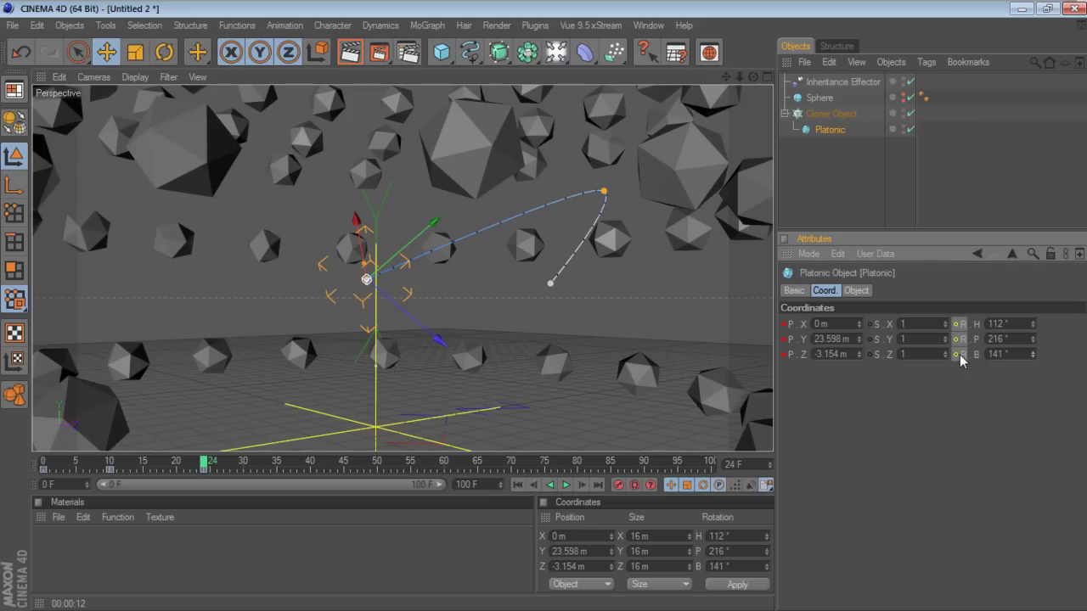
left_click(517, 485)
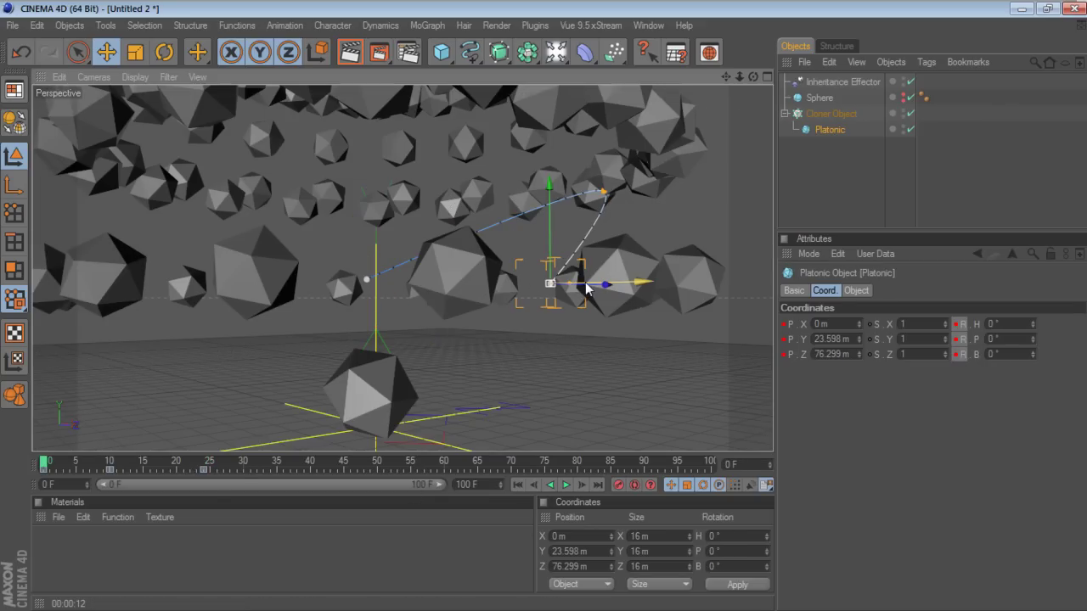
scroll(584, 289, "down", 5)
left_click_drag(727, 78, 724, 105)
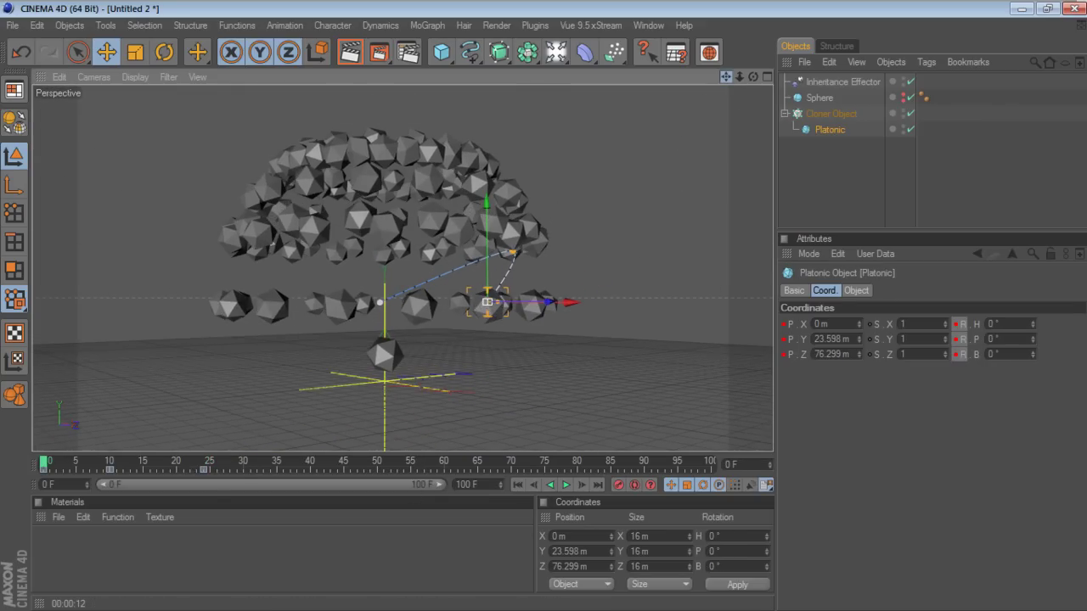
Set the scene's end frame to 250 F, widen the preview range to match, and play it back
left_click(566, 486)
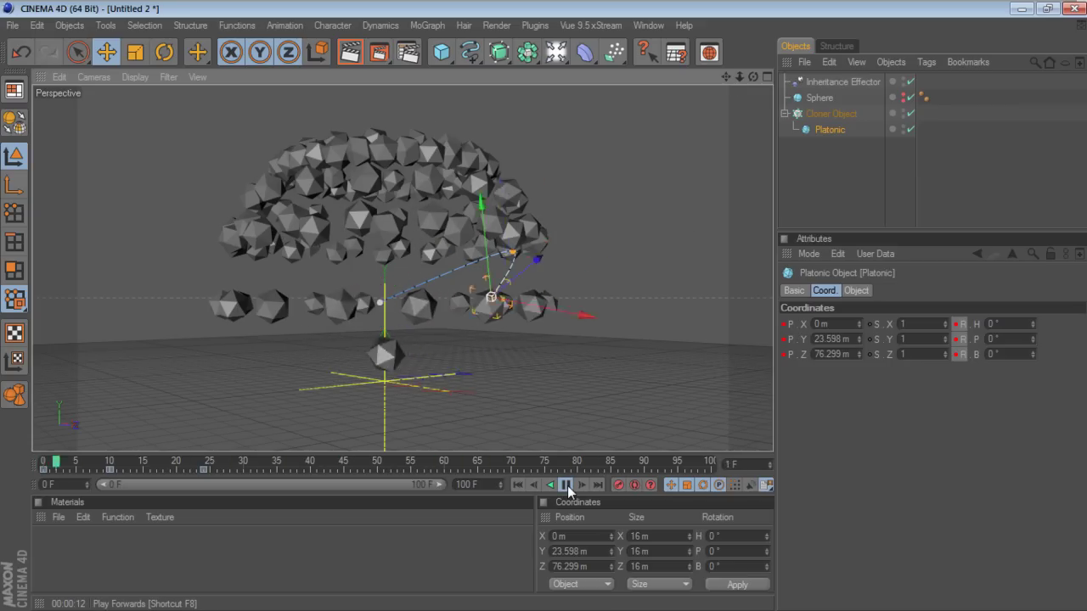
left_click(566, 484)
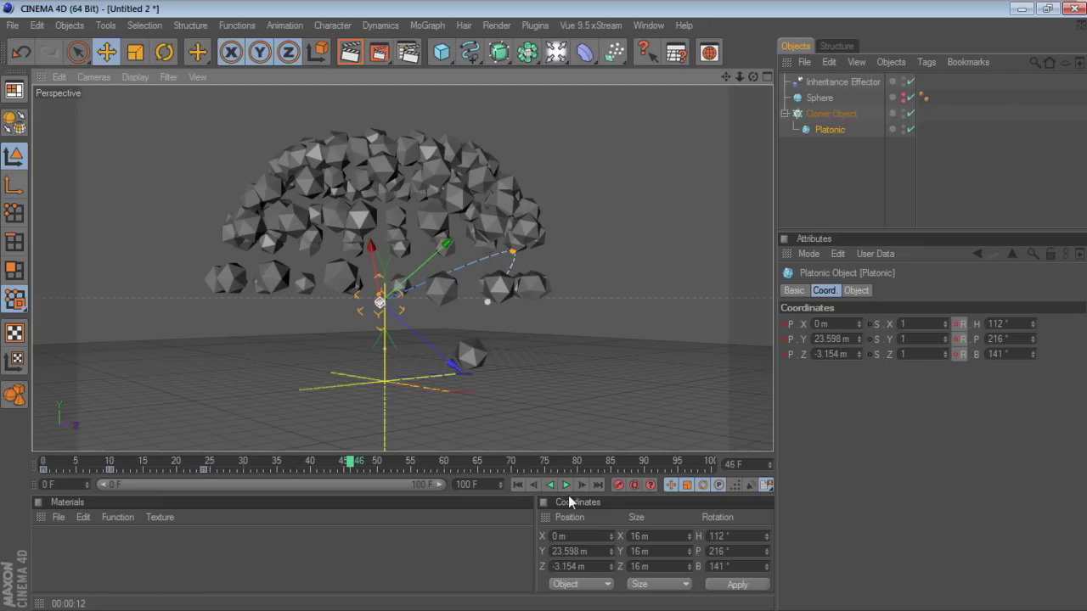
left_click(486, 484)
type("250")
key("Return")
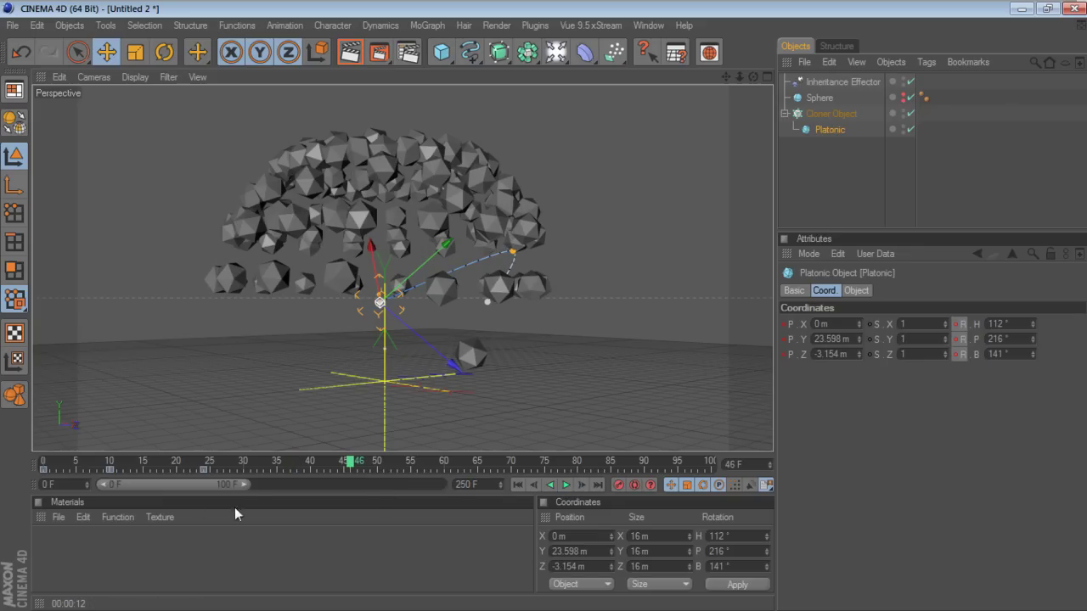
left_click_drag(246, 486, 477, 485)
left_click(565, 485)
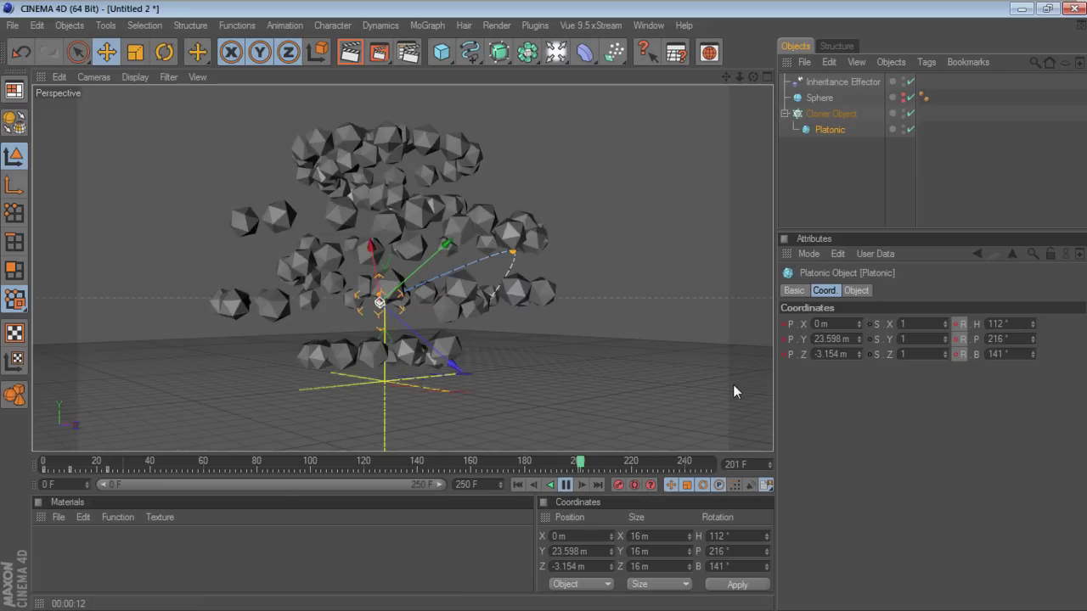
Uncheck Loop Animation on the Inheritance Effector and rewind to frame 0
left_click(829, 82)
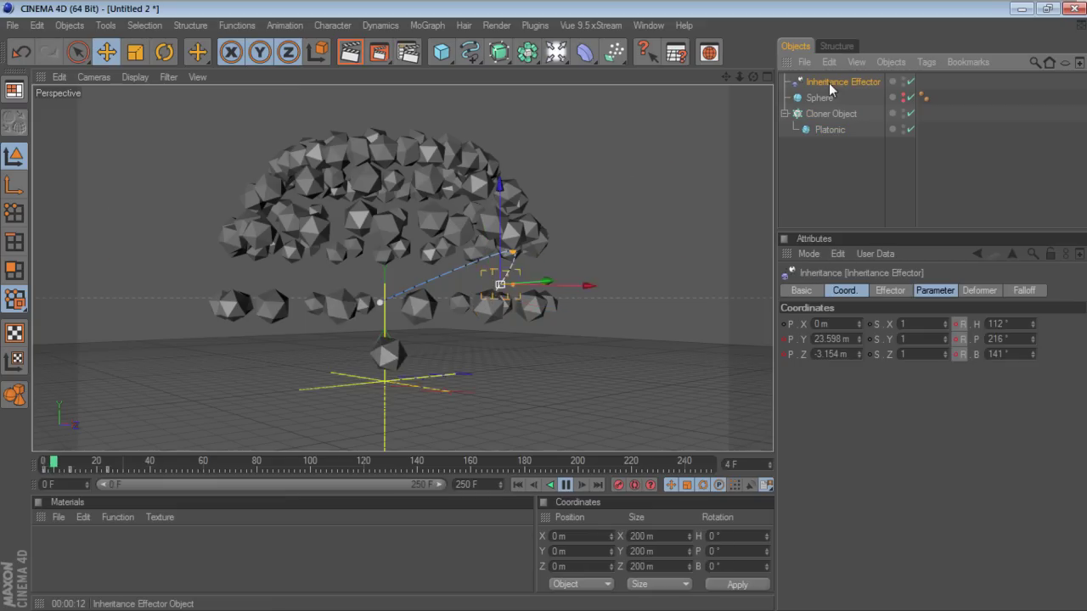
left_click(890, 290)
left_click(995, 449)
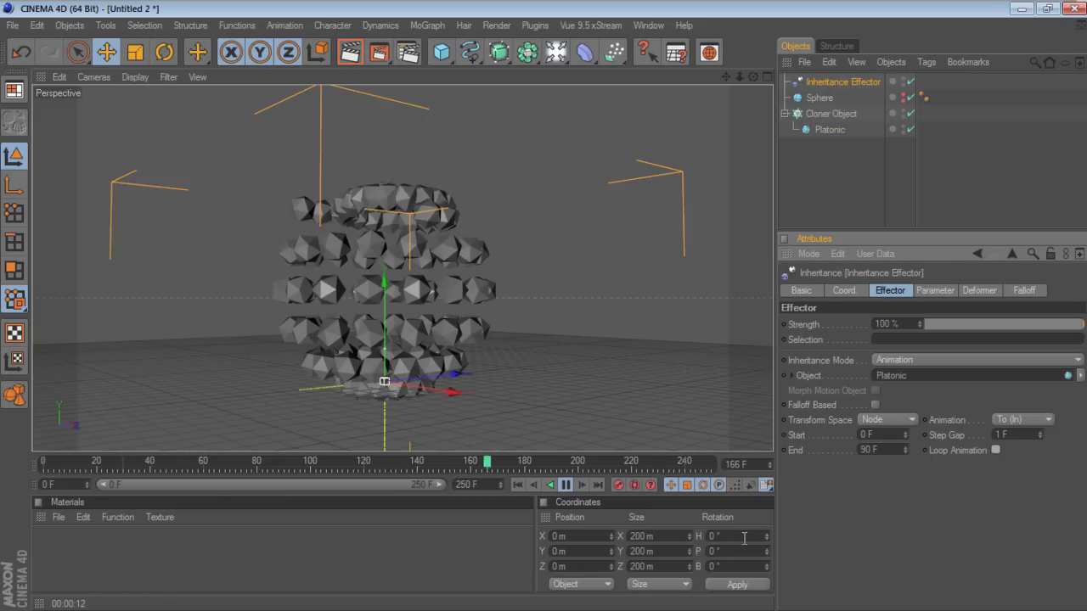
left_click(566, 484)
left_click(516, 484)
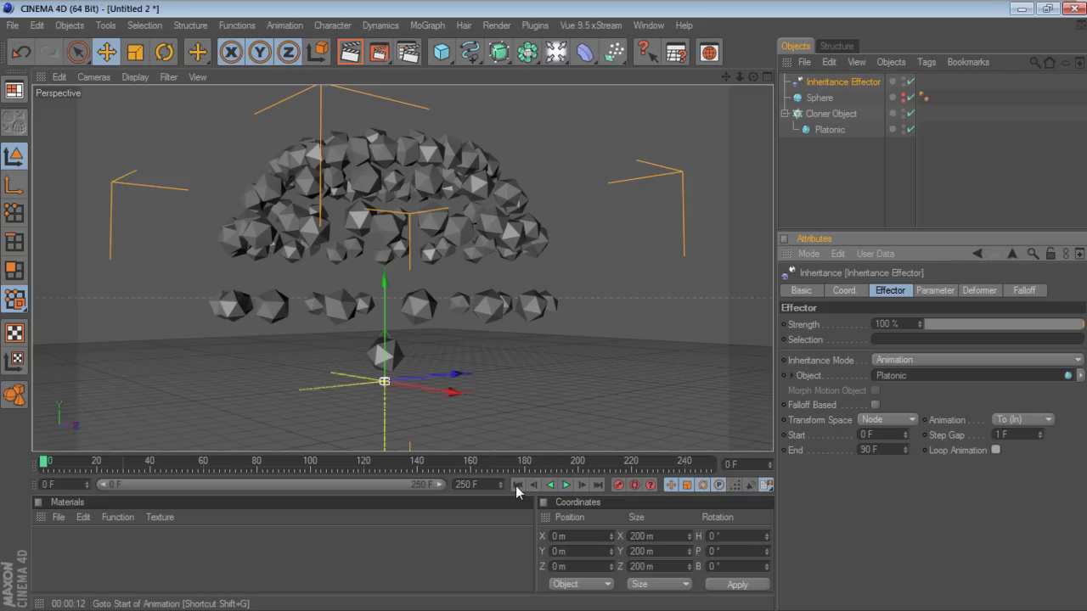
Step forward frame by frame to frame 101, where clones split between dome and floor
left_click(581, 485)
left_click(582, 485)
left_click(581, 485)
left_click(582, 484)
left_click(581, 485)
left_click(581, 485)
left_click(582, 485)
left_click(581, 485)
left_click(581, 485)
left_click(582, 485)
left_click(582, 485)
left_click(581, 485)
left_click(582, 485)
left_click(582, 485)
left_click(582, 485)
left_click(581, 485)
left_click(582, 485)
left_click(582, 485)
left_click(581, 484)
left_click(582, 484)
left_click(582, 484)
left_click(581, 485)
left_click(581, 484)
left_click(581, 485)
left_click(582, 485)
left_click(581, 484)
left_click(582, 485)
left_click(582, 485)
left_click(581, 484)
left_click(582, 484)
left_click(582, 485)
left_click(582, 485)
left_click(582, 485)
left_click(581, 485)
left_click(581, 484)
left_click(581, 485)
left_click(581, 485)
left_click(581, 485)
left_click(582, 485)
left_click(581, 484)
left_click(582, 485)
left_click(582, 485)
left_click(582, 485)
left_click(581, 485)
left_click(582, 485)
left_click(582, 485)
left_click(581, 485)
left_click(582, 484)
left_click(581, 485)
left_click(581, 485)
left_click(581, 484)
left_click(582, 485)
left_click(582, 485)
left_click(582, 485)
left_click(582, 484)
left_click(581, 485)
left_click(582, 485)
left_click(581, 485)
left_click(582, 485)
left_click(582, 485)
left_click(581, 485)
left_click(582, 485)
left_click(581, 484)
left_click(582, 485)
left_click(582, 485)
left_click(581, 484)
left_click(581, 484)
Advance the clone animation frame by frame up to frame 187
left_click(582, 485)
left_click(582, 485)
left_click(582, 485)
left_click(581, 485)
left_click(581, 484)
left_click(581, 485)
left_click(582, 485)
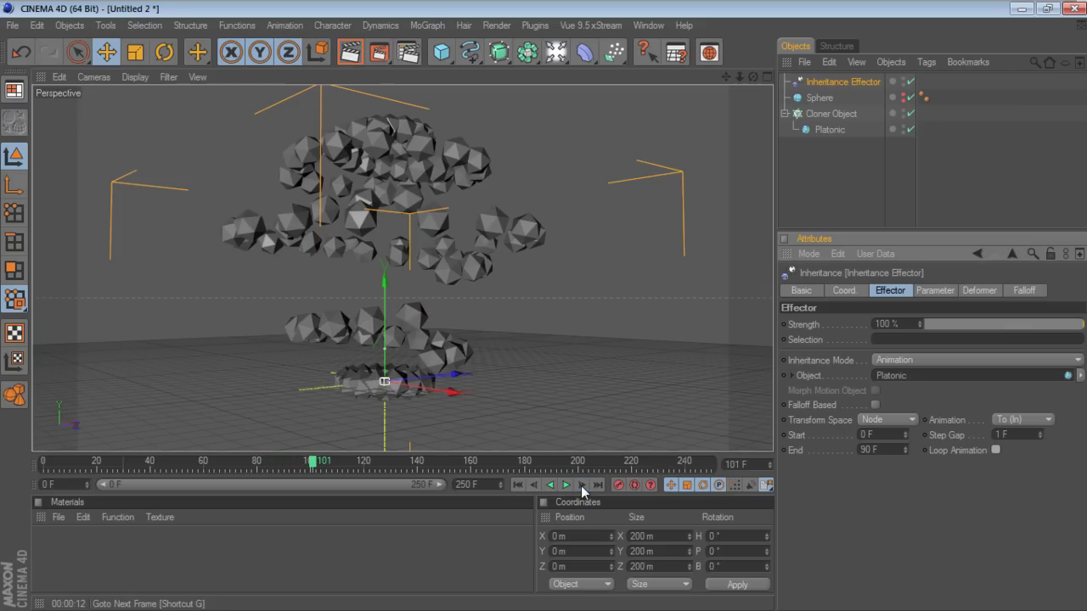
double_click(582, 485)
double_click(582, 485)
double_click(582, 484)
left_click(581, 485)
double_click(581, 485)
left_click(581, 485)
double_click(581, 485)
left_click(581, 485)
double_click(581, 485)
double_click(581, 485)
double_click(581, 485)
double_click(581, 485)
left_click(582, 485)
double_click(582, 485)
double_click(582, 485)
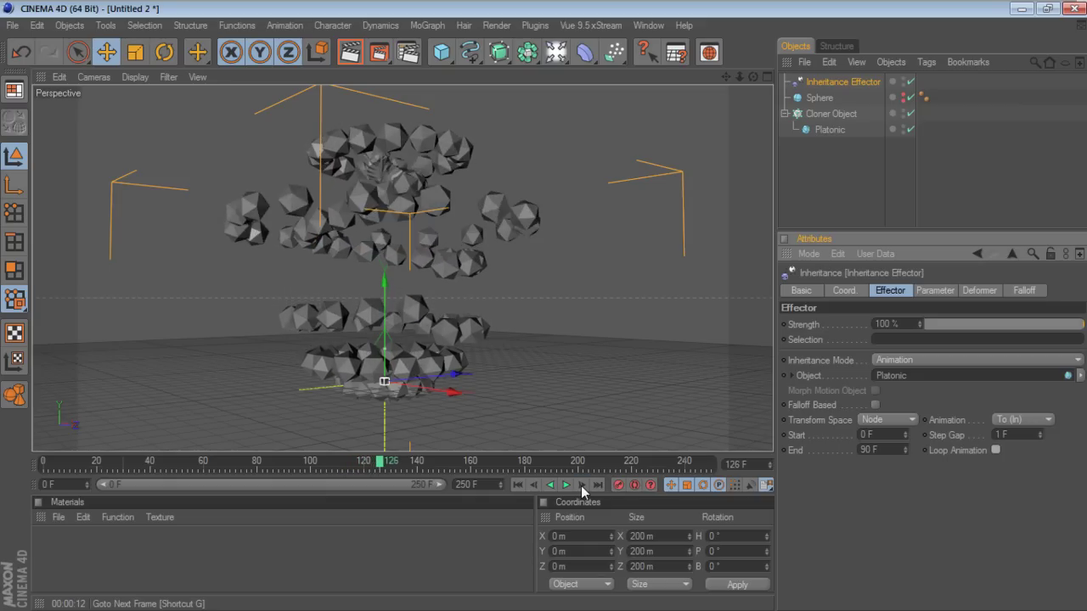
double_click(582, 485)
left_click(582, 485)
double_click(582, 485)
left_click(581, 485)
double_click(581, 484)
double_click(581, 484)
left_click(582, 485)
double_click(582, 484)
double_click(581, 485)
double_click(582, 485)
left_click(582, 485)
double_click(582, 485)
left_click(581, 484)
double_click(581, 484)
double_click(581, 484)
double_click(581, 485)
double_click(581, 484)
double_click(582, 484)
double_click(581, 485)
double_click(581, 485)
double_click(581, 484)
double_click(582, 485)
left_click(582, 484)
double_click(582, 485)
double_click(581, 484)
left_click(582, 485)
double_click(581, 485)
double_click(582, 485)
double_click(581, 485)
double_click(581, 484)
double_click(582, 485)
left_click(582, 485)
double_click(581, 484)
left_click(582, 485)
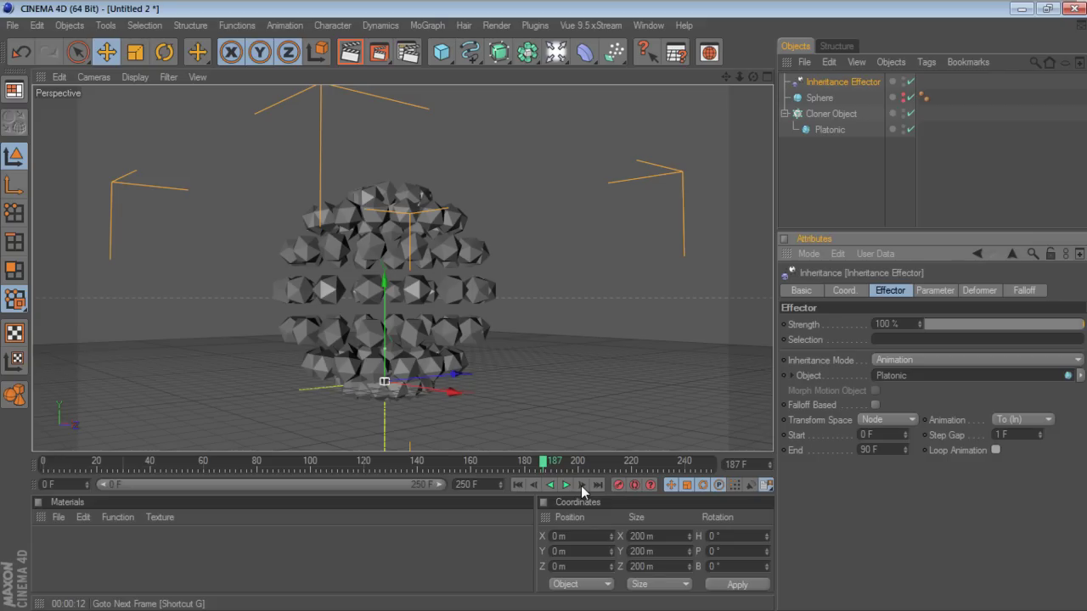
Rewind to frame 0, play the animation, pause it, and rewind to the start again
left_click(519, 489)
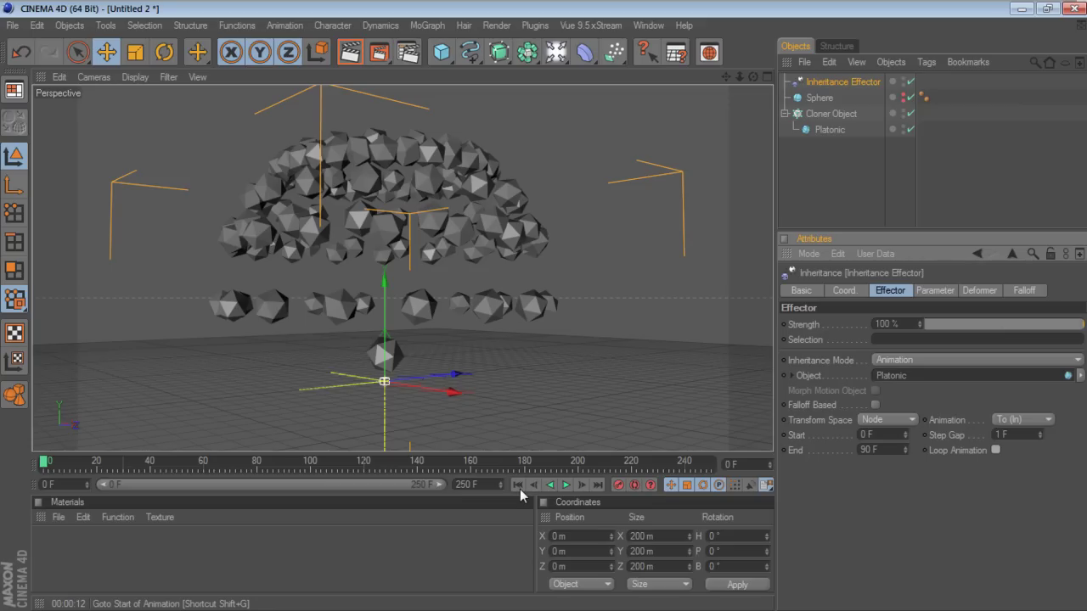
left_click(566, 484)
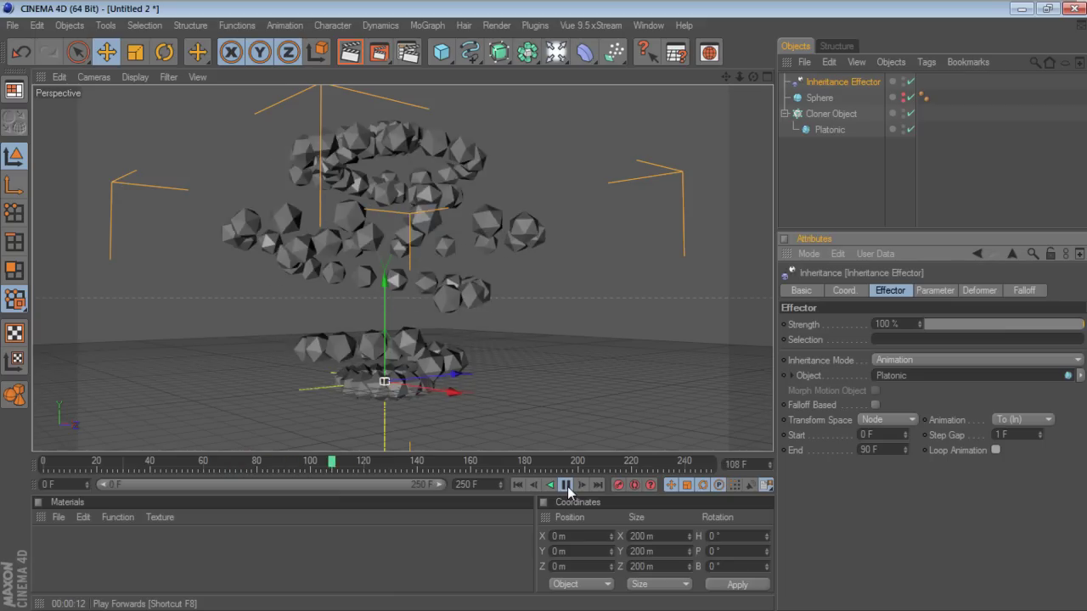
left_click(567, 485)
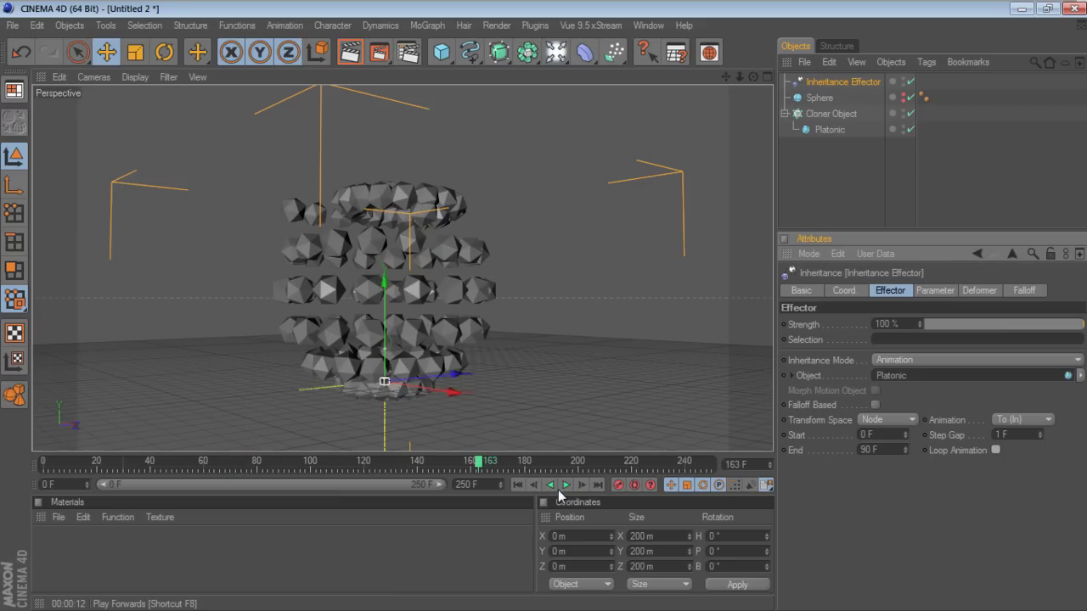
left_click(518, 485)
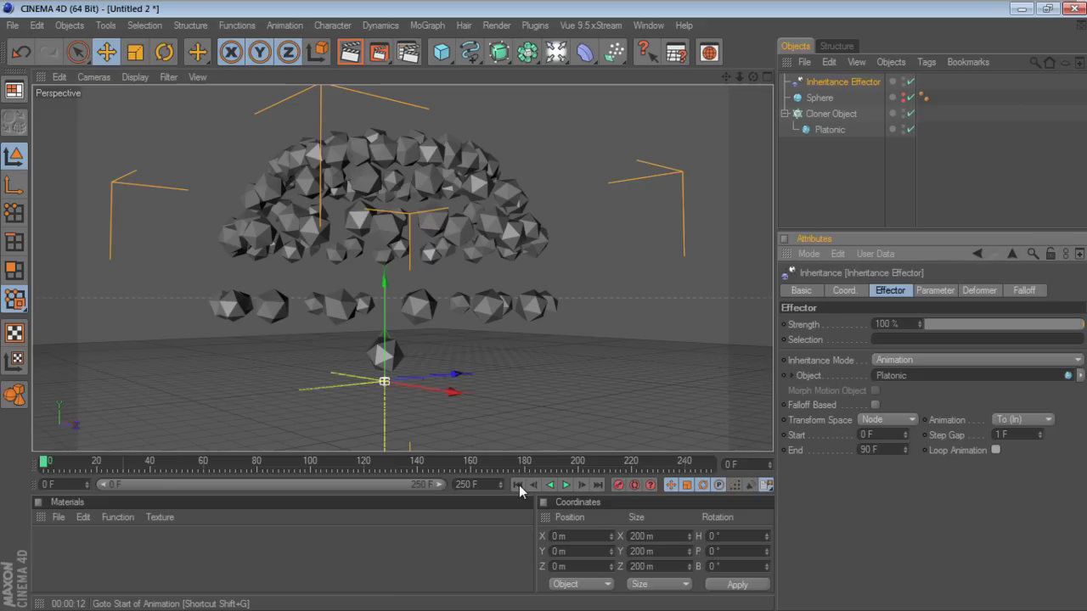